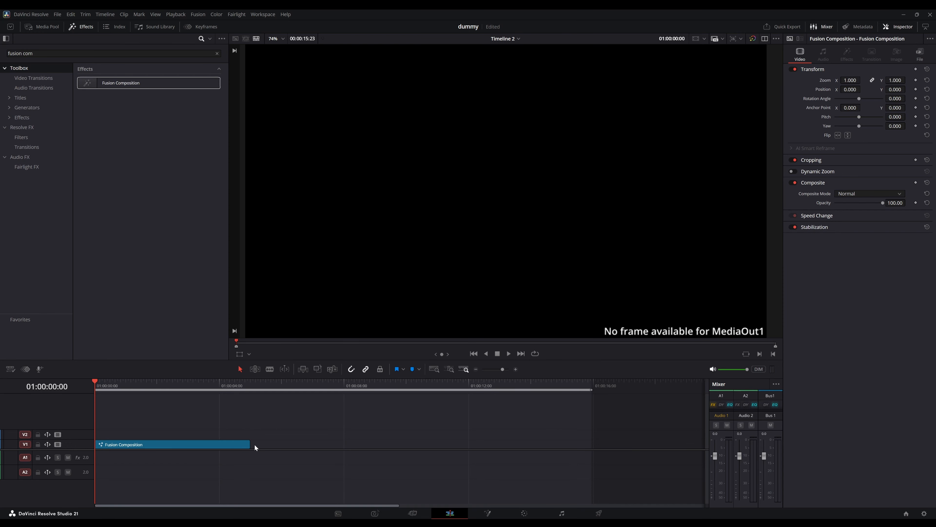
# - Extend the Fusion Composition clip to the end of the marked timeline range and open it in the Fusion page
pyautogui.moveTo(249, 444); pyautogui.dragTo(591, 445)
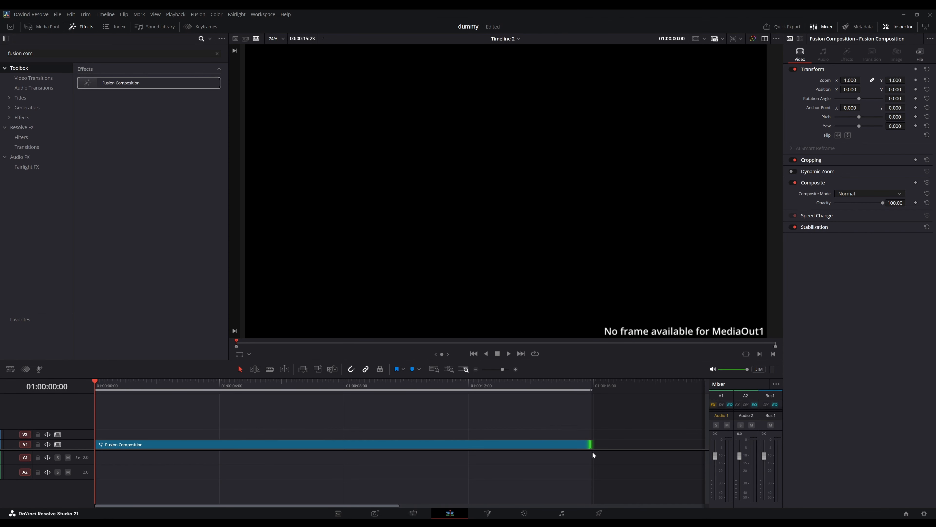
pyautogui.click(81, 27)
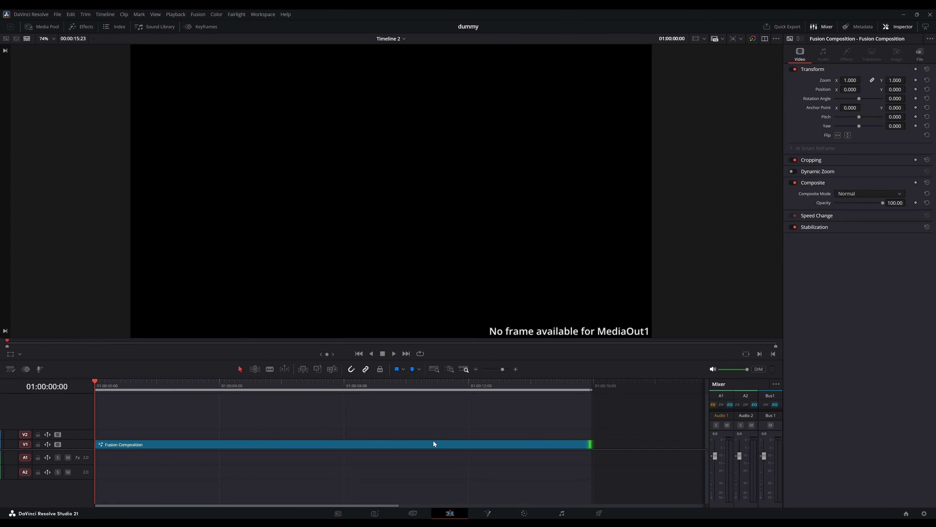
pyautogui.click(491, 514)
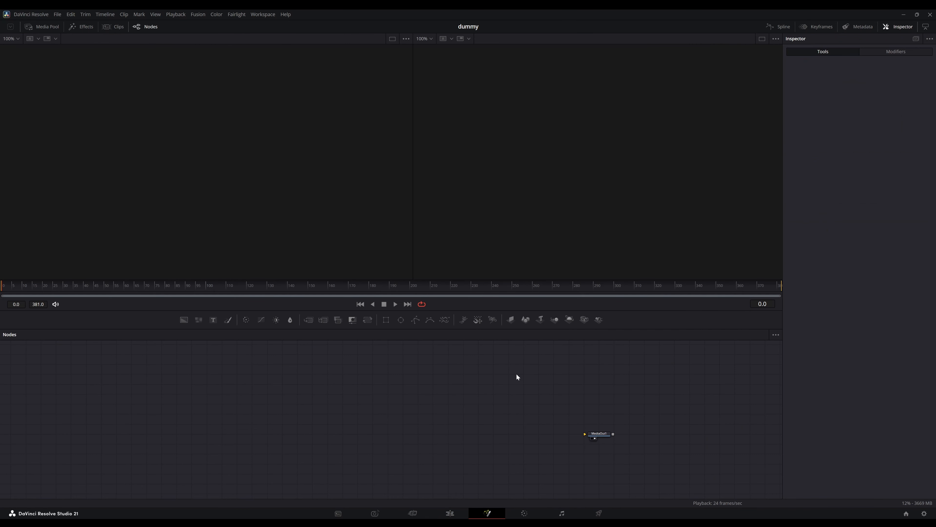
# - Add a Merge3D and a Renderer3D feeding MediaOut1, and connect a Camera3D to the merge
pyautogui.click(553, 320)
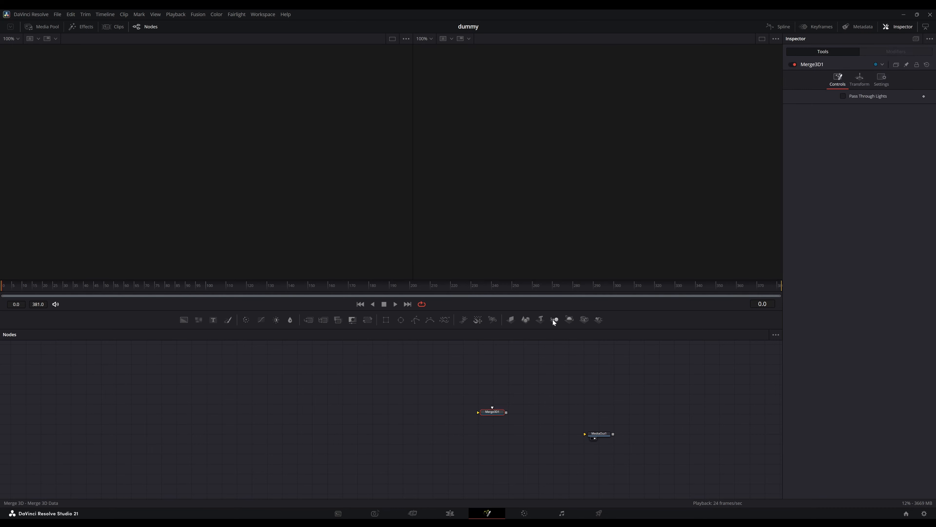
pyautogui.click(570, 319)
pyautogui.moveTo(504, 420); pyautogui.dragTo(586, 434)
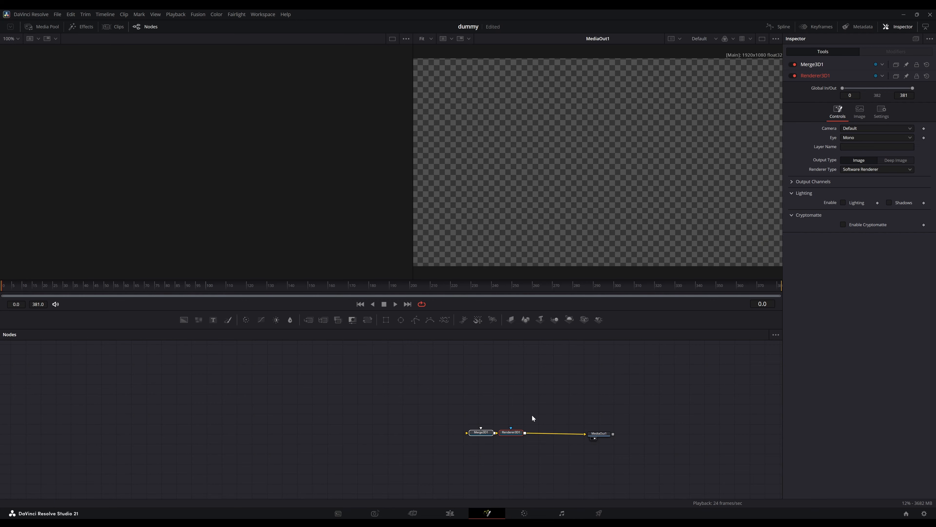
pyautogui.click(533, 418)
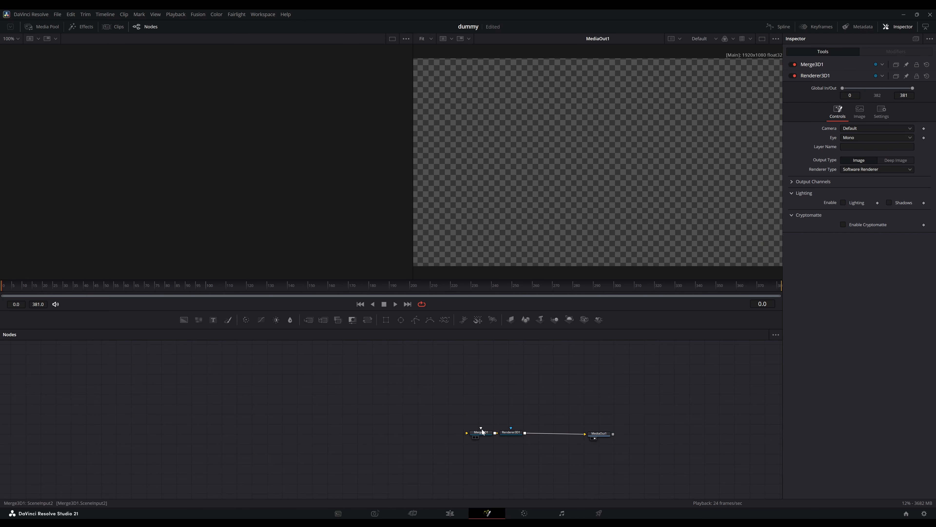
pyautogui.click(580, 319)
pyautogui.moveTo(494, 375); pyautogui.dragTo(481, 427)
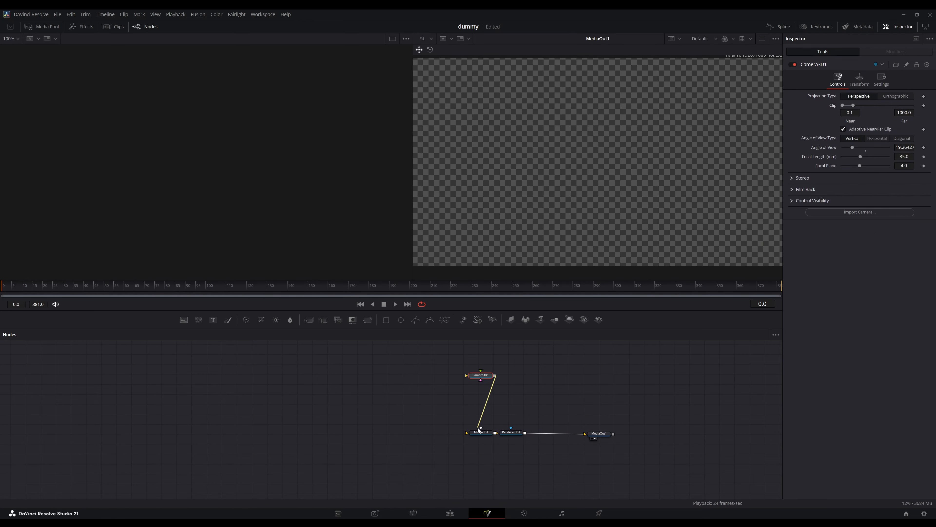
# - Add jungle.jpg on an ImagePlane3D connected to Merge3D1, and show the merge in the empty viewer
pyautogui.click(45, 26)
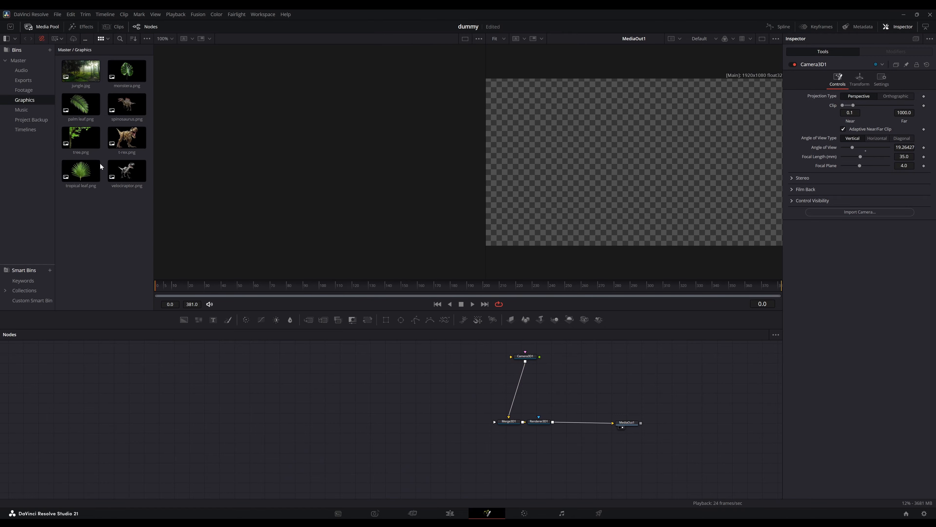
pyautogui.moveTo(83, 70); pyautogui.dragTo(343, 367)
pyautogui.hotkey('ctrl', 'm')
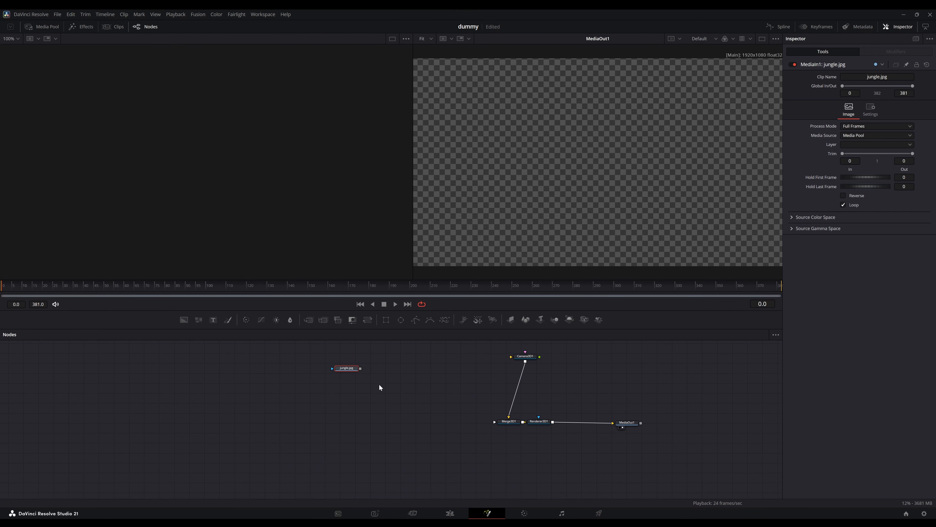
pyautogui.click(510, 319)
pyautogui.moveTo(391, 368); pyautogui.dragTo(509, 421)
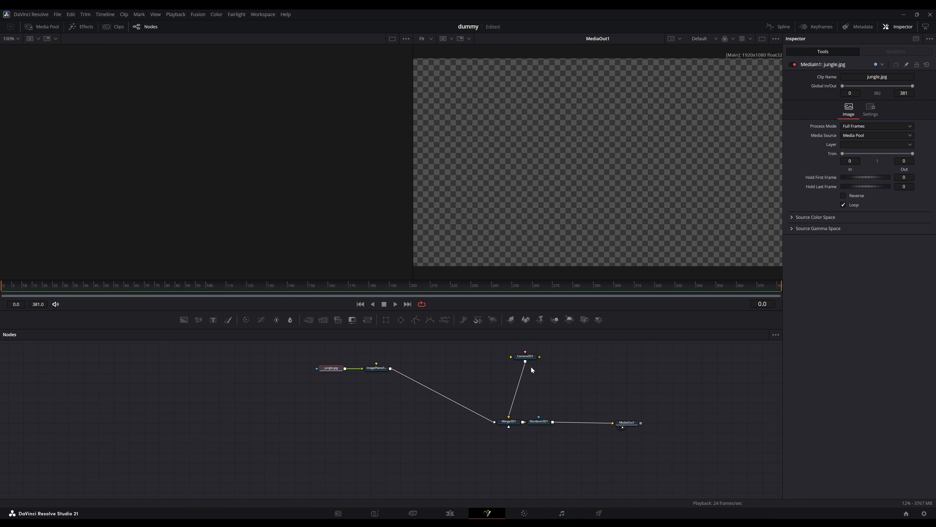
pyautogui.click(509, 421)
pyautogui.press('1')
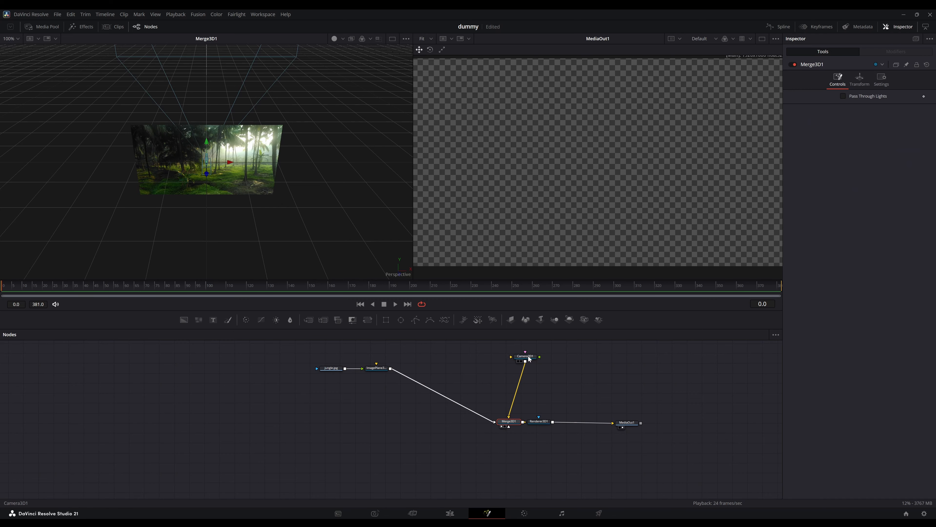
# - Pull Camera3D1 straight back along its Z axis until the jungle image fills the rendered frame
pyautogui.click(526, 359)
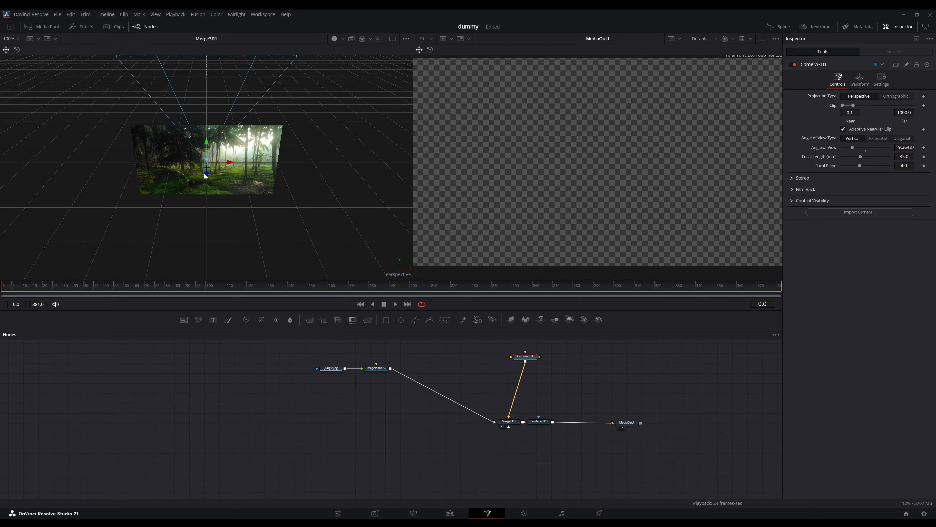
pyautogui.moveTo(205, 176); pyautogui.dragTo(199, 256)
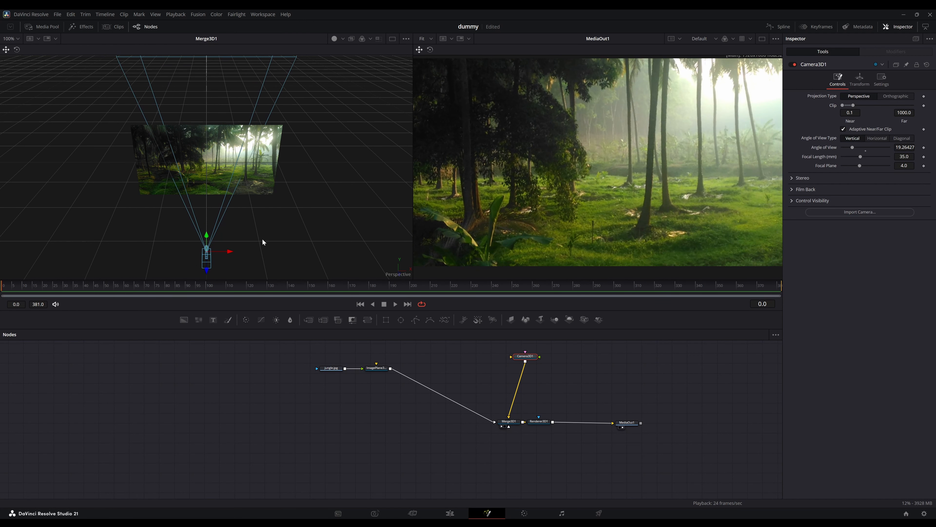
pyautogui.scroll(-2, 273, 239)
pyautogui.moveTo(206, 212); pyautogui.dragTo(207, 267)
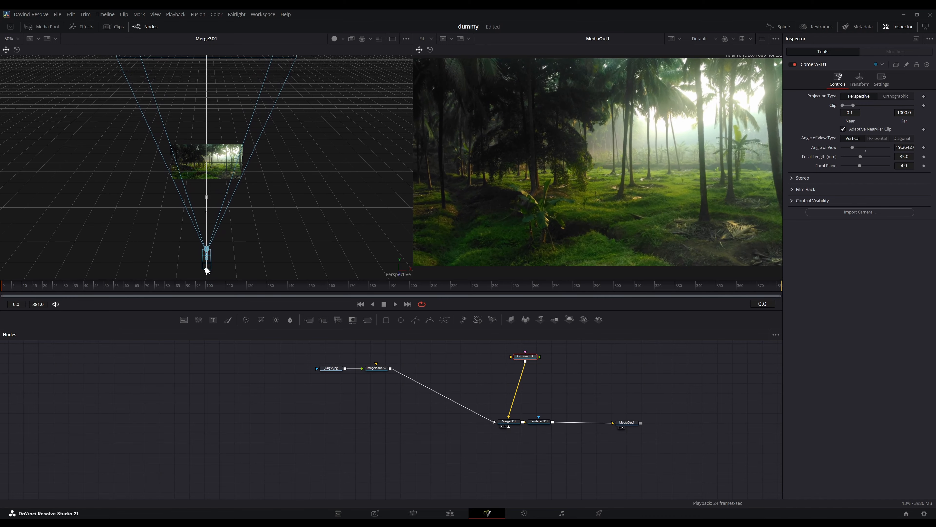
# - Duplicate the jungle.jpg node with its image plane and connect the copy to Merge3D1
pyautogui.moveTo(298, 362); pyautogui.dragTo(391, 381)
pyautogui.hotkey('ctrl', 'c')
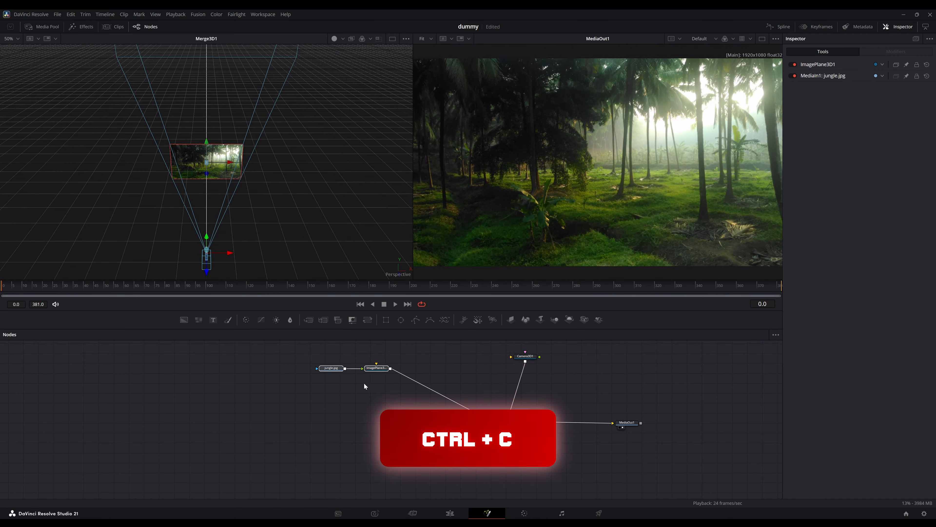
pyautogui.hotkey('ctrl', 'v')
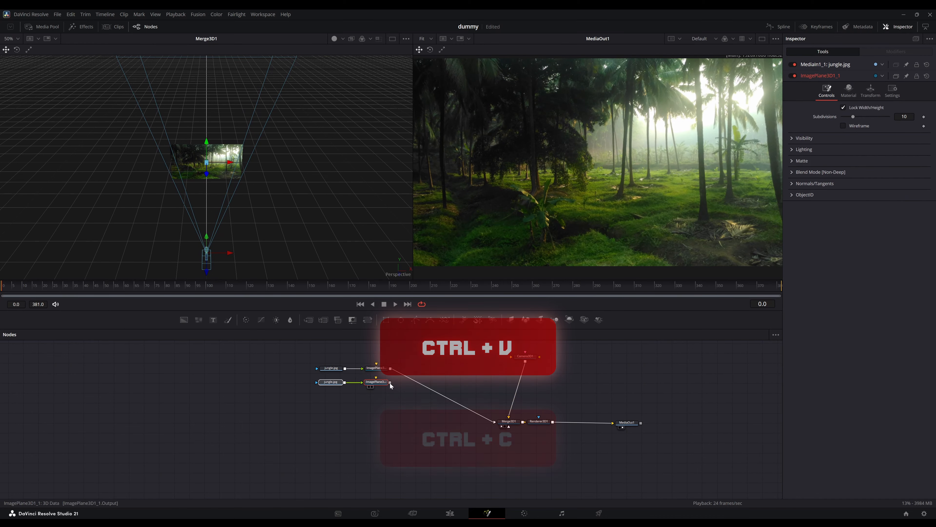
pyautogui.moveTo(390, 383); pyautogui.dragTo(495, 421)
# - Make room after the duplicated jungle.jpg node and insert a Transform node before its image plane
pyautogui.moveTo(333, 387); pyautogui.dragTo(301, 387)
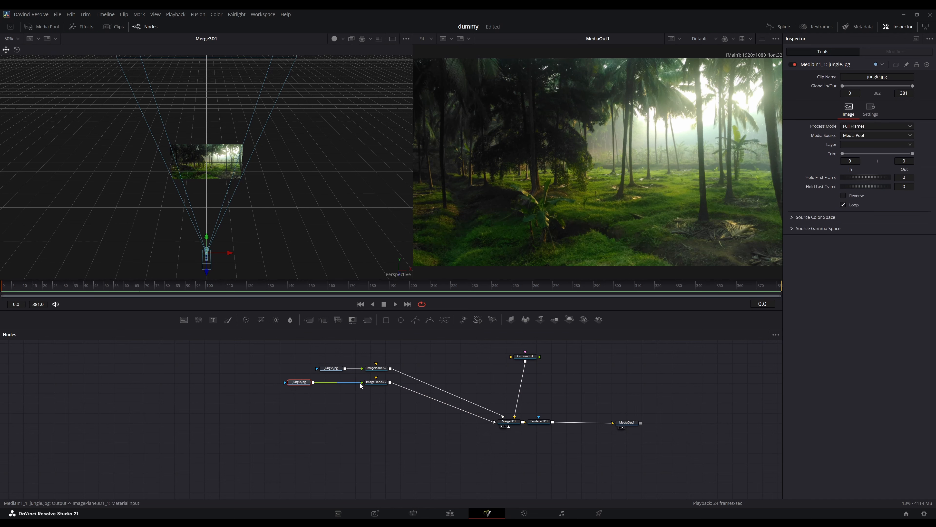
pyautogui.hotkey('shift', 'space')
pyautogui.write('transform')
pyautogui.press('Return')
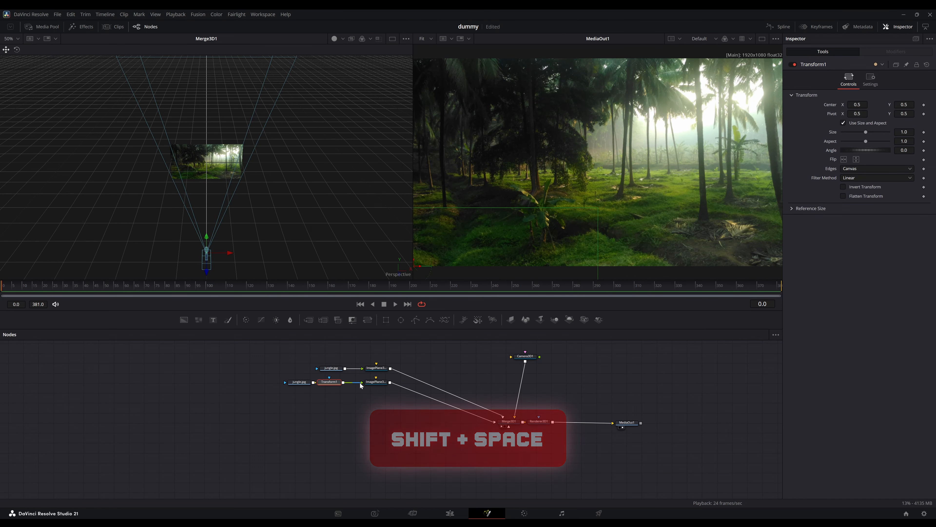
# - Place the duplicated jungle plane against the left edge of the original and flip its image horizontally
pyautogui.click(374, 384)
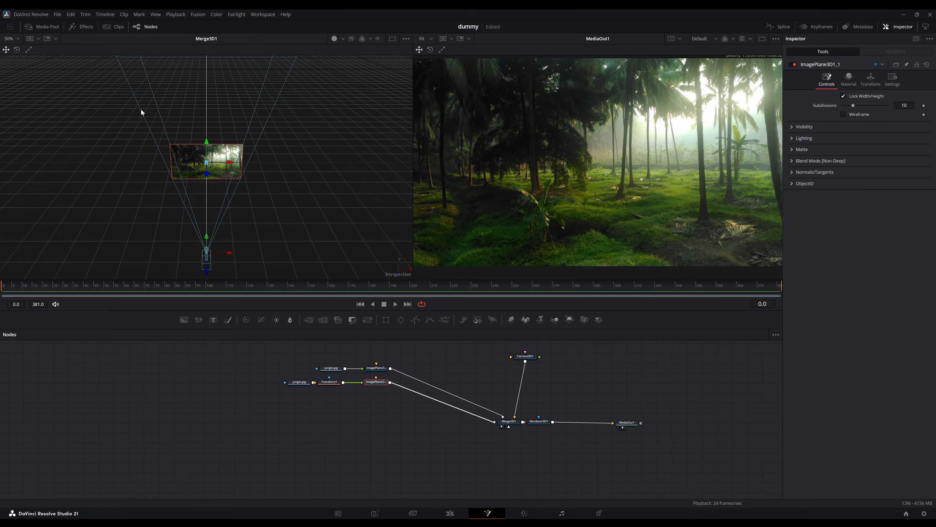
pyautogui.moveTo(231, 165); pyautogui.dragTo(159, 165)
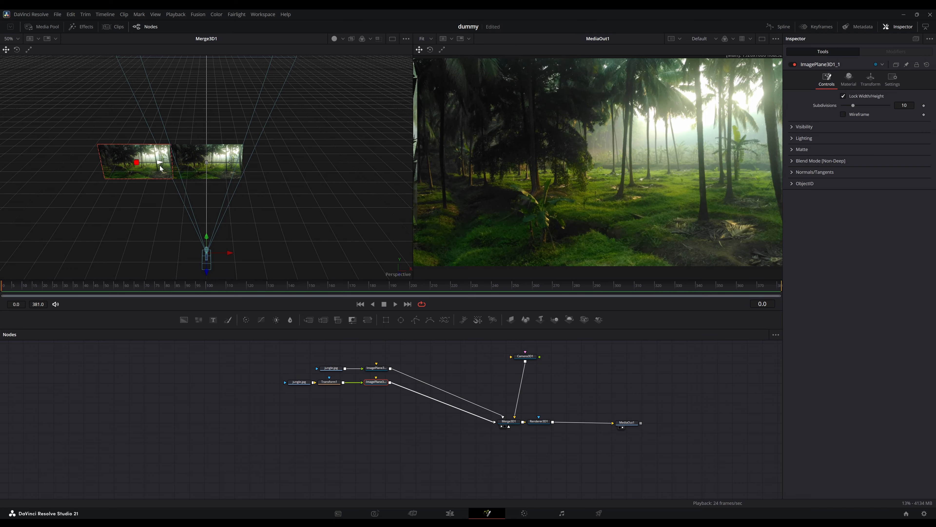
pyautogui.click(332, 383)
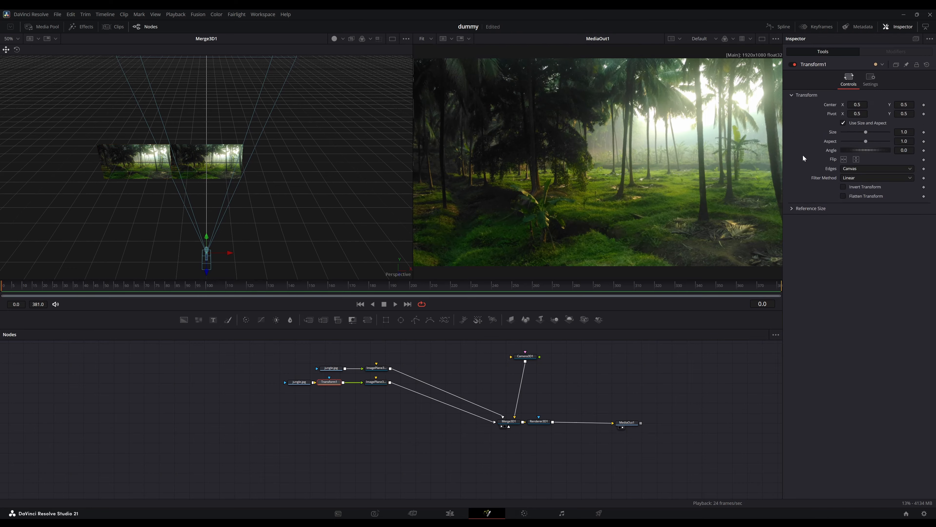
pyautogui.click(847, 160)
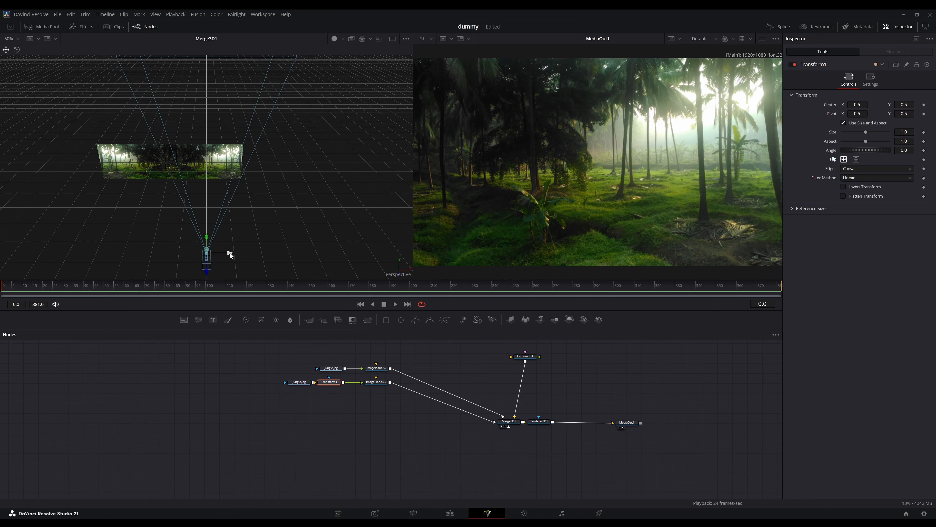
pyautogui.moveTo(229, 254); pyautogui.dragTo(194, 253)
# - Duplicate the flipped jungle chain of media, Transform and image plane, and connect the copy to Merge3D1
pyautogui.click(376, 382)
pyautogui.moveTo(279, 381); pyautogui.dragTo(338, 393)
pyautogui.hotkey('ctrl', 'c')
pyautogui.hotkey('ctrl', 'v')
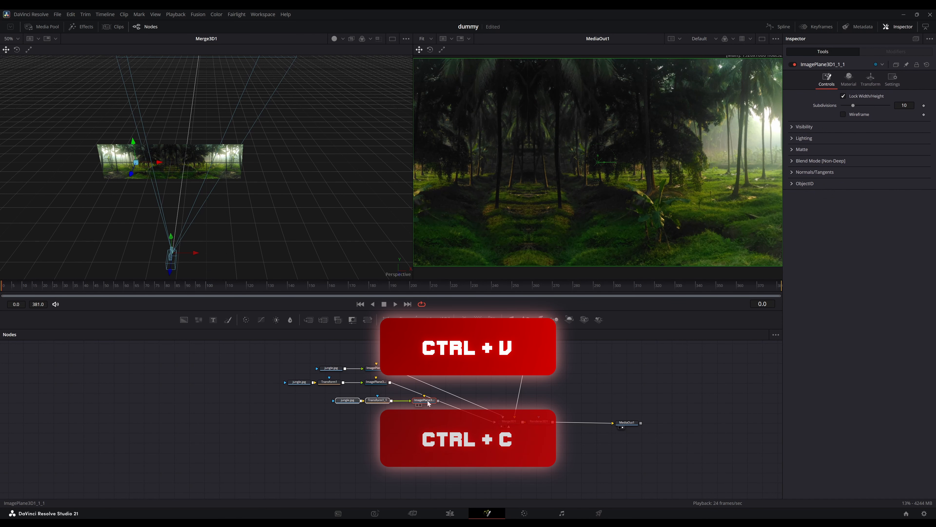
pyautogui.moveTo(389, 394); pyautogui.dragTo(502, 419)
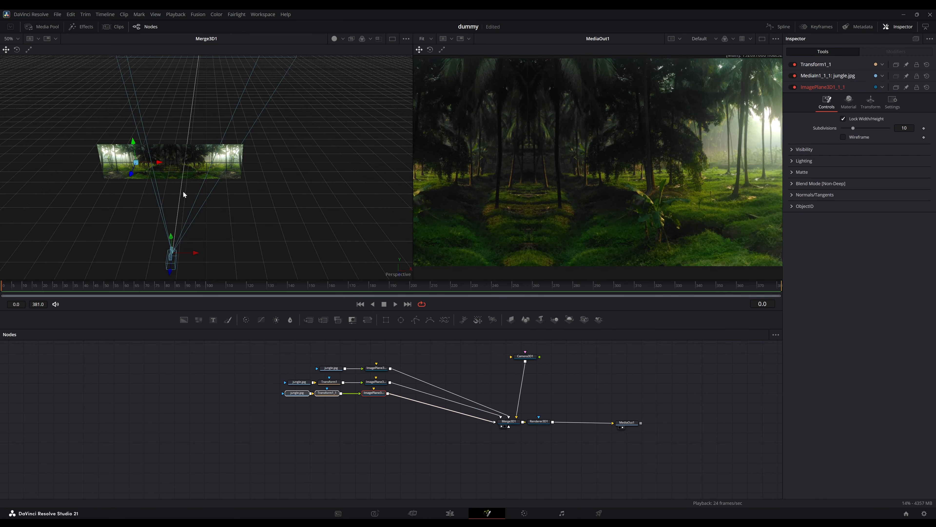
# - Join the third jungle plane to the original's right edge at X translation 0.998565, and move the camera to the backdrop's left end
pyautogui.click(375, 394)
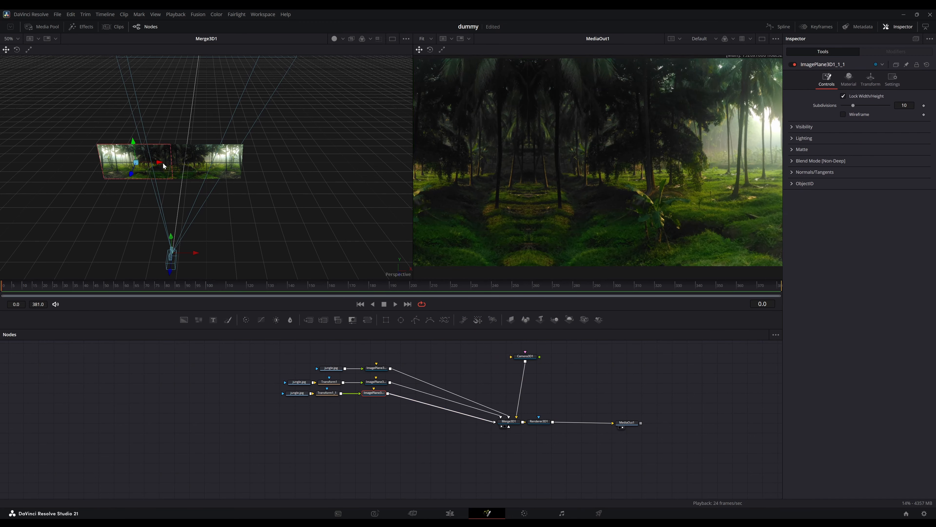
pyautogui.moveTo(165, 164); pyautogui.dragTo(308, 164)
pyautogui.moveTo(196, 253); pyautogui.dragTo(269, 254)
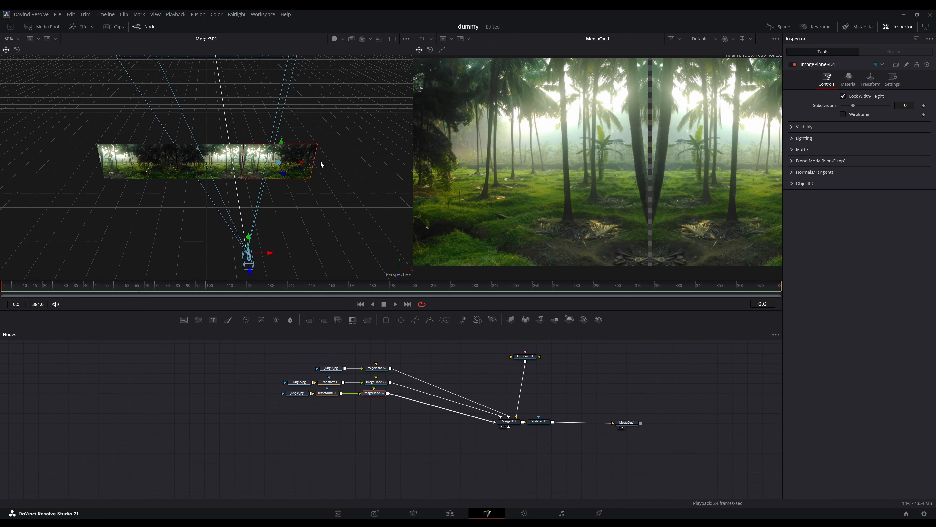
pyautogui.click(870, 79)
pyautogui.moveTo(905, 104); pyautogui.dragTo(894, 104)
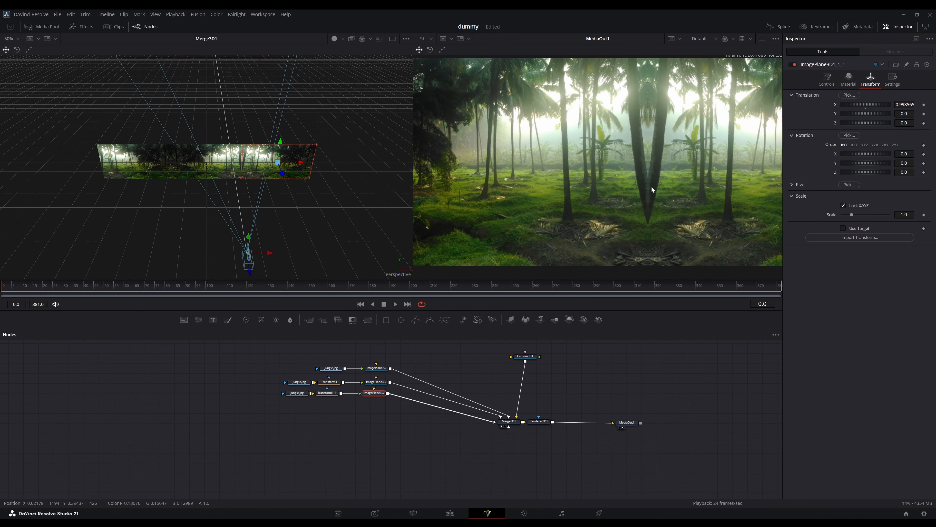
pyautogui.moveTo(270, 253); pyautogui.dragTo(121, 235)
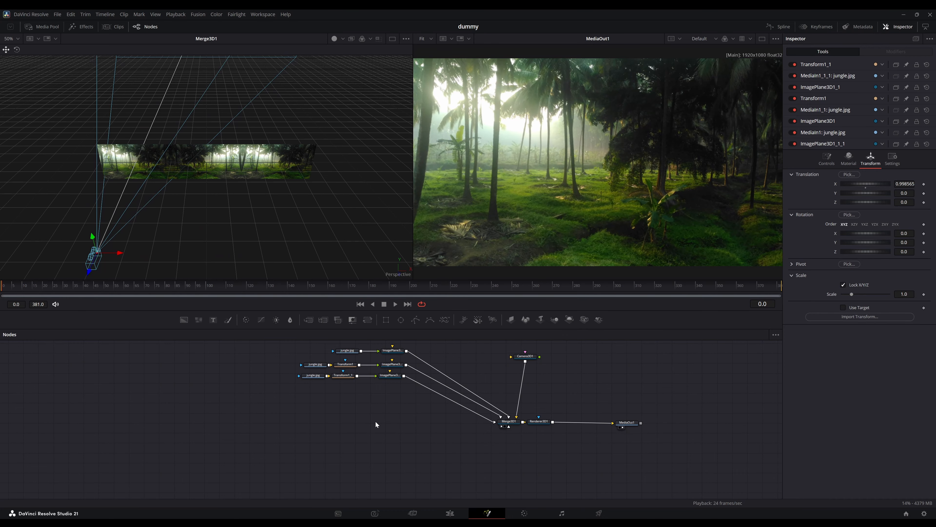
# - Add tree.png on an ImagePlane3D connected to Merge3D1, and move it forward and left in front of the camera
pyautogui.click(50, 24)
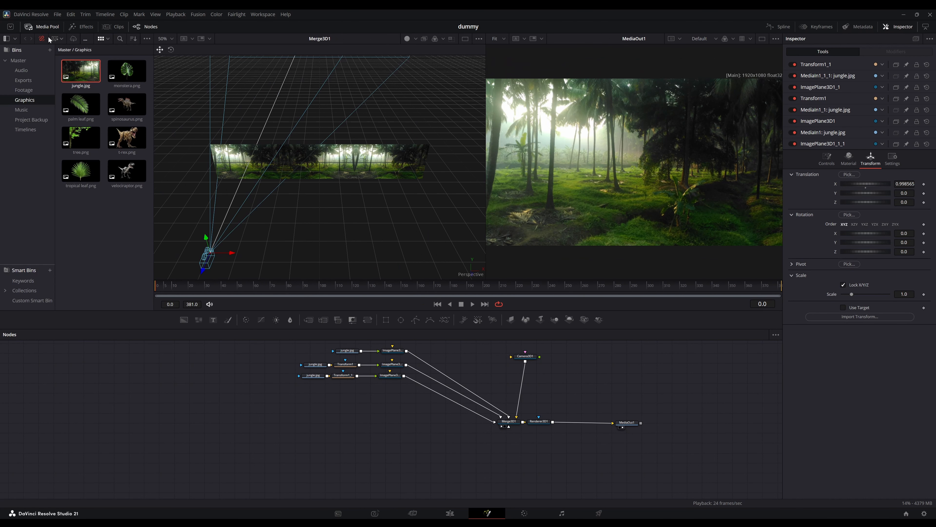
pyautogui.moveTo(83, 141); pyautogui.dragTo(313, 404)
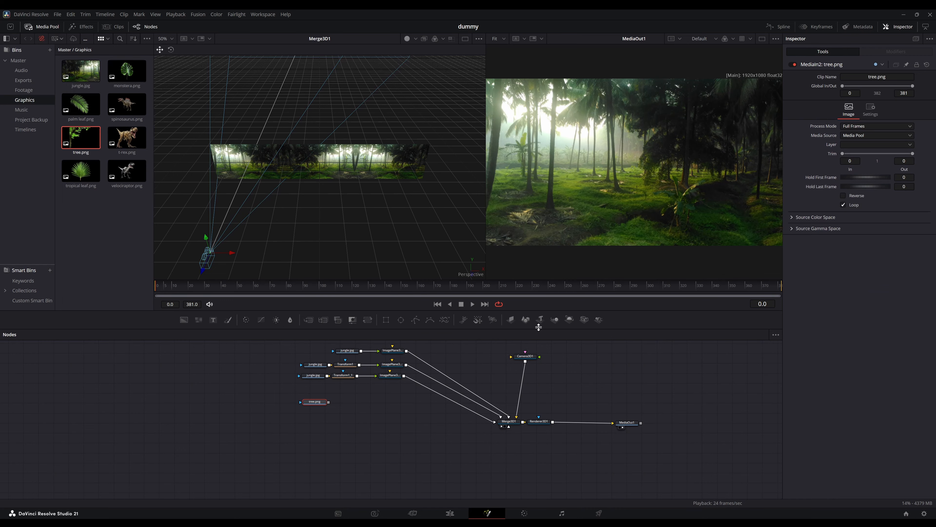
pyautogui.click(515, 322)
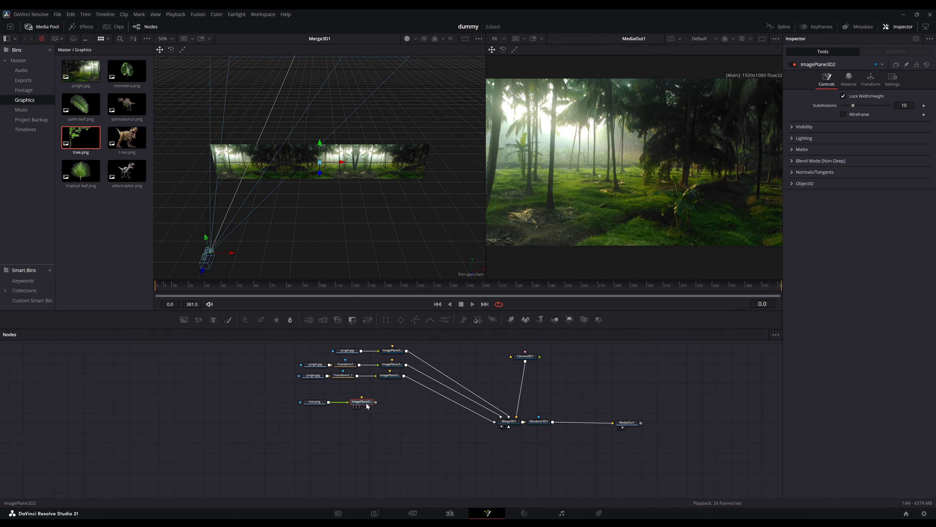
pyautogui.moveTo(391, 404); pyautogui.dragTo(496, 422)
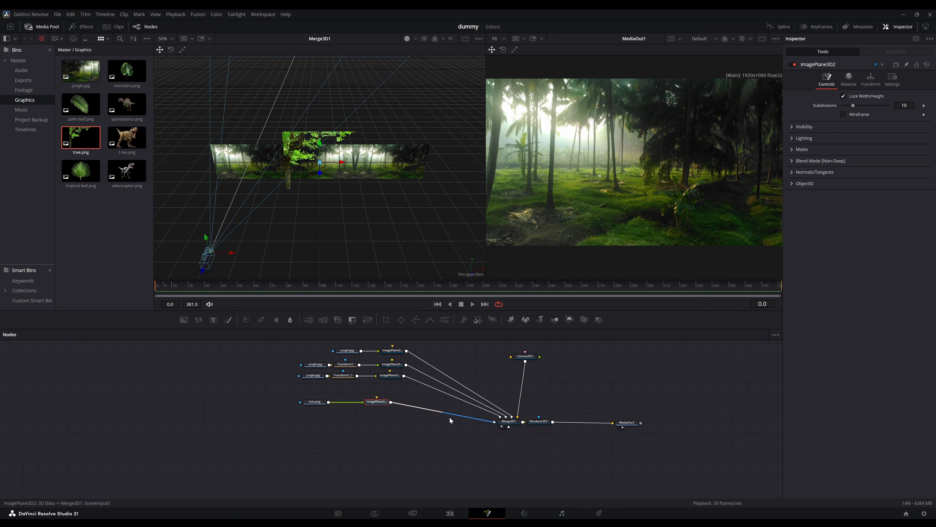
pyautogui.moveTo(380, 402); pyautogui.dragTo(397, 401)
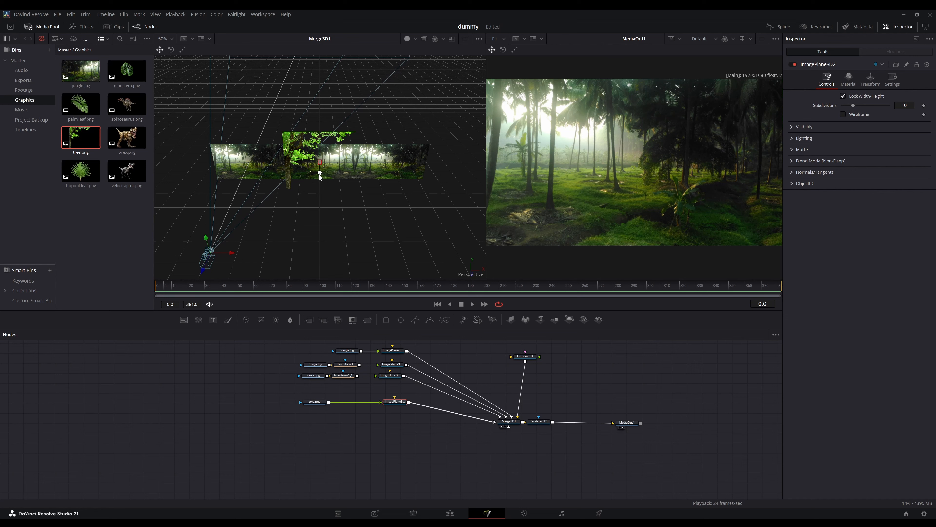
pyautogui.moveTo(319, 174); pyautogui.dragTo(270, 182)
# - Insert a Transform node between tree.png and its image plane
pyautogui.click(319, 402)
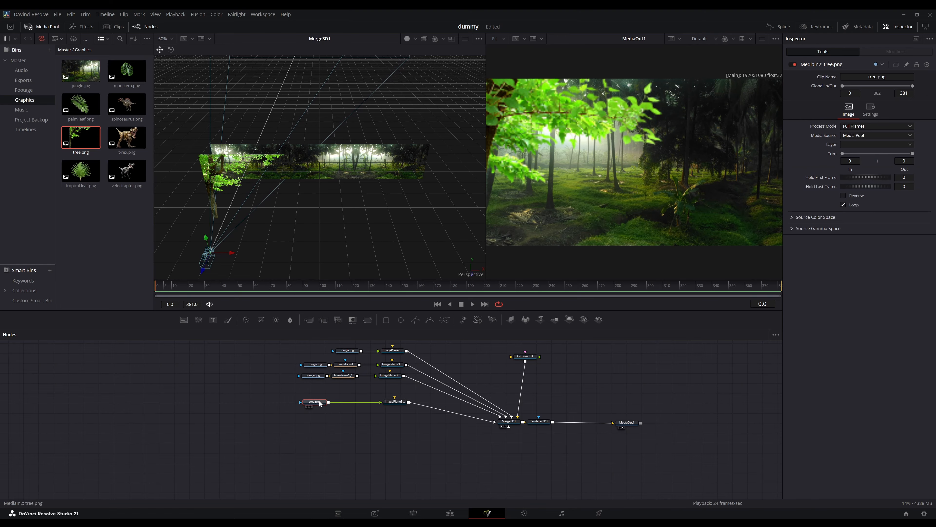
pyautogui.hotkey('shift', 'space')
pyautogui.write('transform')
pyautogui.press('Return')
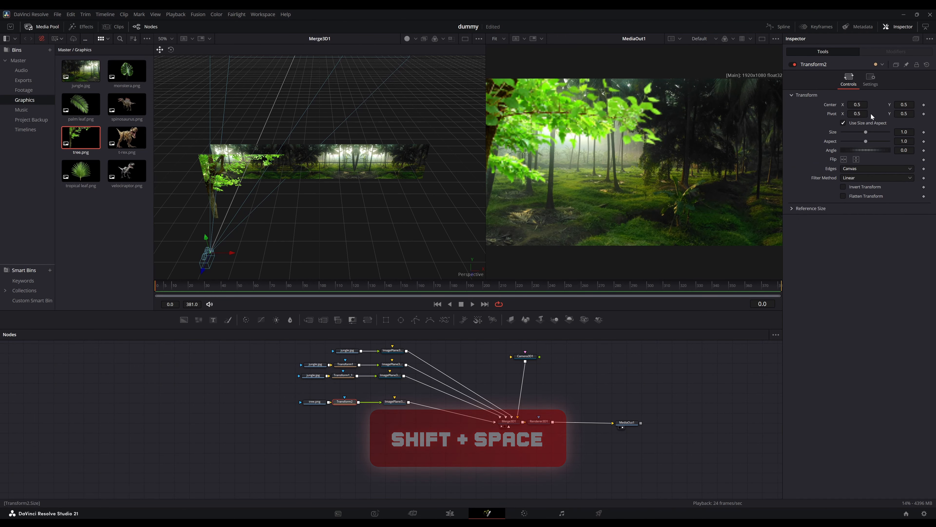
# - Scale the tree's Transform to size 0.539 and shift its center to X 0.332
pyautogui.moveTo(908, 132); pyautogui.dragTo(748, 183)
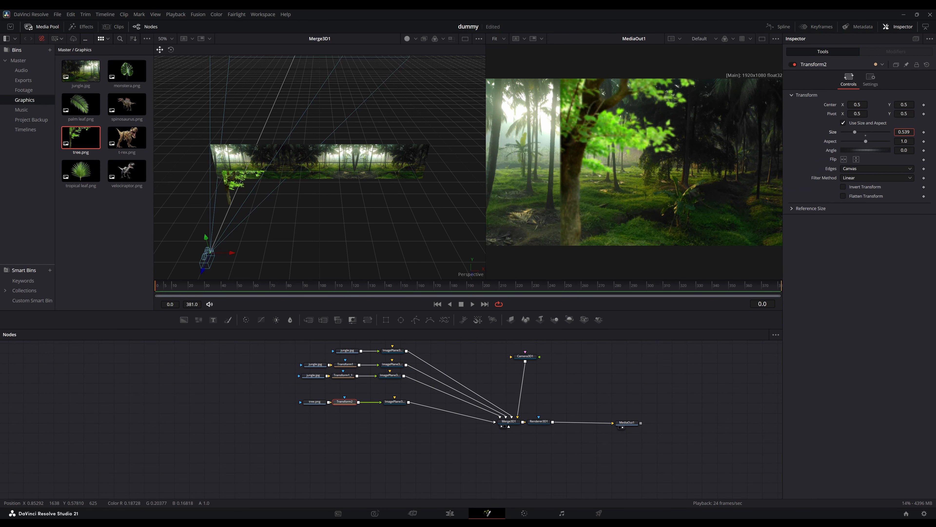
pyautogui.moveTo(858, 104); pyautogui.dragTo(820, 105)
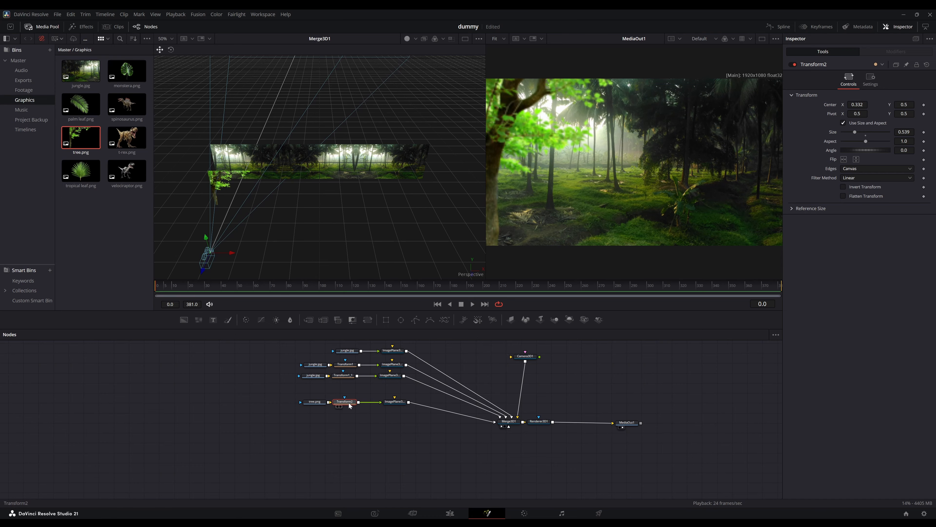
# - Insert a Color Corrector after the tree's Transform and lower its saturation to 0.502
pyautogui.hotkey('shift', 'space')
pyautogui.write('transf')
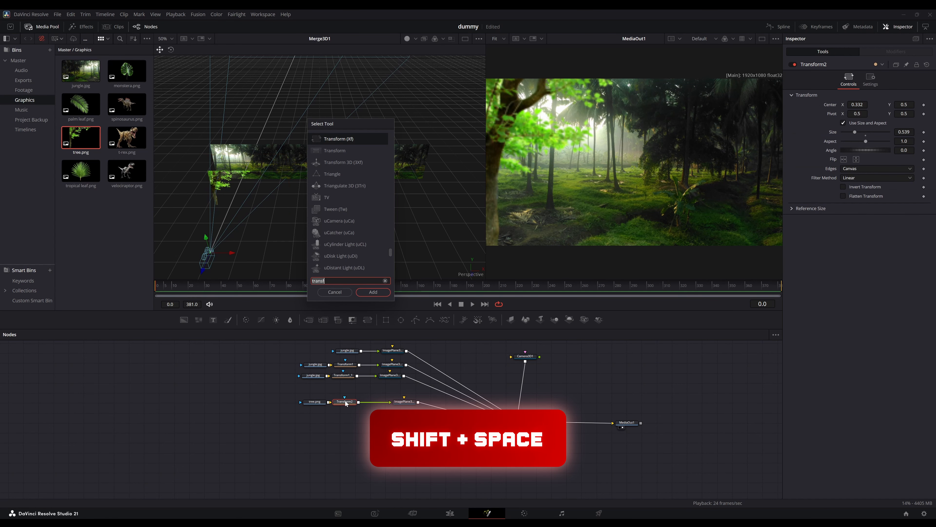
pyautogui.write('cc')
pyautogui.press('Return')
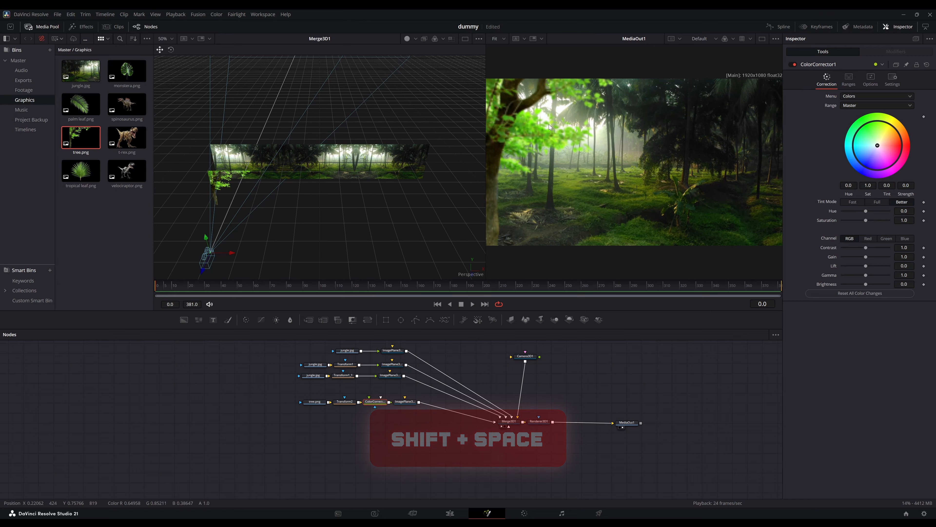
pyautogui.moveTo(911, 221); pyautogui.dragTo(907, 220)
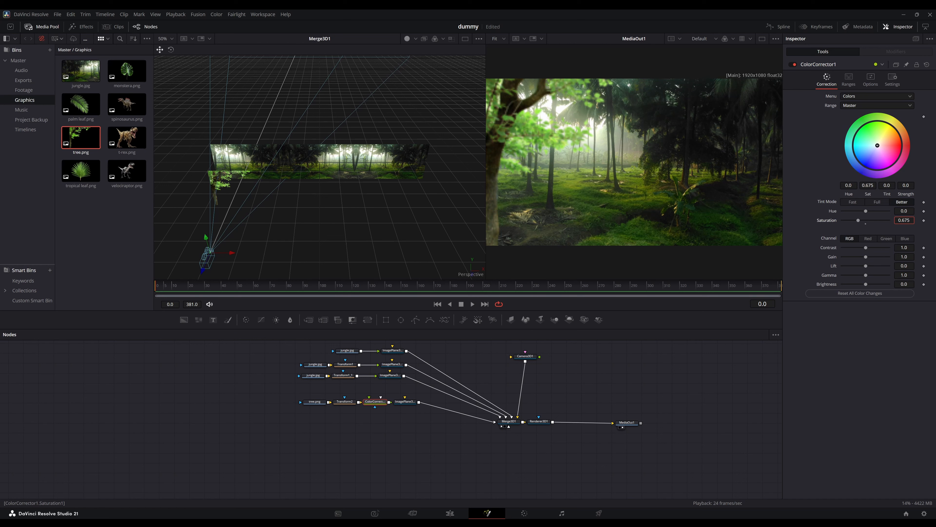
pyautogui.moveTo(904, 220); pyautogui.dragTo(900, 220)
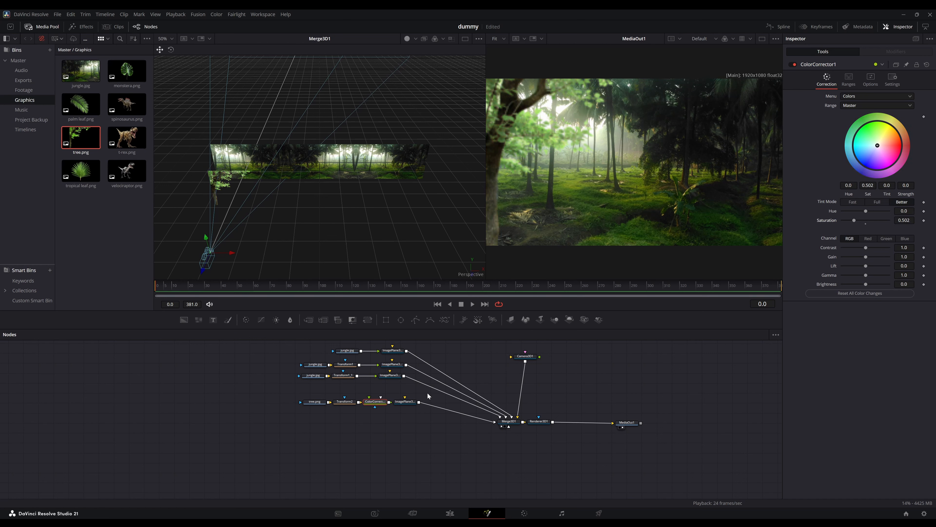
# - Insert a Blur node between the tree's Color Corrector and its image plane, and set the blur size to 2.3
pyautogui.moveTo(402, 405); pyautogui.dragTo(422, 404)
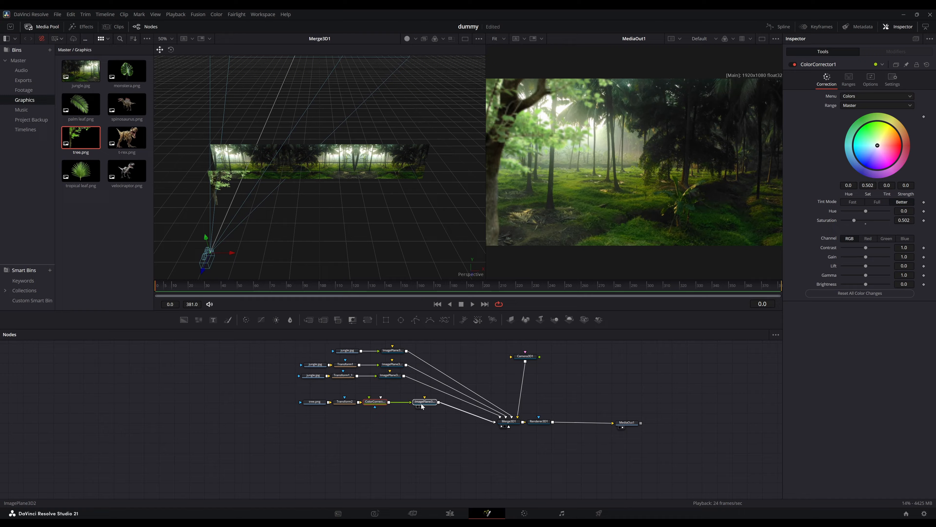
pyautogui.click(375, 406)
pyautogui.hotkey('shift', 'space')
pyautogui.write('blur')
pyautogui.press('Return')
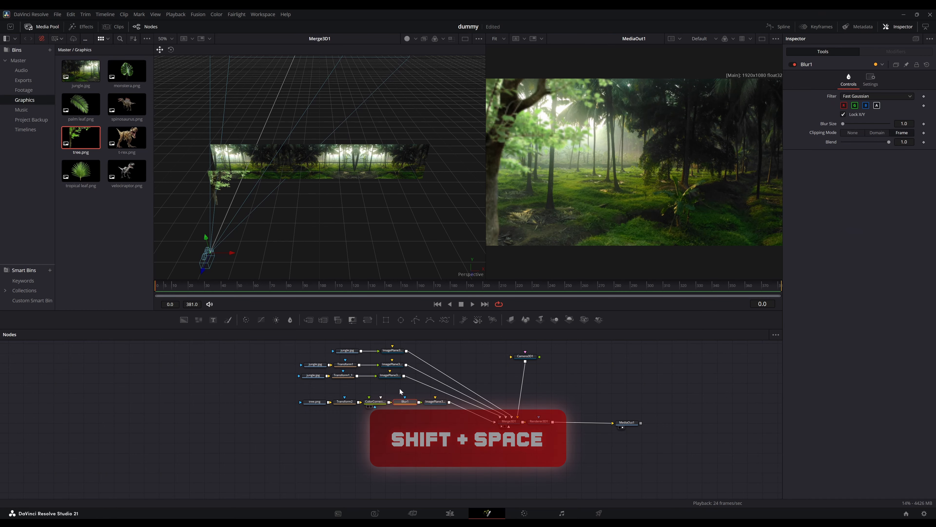
pyautogui.click(908, 126)
pyautogui.write('1.5')
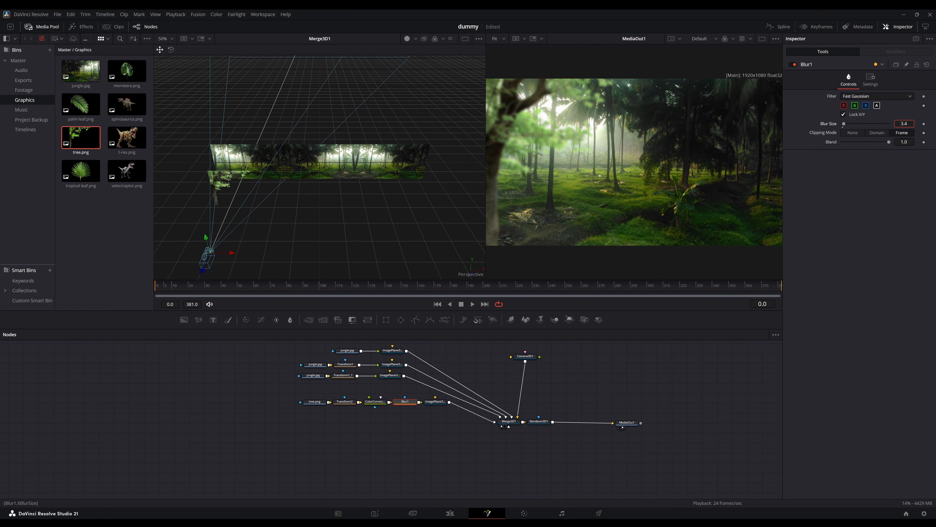
pyautogui.press('Return')
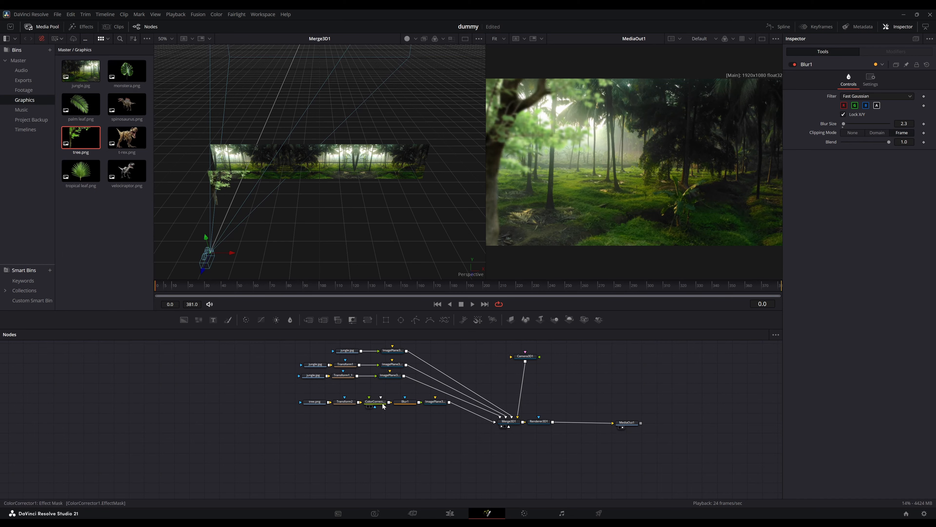
# - Rearrange the node graph so the jungle chains sit higher and the tree chain's image plane lines up below theirs
pyautogui.moveTo(278, 395); pyautogui.dragTo(434, 414)
pyautogui.scroll(3, 368, 388)
pyautogui.hscroll(2, 368, 387)
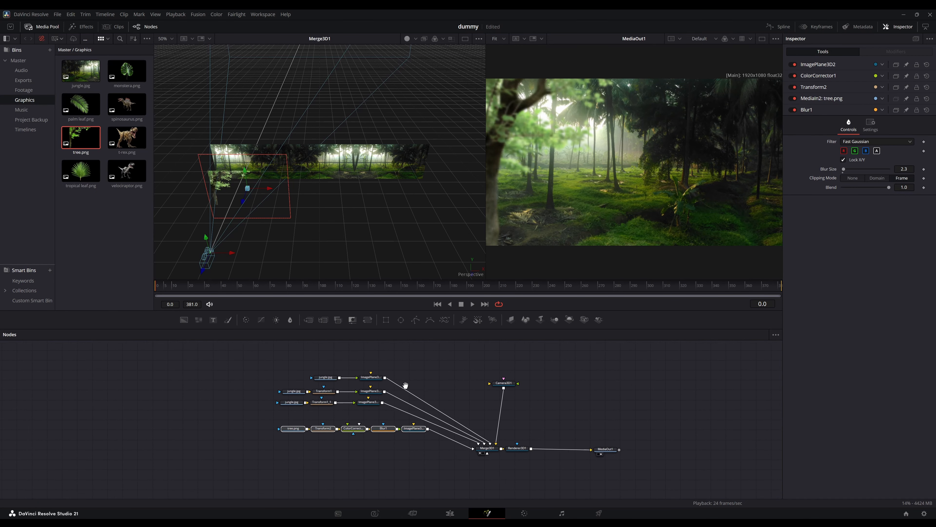
pyautogui.moveTo(246, 356); pyautogui.dragTo(380, 417)
pyautogui.moveTo(369, 407); pyautogui.dragTo(390, 369)
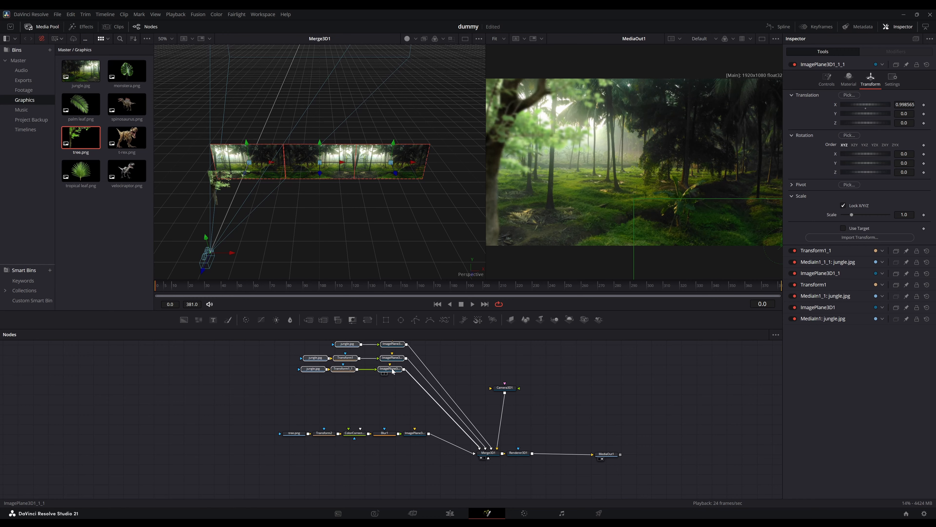
pyautogui.moveTo(266, 422); pyautogui.dragTo(376, 423)
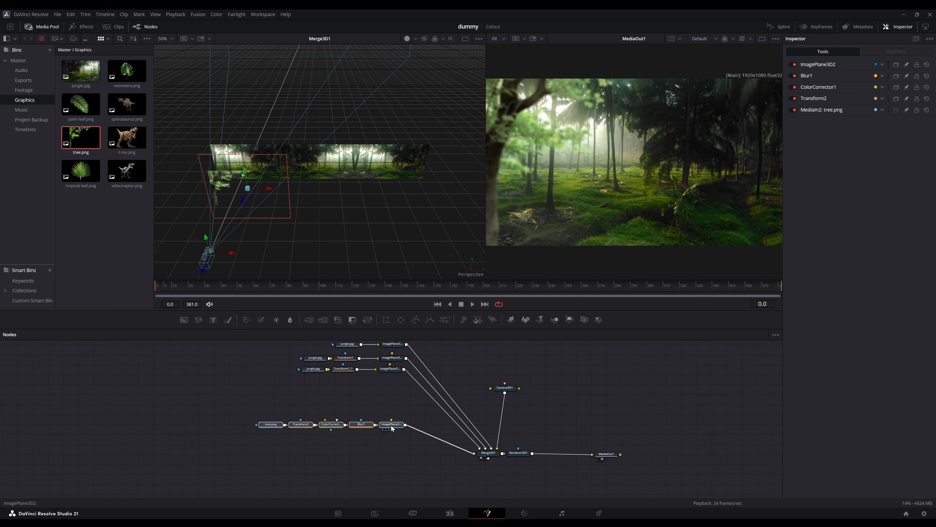
# - Add t-rex.png on an ImagePlane3D connected to Merge3D1, and move it forward and left in front of the camera
pyautogui.moveTo(126, 138); pyautogui.dragTo(270, 437)
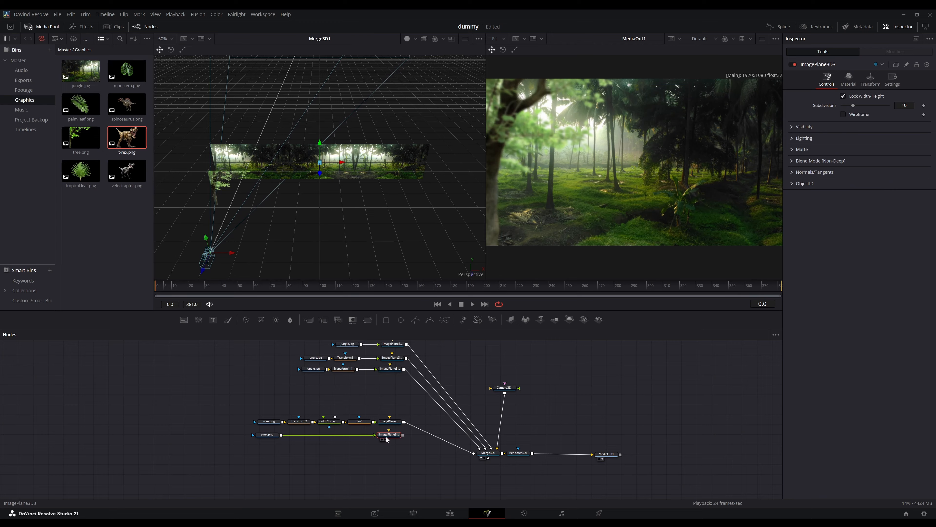
pyautogui.moveTo(403, 435); pyautogui.dragTo(487, 453)
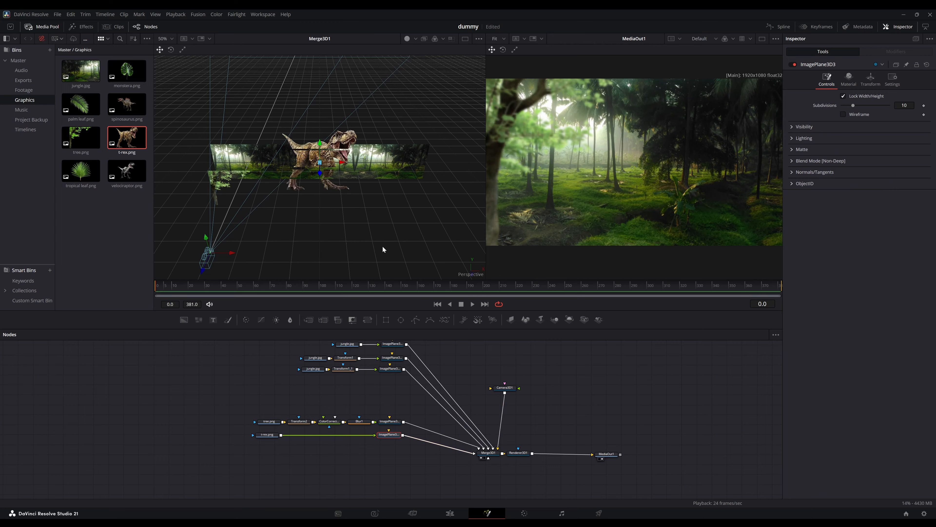
pyautogui.moveTo(319, 176); pyautogui.dragTo(252, 183)
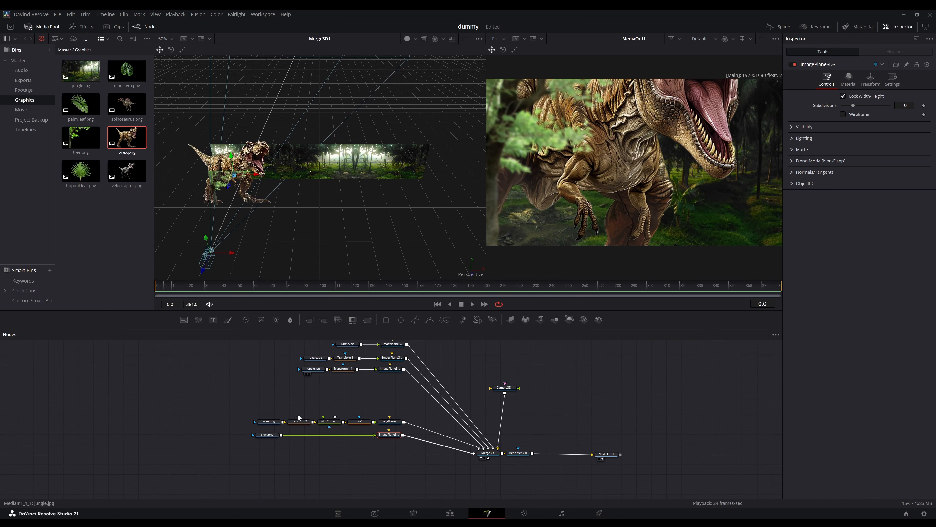
# - Insert a Transform after t-rex.png with size 0.609 and center X 0.363, Y 0.367
pyautogui.hotkey('shift', 'space')
pyautogui.write('transform')
pyautogui.press('Return')
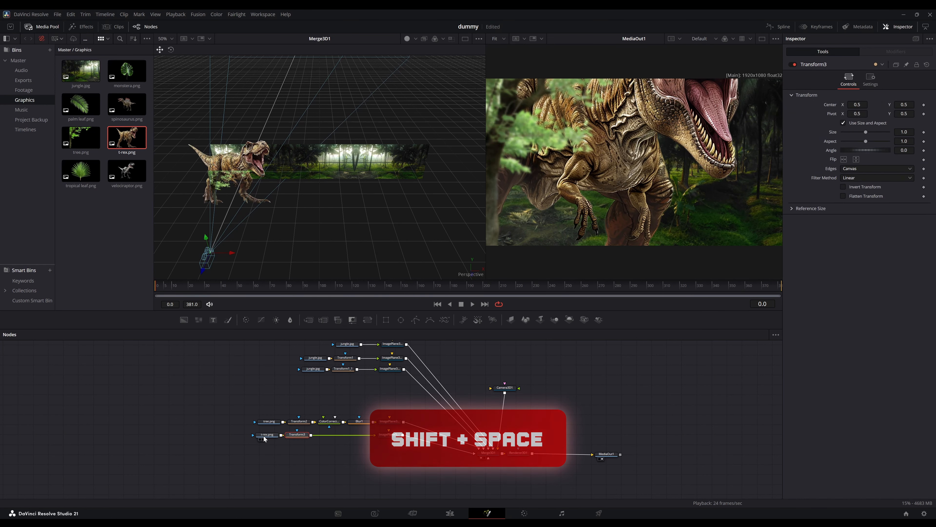
pyautogui.moveTo(904, 132); pyautogui.dragTo(822, 106)
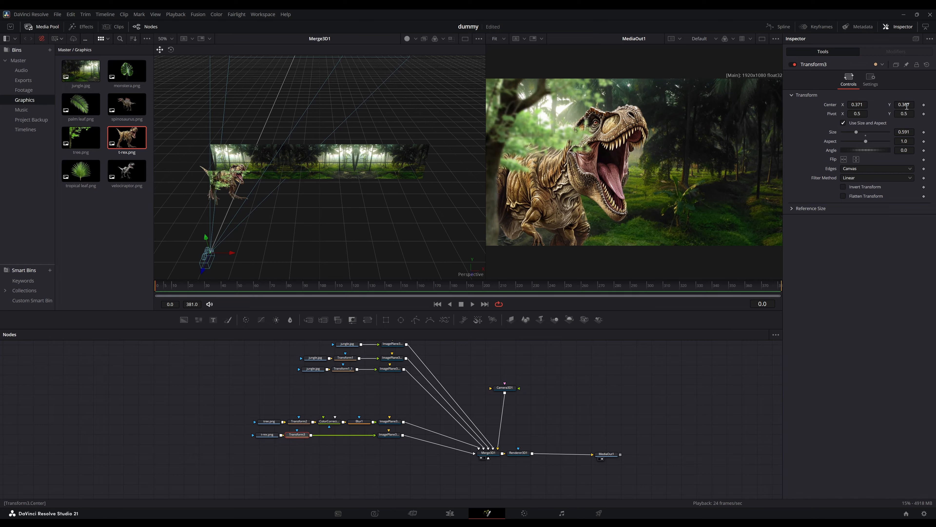
pyautogui.scroll(5, 905, 131)
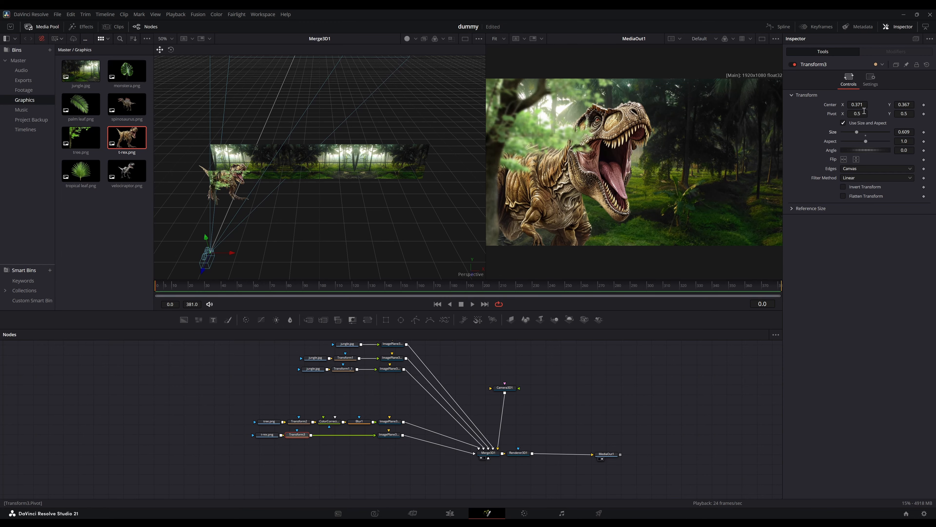
pyautogui.moveTo(860, 106); pyautogui.dragTo(856, 112)
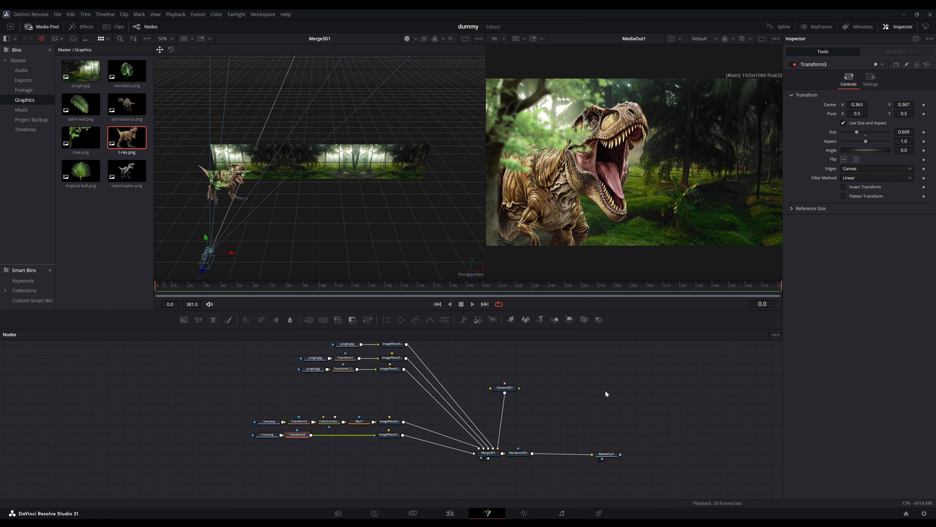
# - Hide the media pool and insert a Color Corrector after the T-rex's Transform with hue 0.018 and saturation 0.822
pyautogui.click(39, 28)
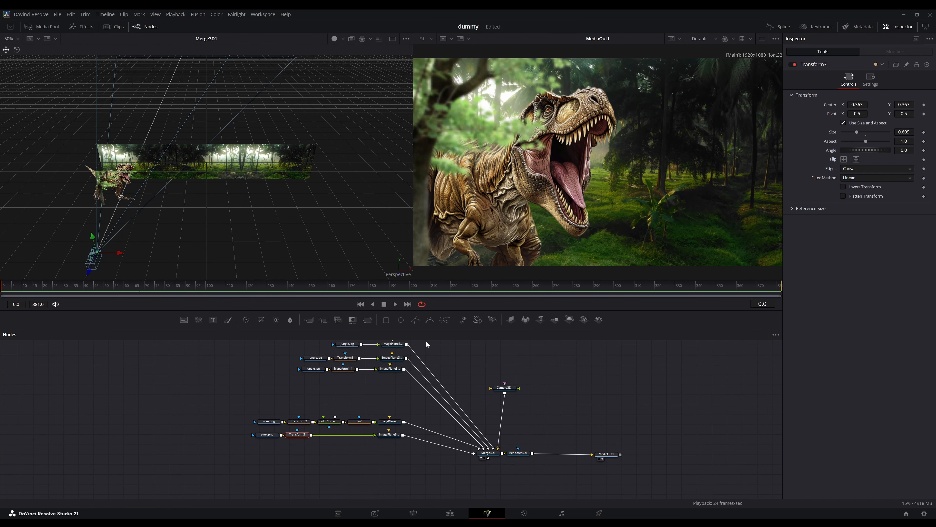
pyautogui.hotkey('ctrl', 's')
pyautogui.hotkey('shift', 'space')
pyautogui.write('color')
pyautogui.press('Return')
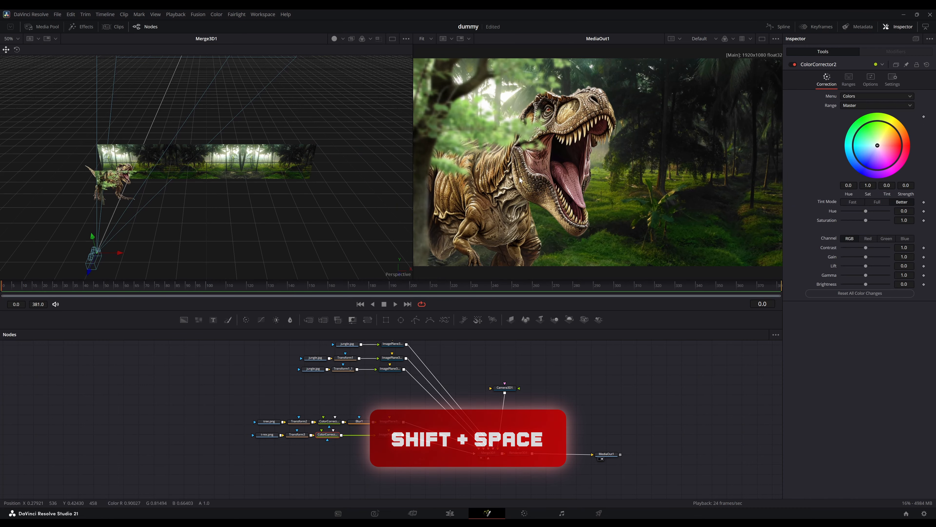
pyautogui.moveTo(904, 211); pyautogui.dragTo(896, 220)
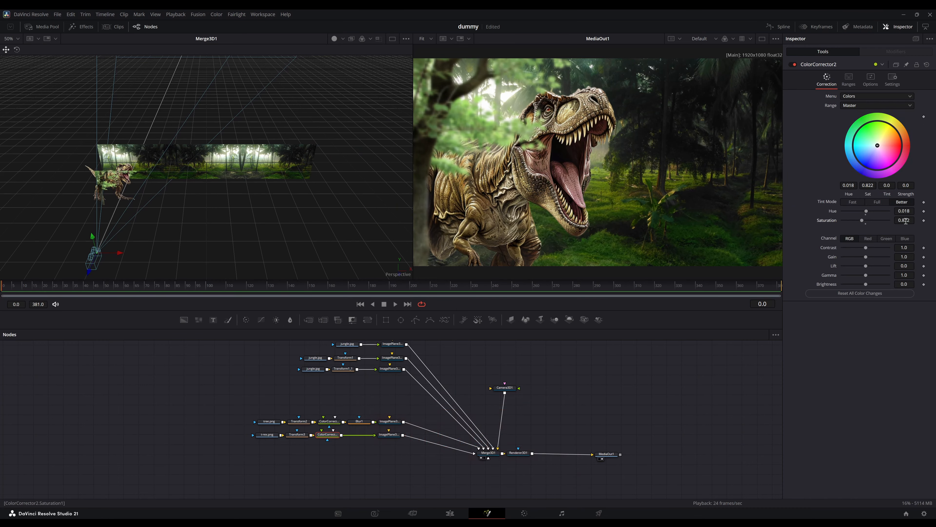
# - Save the project and insert a Drop Shadow after the T-rex's Color Corrector with strength 0.417, drop distance 0.022 and blur 0.449
pyautogui.hotkey('ctrl', 's')
pyautogui.click(391, 437)
pyautogui.hotkey('ctrl', 's')
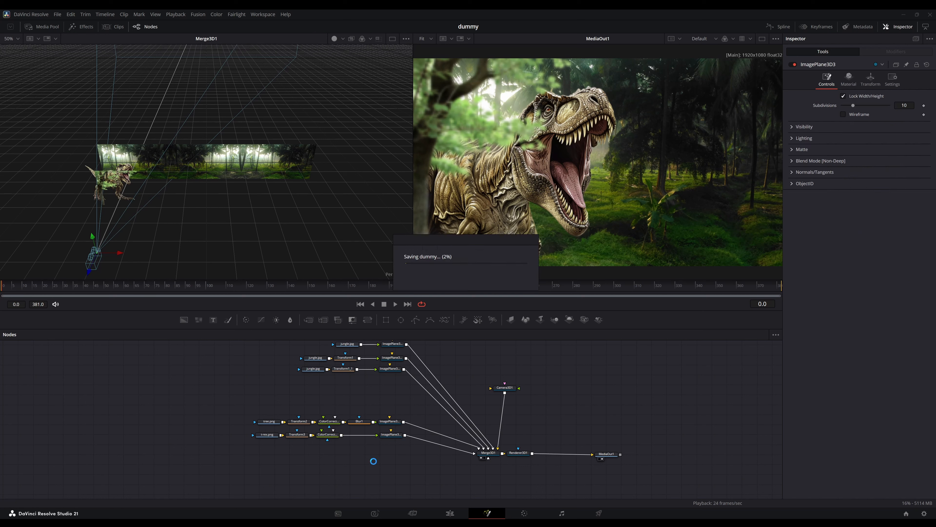
pyautogui.click(328, 435)
pyautogui.hotkey('shift', 'space')
pyautogui.write('drop')
pyautogui.press('Return')
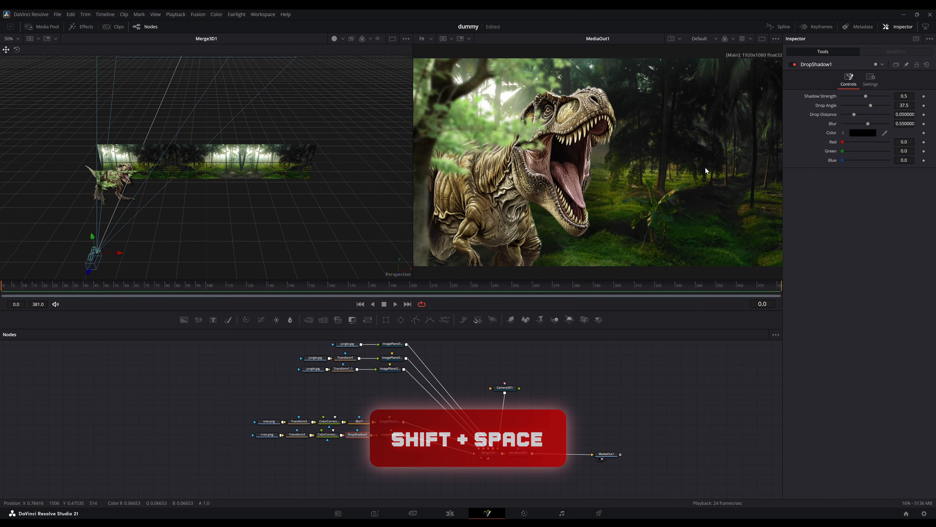
pyautogui.moveTo(867, 99); pyautogui.dragTo(858, 122)
pyautogui.moveTo(861, 124); pyautogui.dragTo(864, 98)
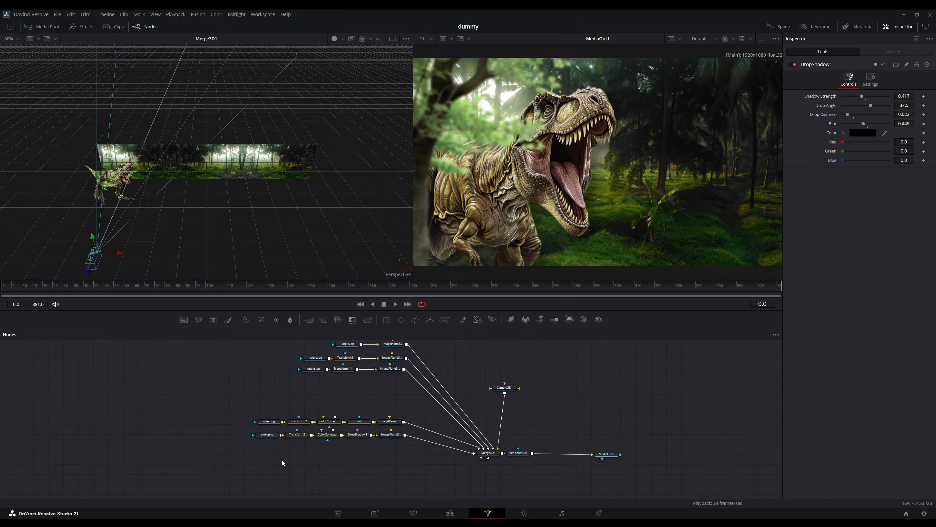
# - Add a Bounce_Text1 node below the T-rex chain and connect it through a new ImagePlane3D to Merge3D1
pyautogui.hotkey('shift', 'space')
pyautogui.write('bounce')
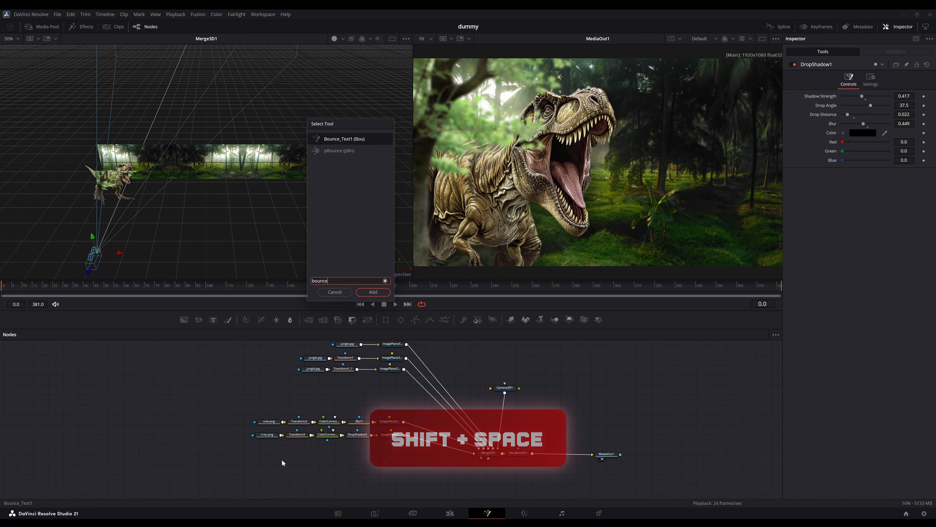
pyautogui.press('Return')
pyautogui.moveTo(282, 459); pyautogui.dragTo(478, 452)
pyautogui.click(511, 319)
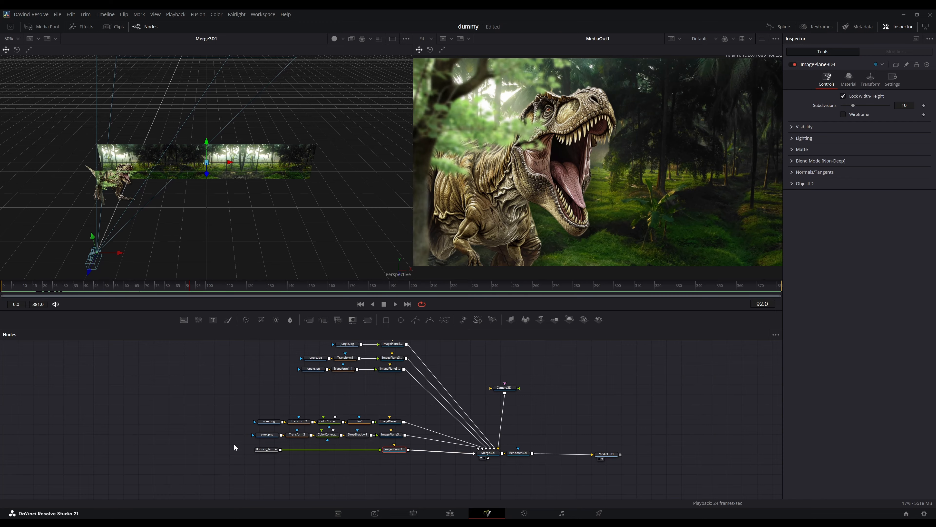
# - Move the text's image plane left and forward so the title sits beside the T-rex in the camera view
pyautogui.click(261, 453)
pyautogui.click(192, 166)
pyautogui.moveTo(229, 164); pyautogui.dragTo(153, 142)
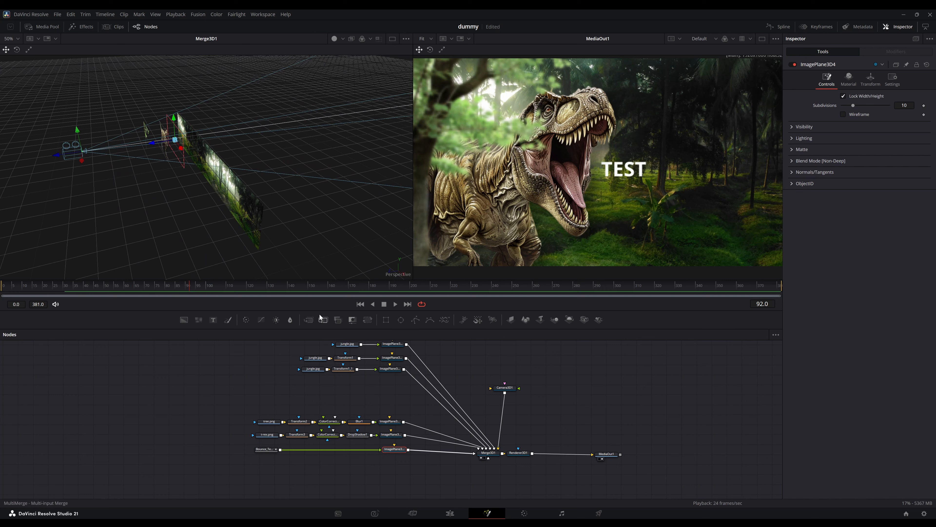
# - Offset the bounce text to X 0.14, Y -0.048 and change its font to Cambria
pyautogui.click(275, 451)
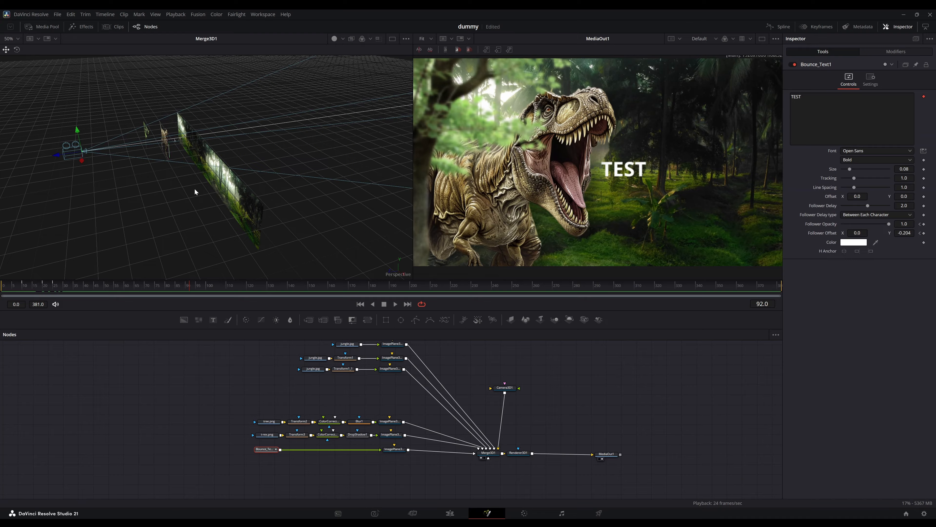
pyautogui.moveTo(194, 188); pyautogui.dragTo(260, 142)
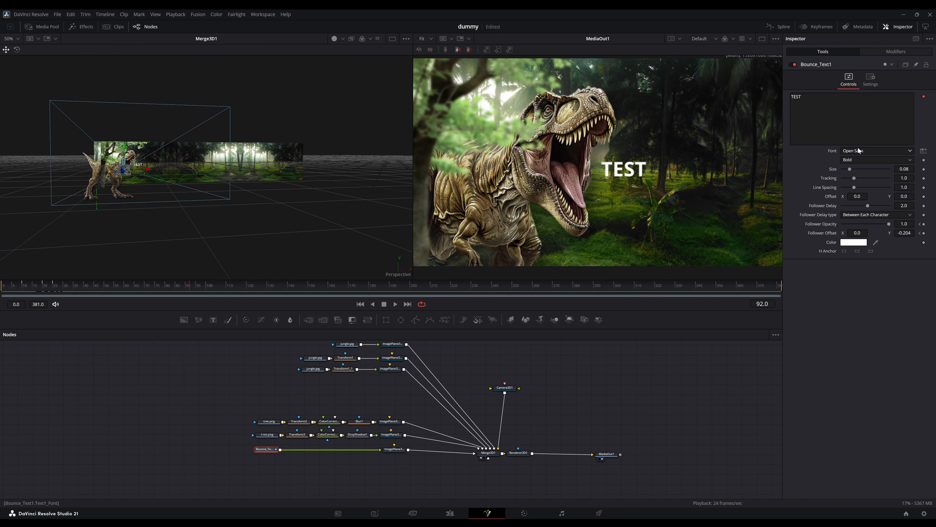
pyautogui.moveTo(850, 195); pyautogui.dragTo(894, 196)
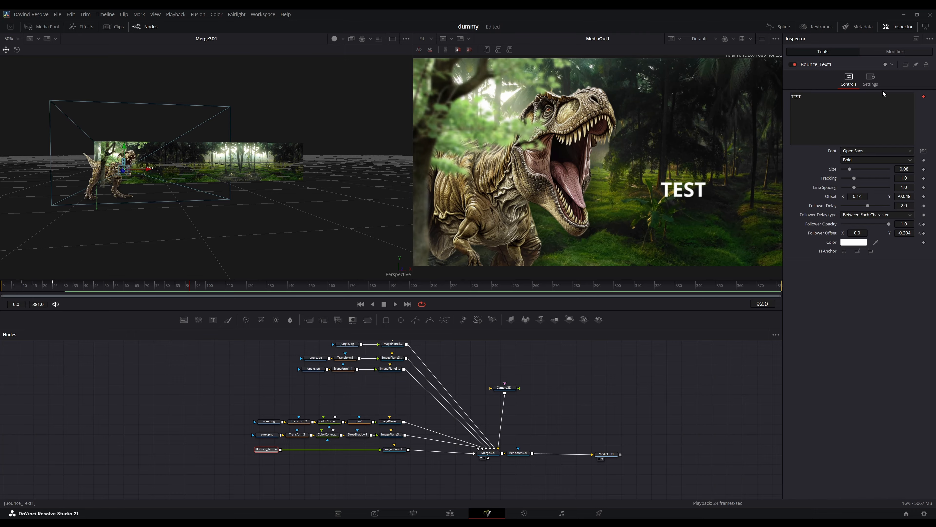
pyautogui.click(874, 152)
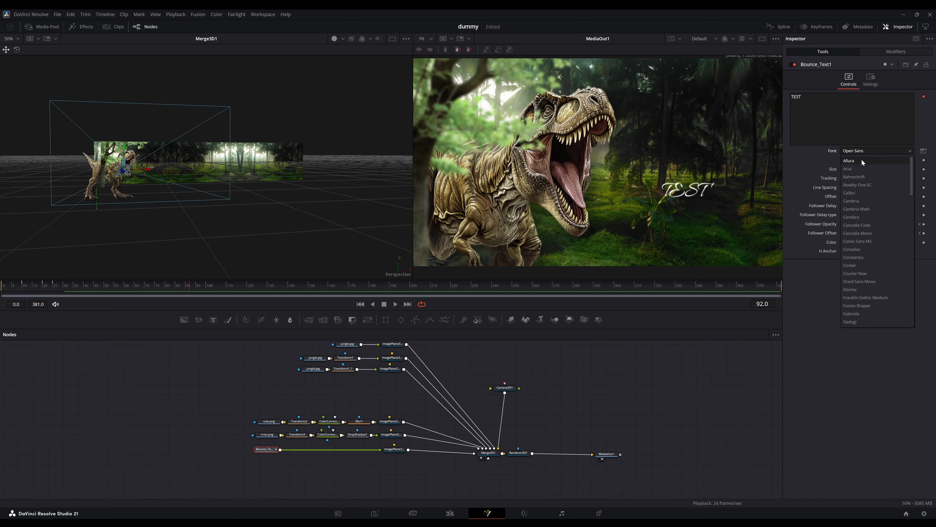
pyautogui.click(857, 204)
# - Insert a Glow node between the bounce text and its image plane
pyautogui.hotkey('shift', 'space')
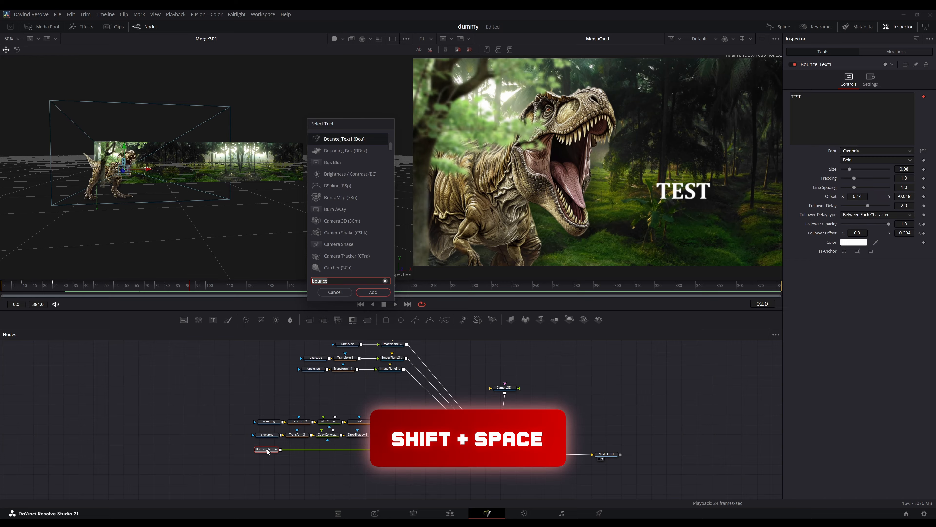
pyautogui.write('glow')
pyautogui.press('Return')
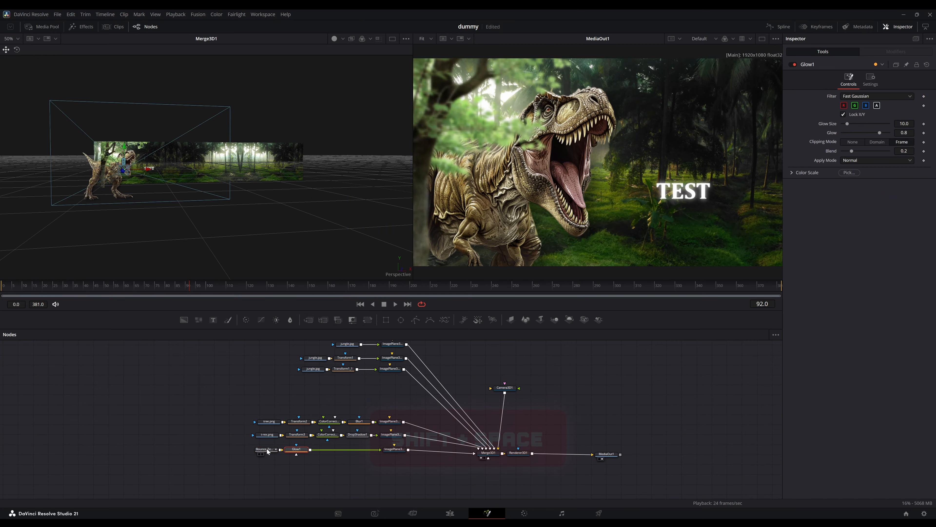
# - Set the Glow node's Glow Size to 12.3 and Glow to 0.864, and change the bounce text to T-REX
pyautogui.moveTo(905, 132); pyautogui.dragTo(903, 130)
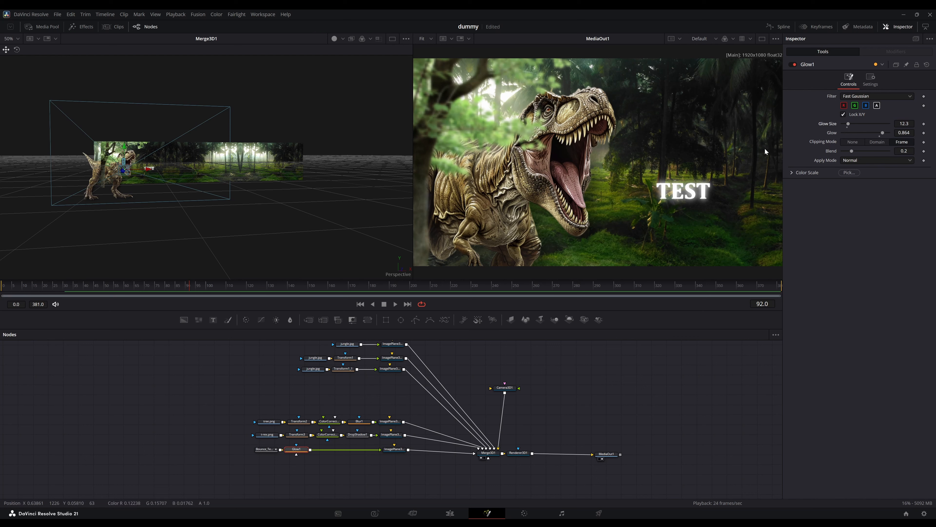
pyautogui.click(267, 452)
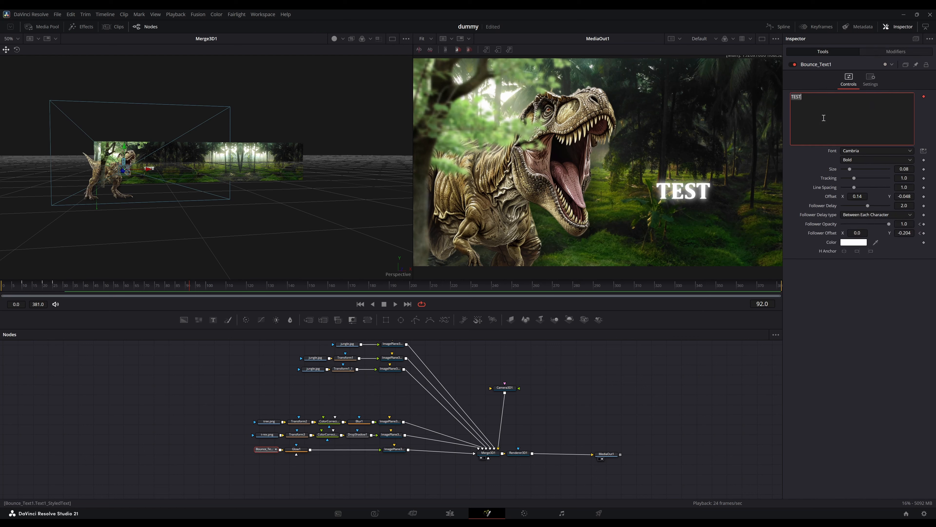
pyautogui.write('T-REX')
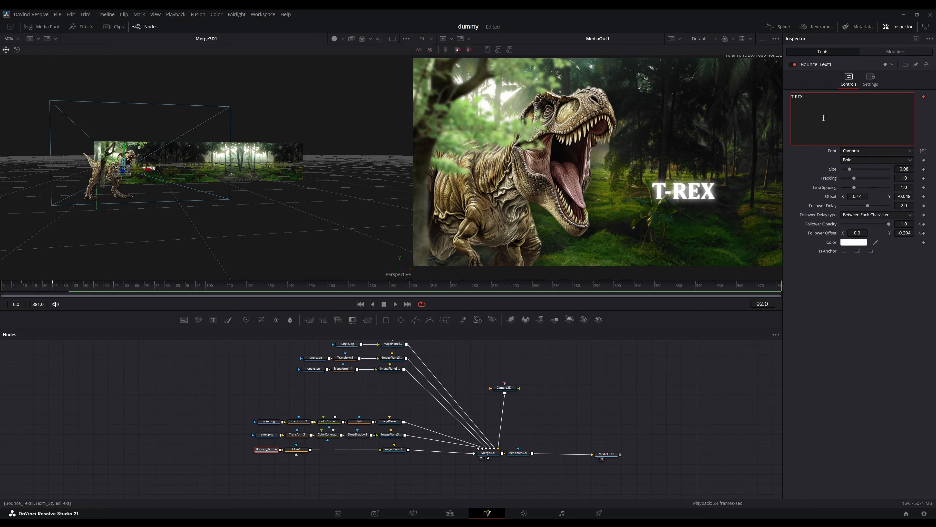
# - Play the title's entrance animation from near the start of the composition
pyautogui.click(13, 287)
pyautogui.press('space')
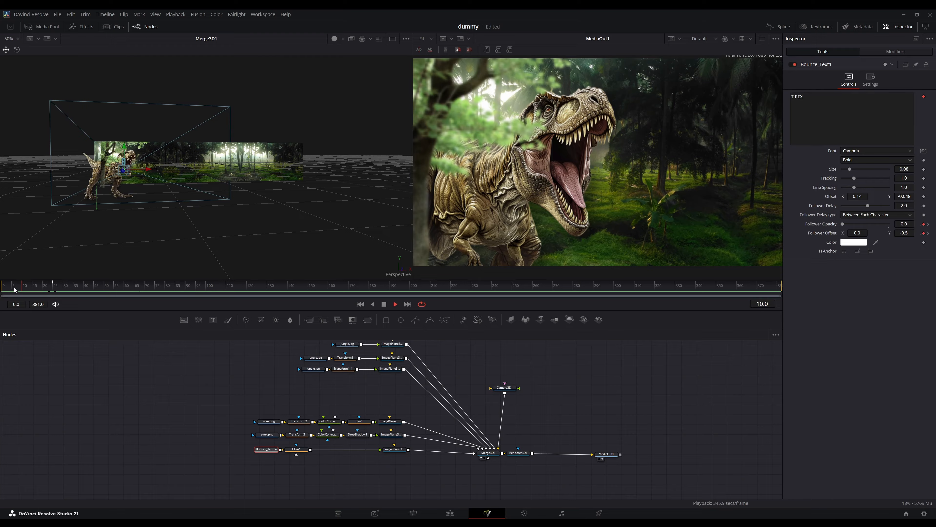
pyautogui.press('space')
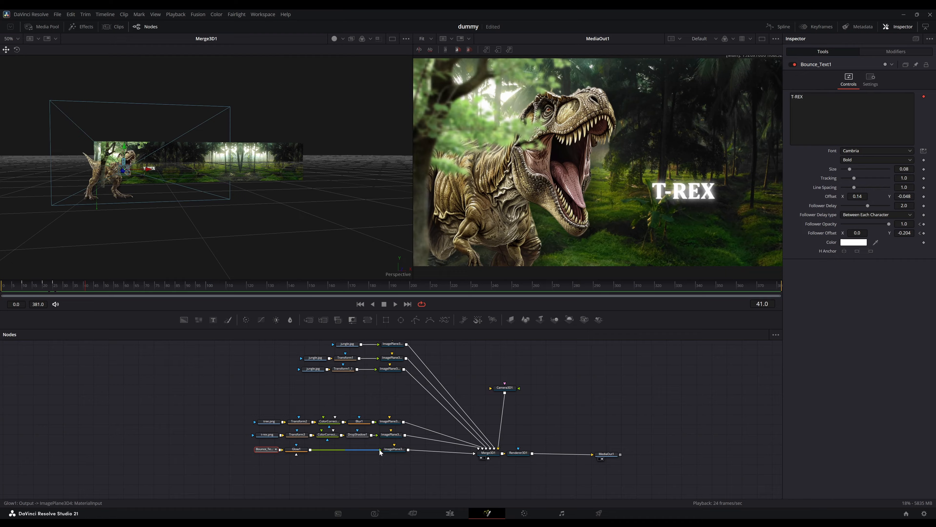
# - Show the bounce text's curves in the Spline editor, moving the peak keyframes to frame 15 and the settling displacement keyframe to frame 17
pyautogui.click(779, 26)
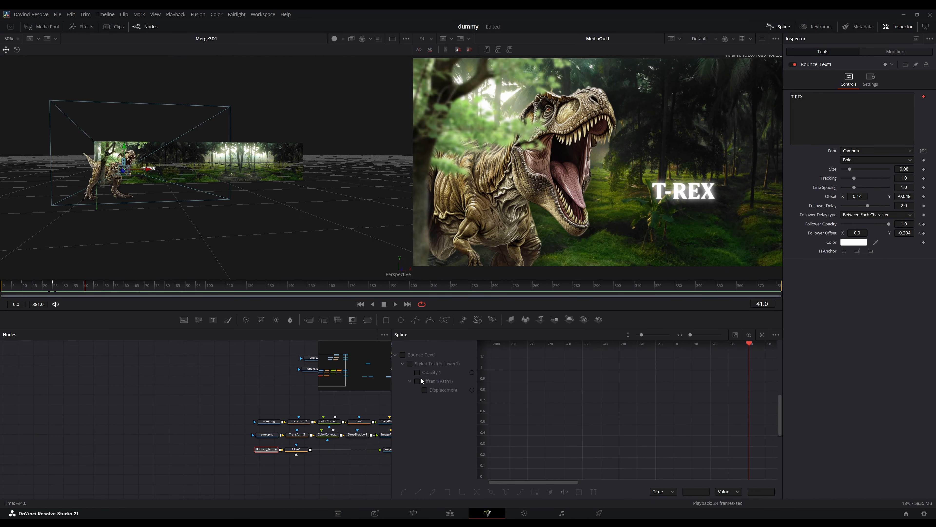
pyautogui.click(403, 354)
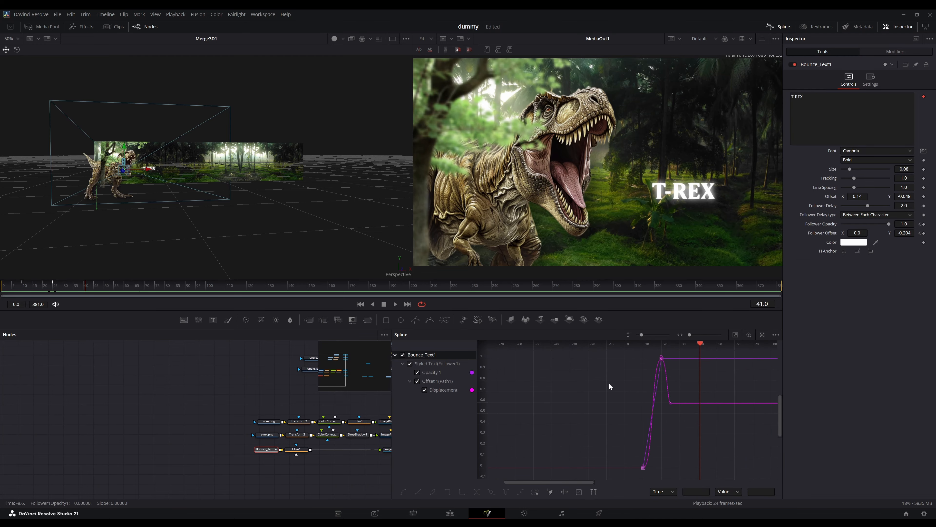
pyautogui.hotkey('ctrl', 'a')
pyautogui.click(735, 334)
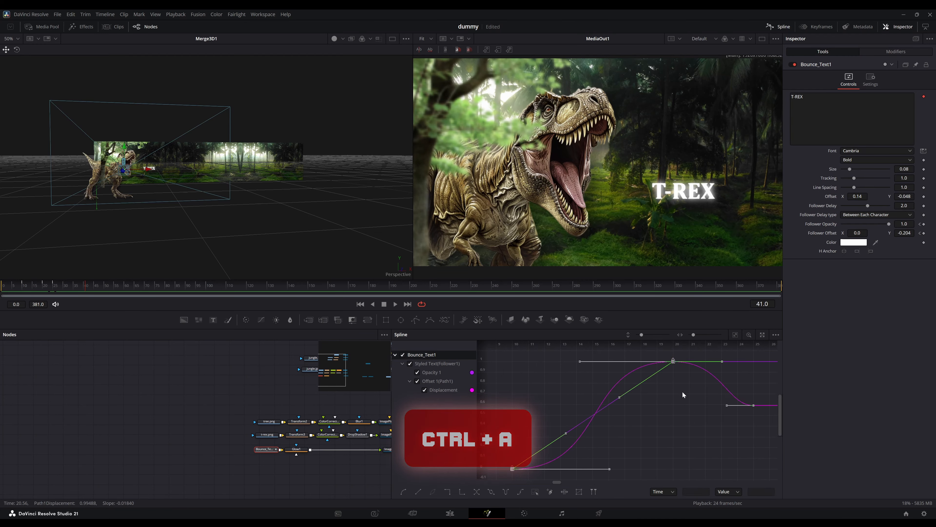
pyautogui.moveTo(659, 351); pyautogui.dragTo(594, 365)
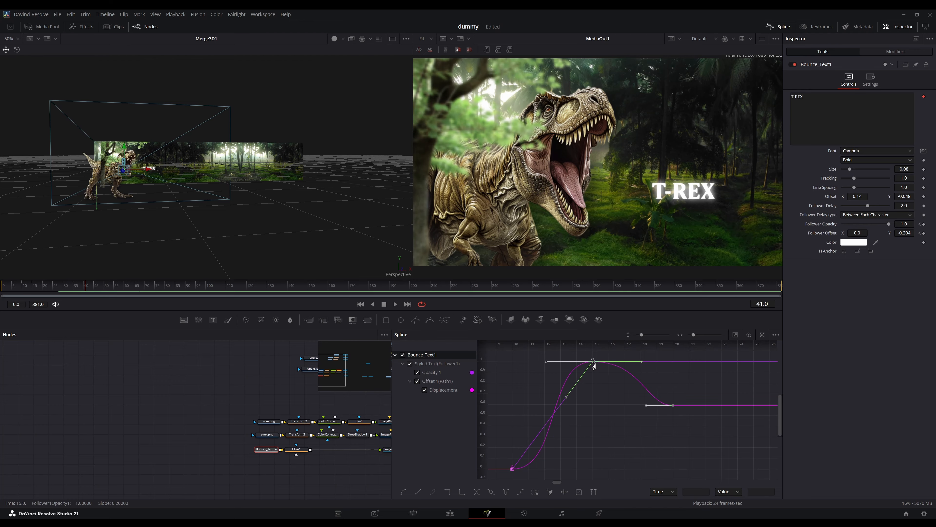
pyautogui.moveTo(672, 408); pyautogui.dragTo(625, 412)
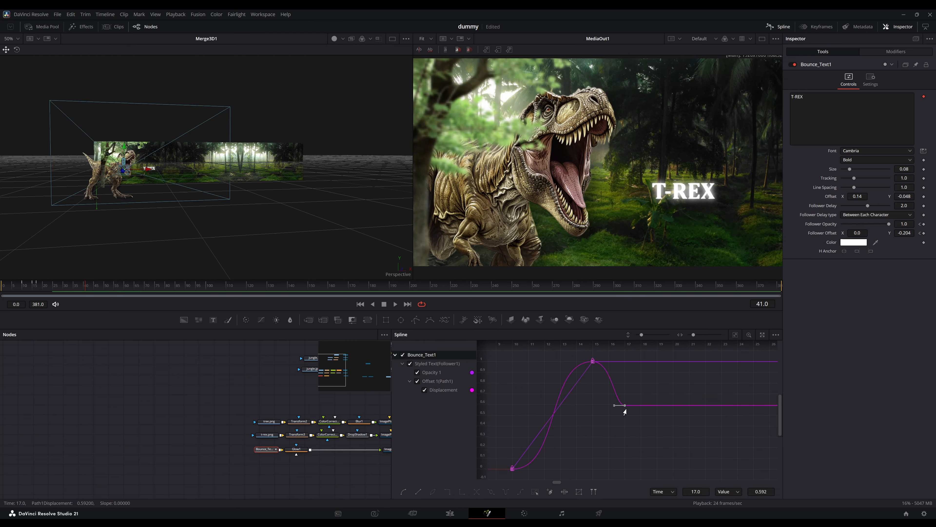
pyautogui.click(622, 456)
# - Set the bounce text's Follower Delay to 1.0 and play back its entrance animation
pyautogui.click(16, 287)
pyautogui.press('space')
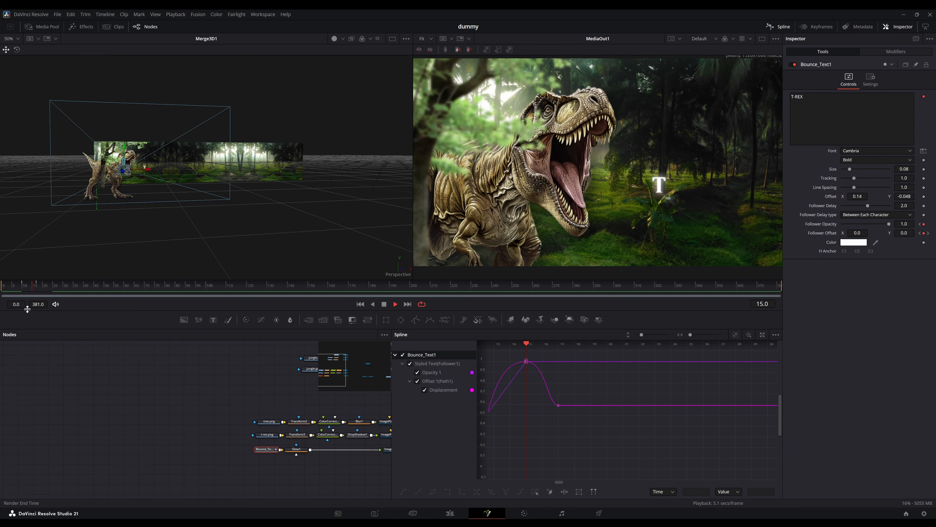
pyautogui.moveTo(21, 285); pyautogui.dragTo(22, 287)
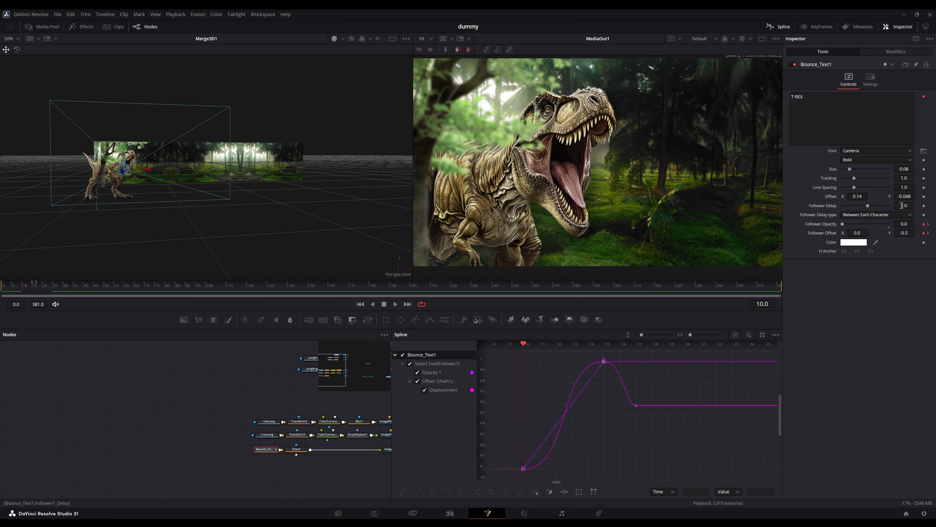
pyautogui.click(9, 286)
pyautogui.press('space')
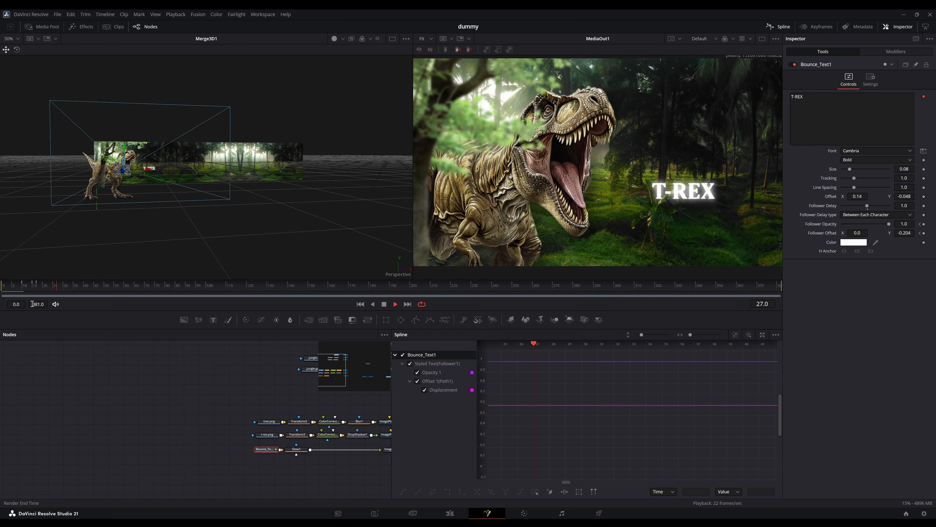
# - Keyframe Camera3D1's X translation at frame 60 and set it to -0.53483 at frame 100
pyautogui.moveTo(352, 404); pyautogui.dragTo(140, 411)
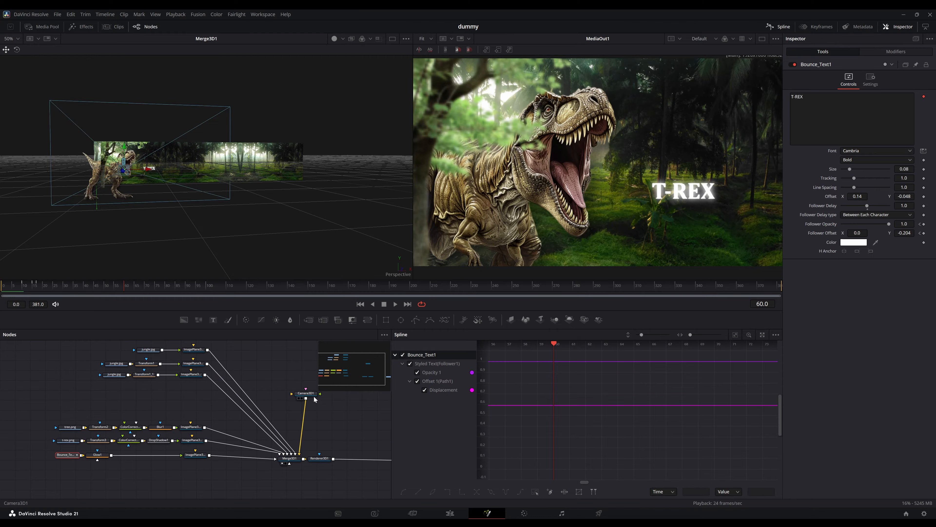
pyautogui.click(294, 392)
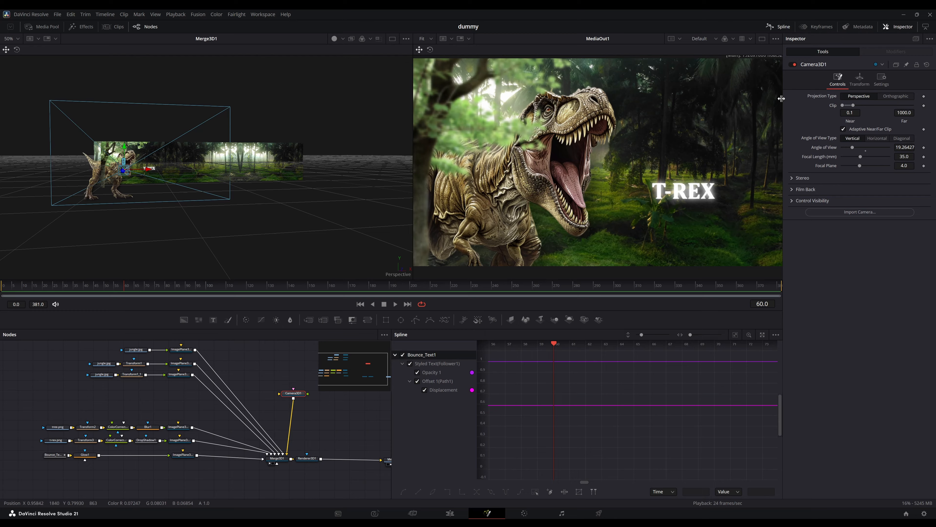
pyautogui.click(860, 77)
pyautogui.click(924, 105)
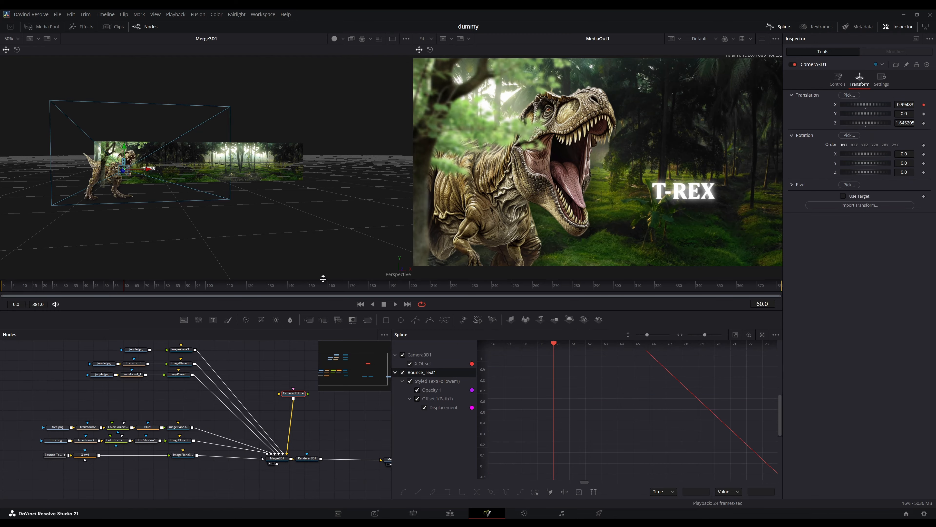
pyautogui.click(227, 286)
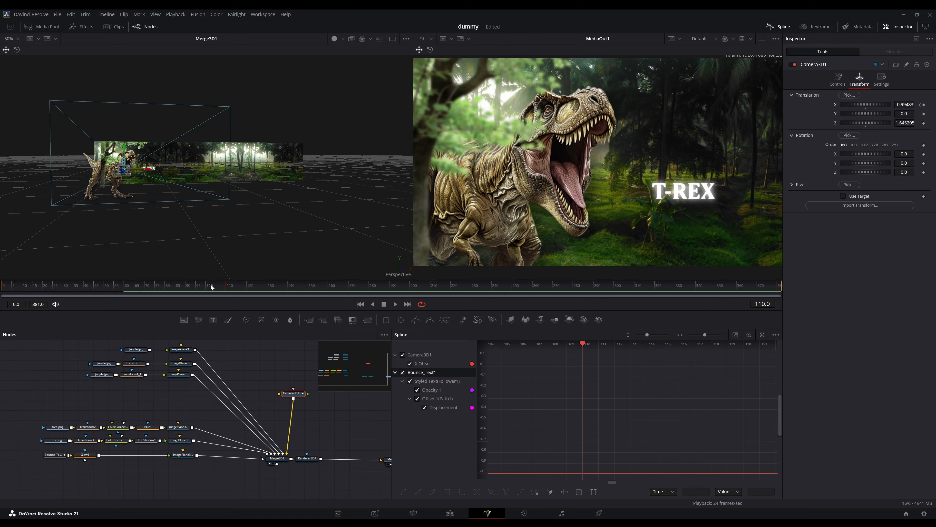
pyautogui.press('Return')
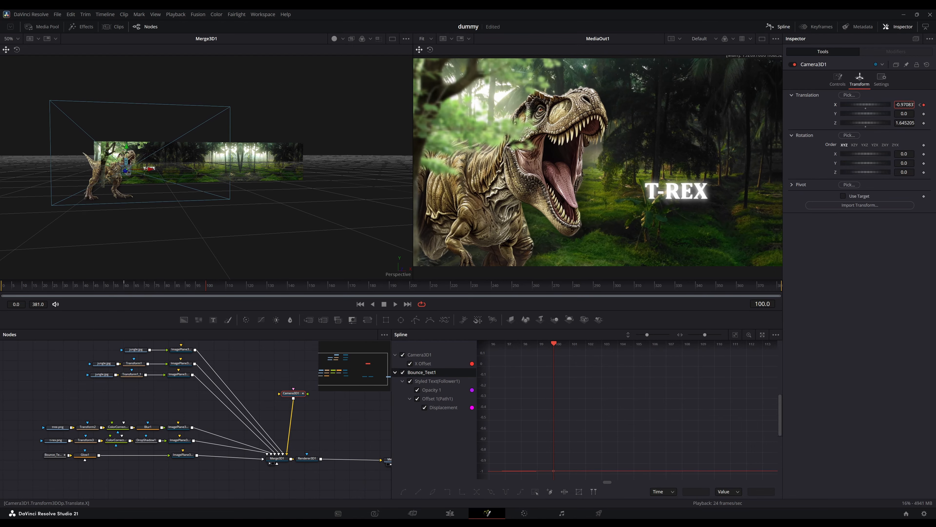
pyautogui.moveTo(904, 104); pyautogui.dragTo(918, 104)
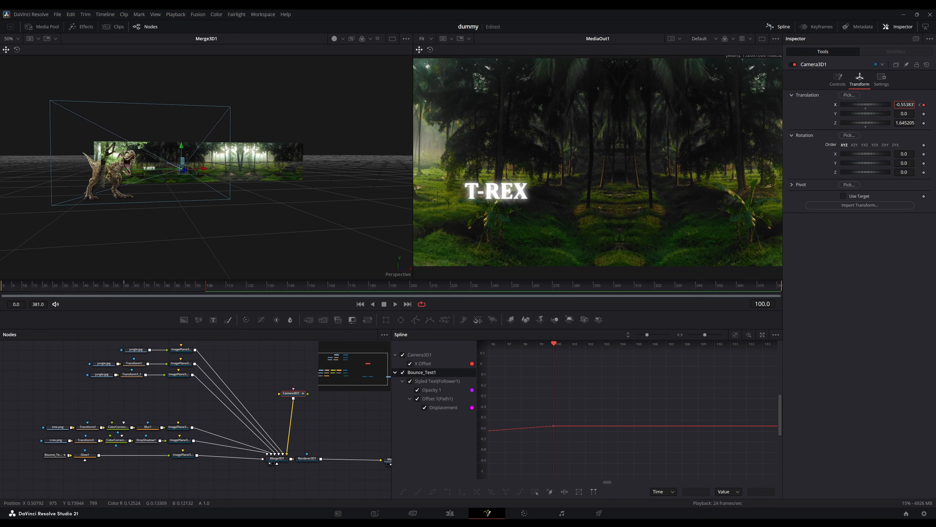
pyautogui.moveTo(901, 104); pyautogui.dragTo(902, 107)
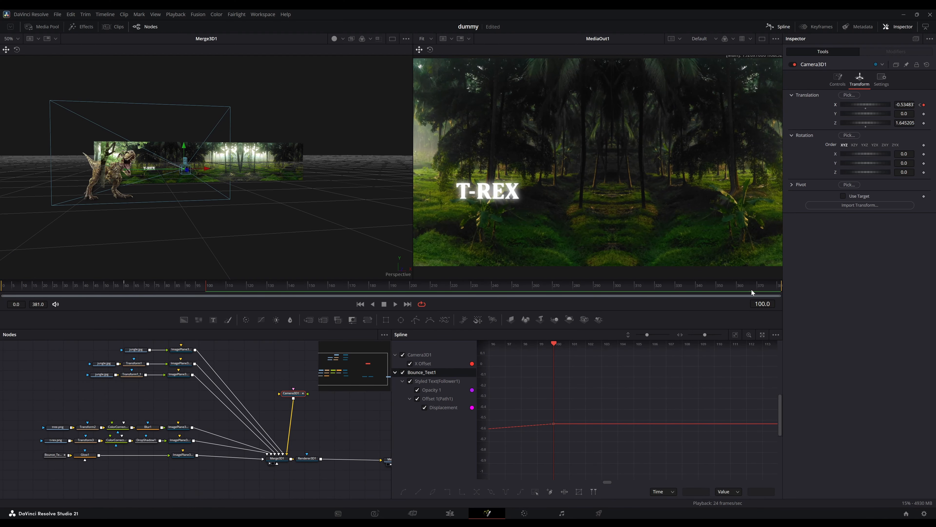
# - Select the camera's X offset keyframes in the Spline editor, and hide the camera curve
pyautogui.hotkey('ctrl', 'a')
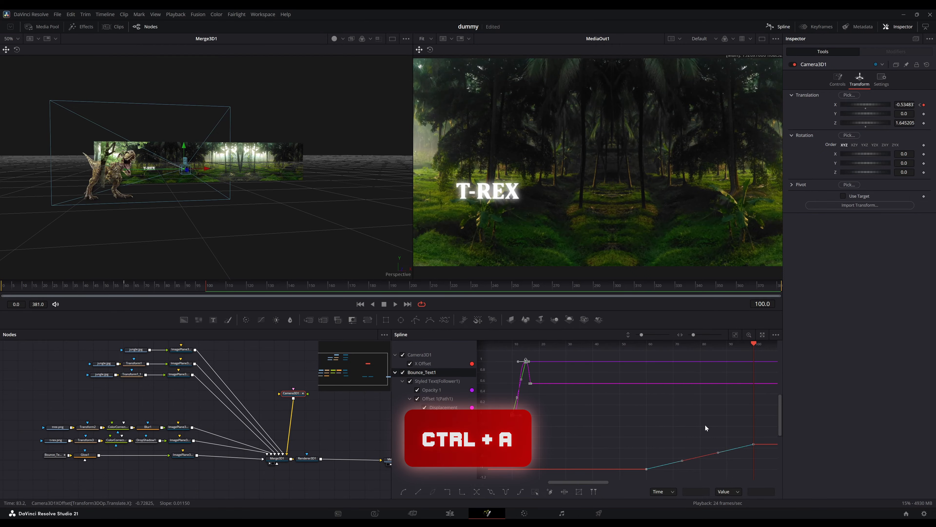
pyautogui.moveTo(617, 407); pyautogui.dragTo(750, 476)
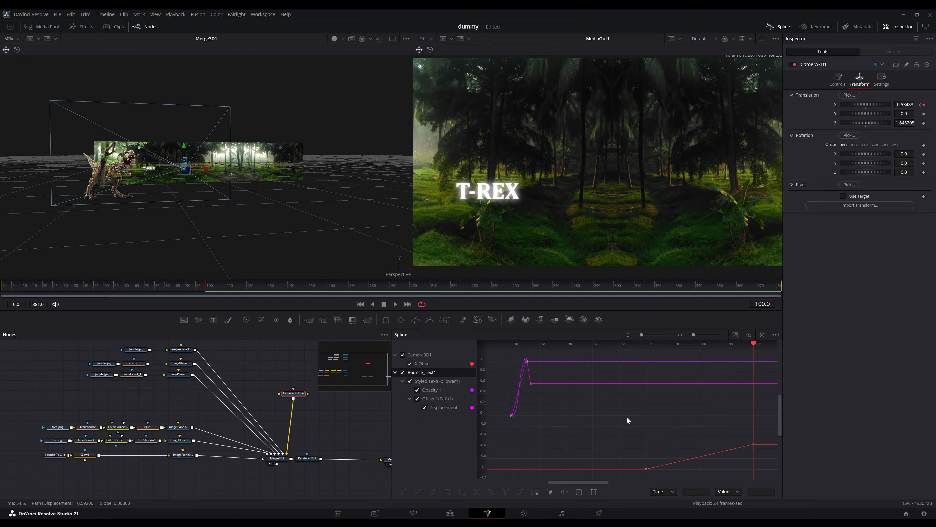
pyautogui.moveTo(627, 420); pyautogui.dragTo(773, 473)
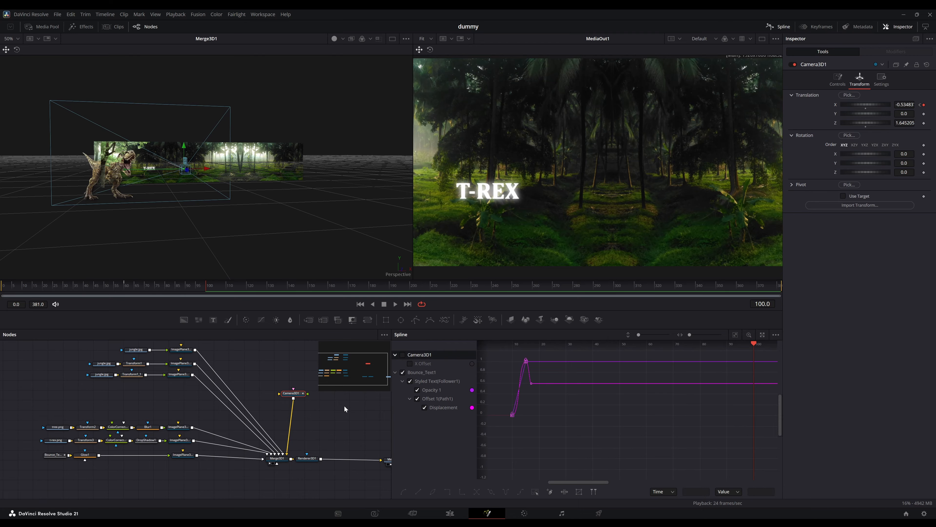
# - Keyframe the bounce text's Path1 Displacement at frame 45 and set it to 1.0 at frame 50
pyautogui.click(64, 458)
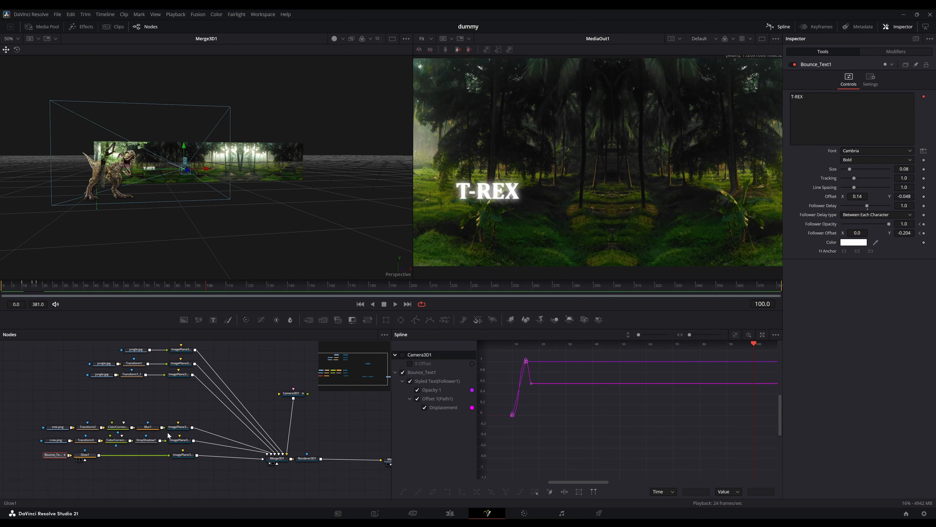
pyautogui.moveTo(199, 285); pyautogui.dragTo(95, 286)
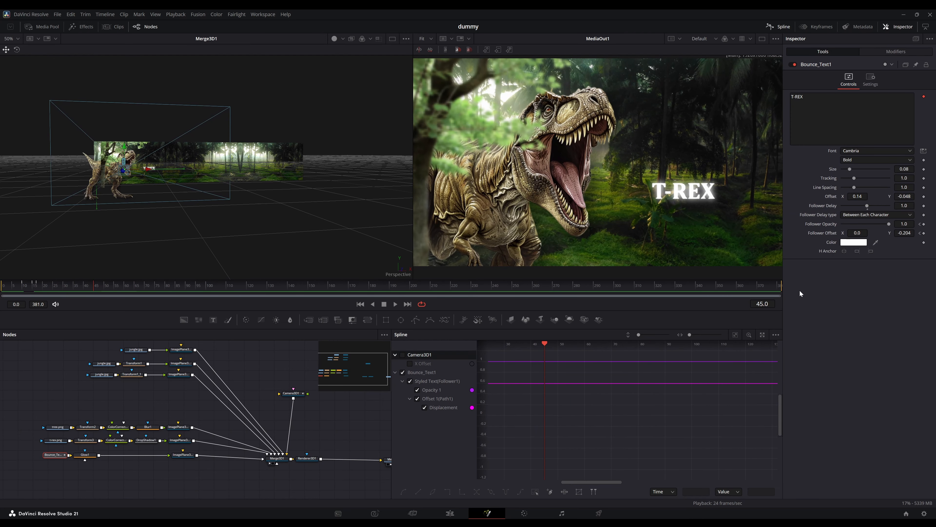
pyautogui.click(888, 52)
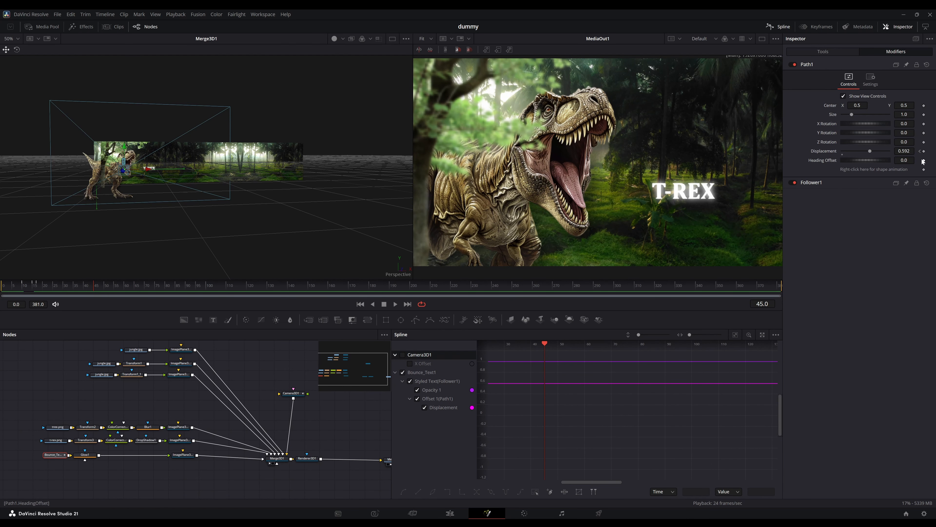
pyautogui.click(924, 151)
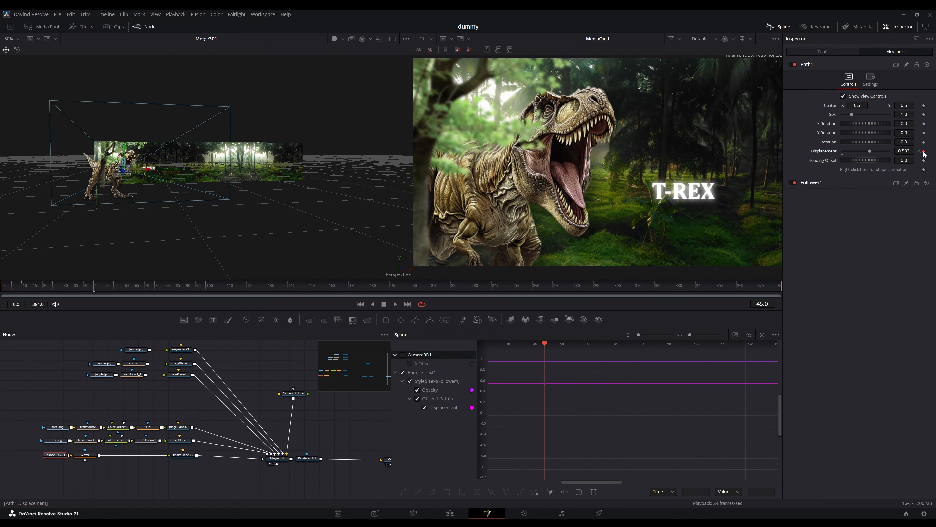
pyautogui.press('Right')
pyautogui.press('Right')
pyautogui.press('Right')
pyautogui.press('Right')
pyautogui.press('Right')
pyautogui.doubleClick(905, 151)
pyautogui.write('1')
pyautogui.press('Return')
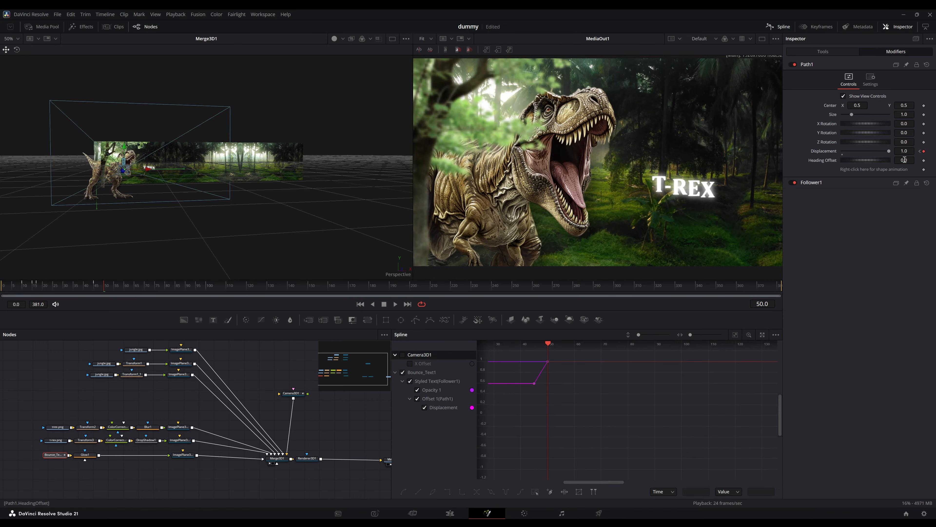
# - Set the bounce text's Path1 Displacement to 0 at frame 60
pyautogui.press('Right')
pyautogui.press('Right')
pyautogui.press('Right')
pyautogui.press('Right')
pyautogui.press('Right')
pyautogui.doubleClick(905, 151)
pyautogui.write('0')
pyautogui.press('Return')
# - Keyframe the bounce text's Follower Opacity at frame 50 and set it to 0 at frame 60
pyautogui.press('Left')
pyautogui.press('Left')
pyautogui.press('Left')
pyautogui.press('Left')
pyautogui.press('Left')
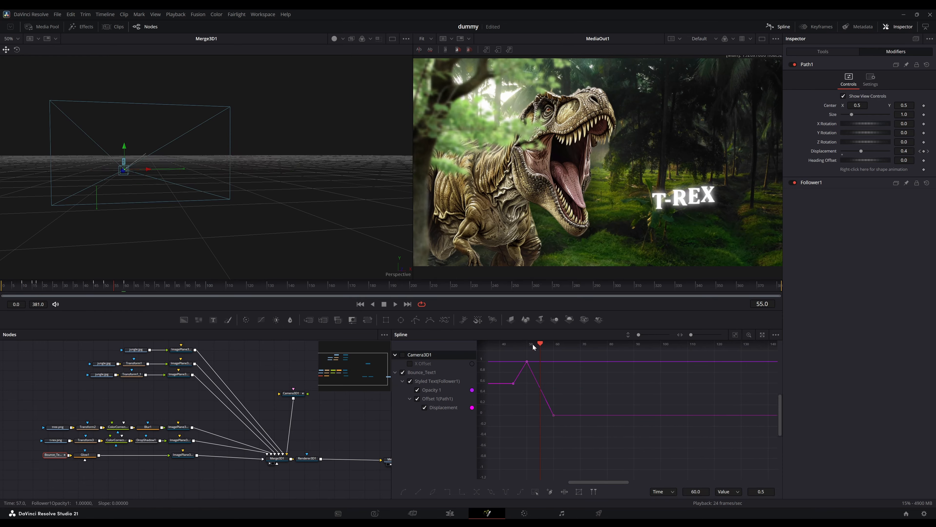
pyautogui.click(835, 54)
pyautogui.press('Right')
pyautogui.press('Right')
pyautogui.press('Right')
pyautogui.press('Right')
pyautogui.press('Right')
pyautogui.press('Right')
pyautogui.press('Right')
pyautogui.press('Right')
pyautogui.press('Right')
pyautogui.press('Right')
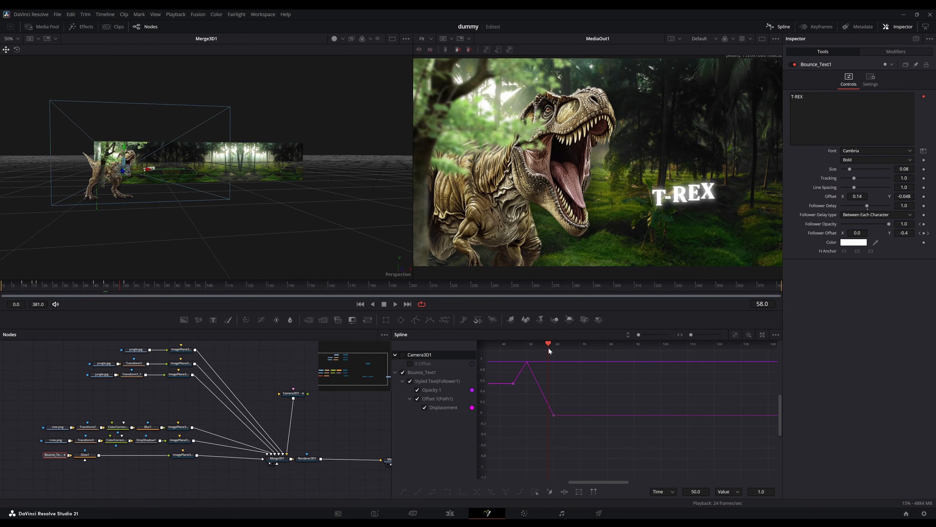
pyautogui.write('0')
pyautogui.press('Return')
# - Hide the text's opacity curve and smooth the exit keyframes of its displacement curve
pyautogui.hscroll(-5, 564, 343)
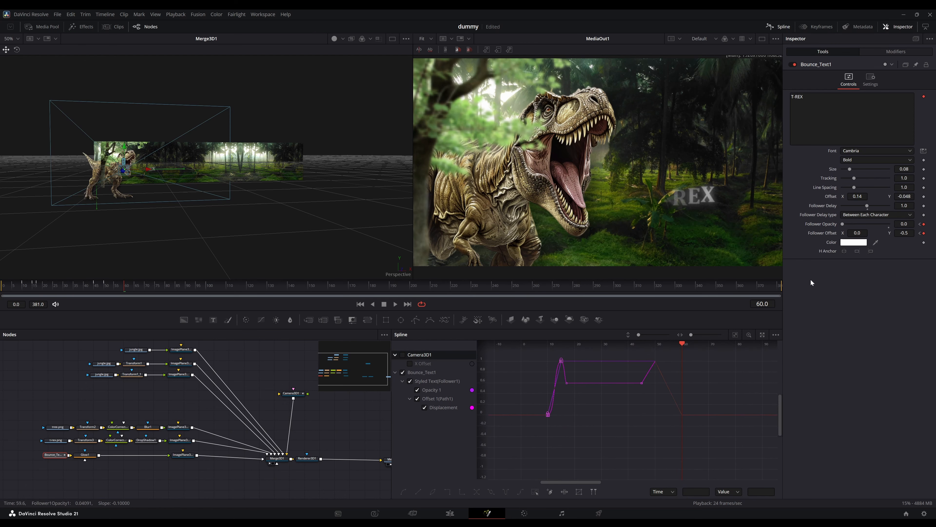
pyautogui.click(424, 399)
pyautogui.moveTo(617, 352); pyautogui.dragTo(704, 423)
pyautogui.hotkey('shift', 's')
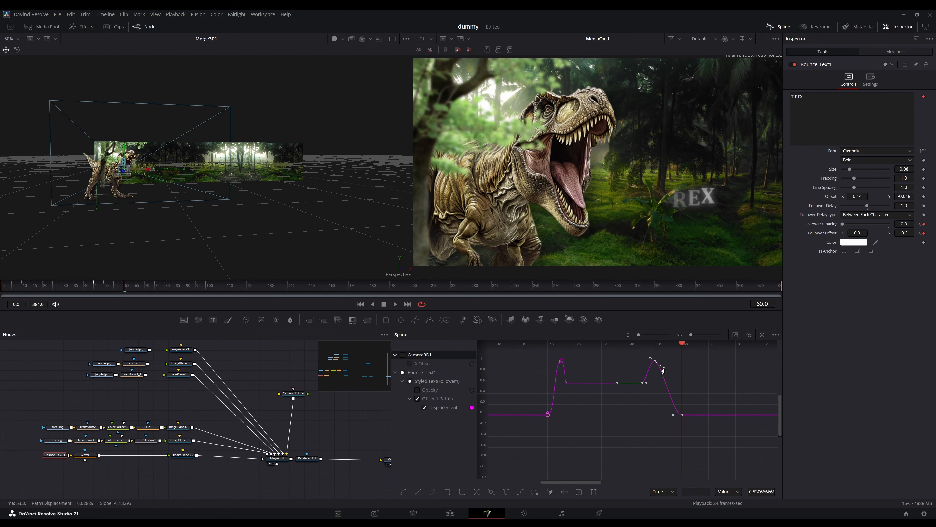
# - Move the displacement curve's first exit keyframe to frame 50 and its exit peak to frame 55, and play the animation
pyautogui.click(657, 344)
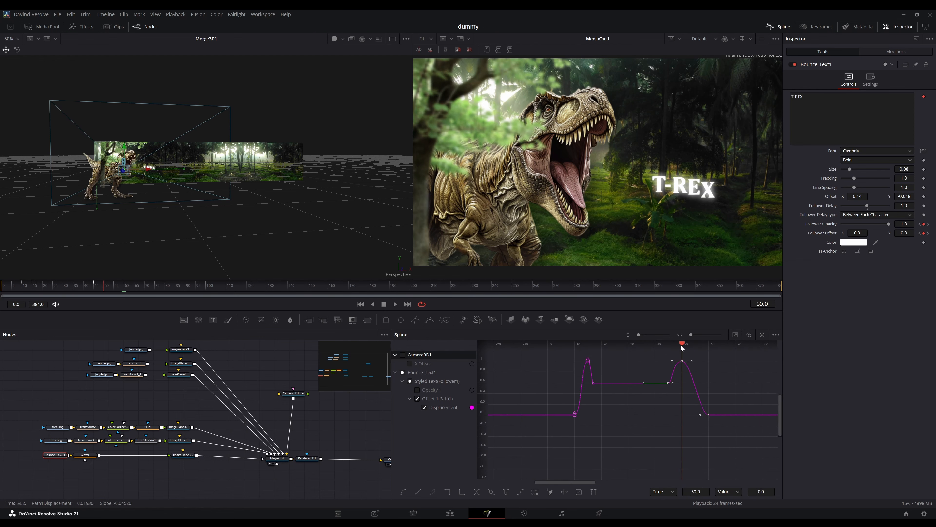
pyautogui.scroll(2, 680, 369)
pyautogui.moveTo(673, 374); pyautogui.dragTo(700, 373)
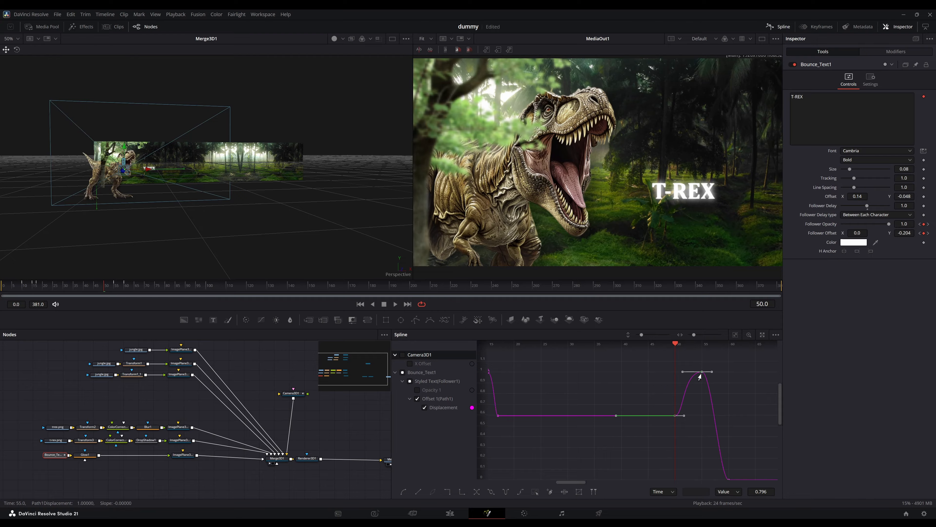
pyautogui.click(675, 416)
pyautogui.moveTo(637, 383); pyautogui.dragTo(660, 380)
pyautogui.scroll(-2, 660, 380)
pyautogui.click(660, 381)
pyautogui.click(3, 285)
pyautogui.press('space')
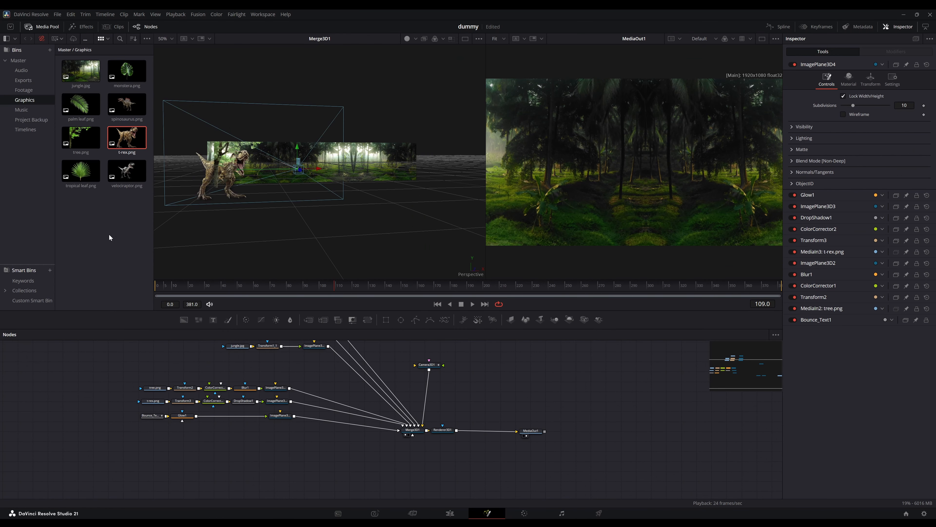
# - Bring velociraptor.png into the 3D scene on an image plane merged in Merge3D1 and place it in front of the camera
pyautogui.moveTo(126, 170); pyautogui.dragTo(407, 433)
pyautogui.click(510, 319)
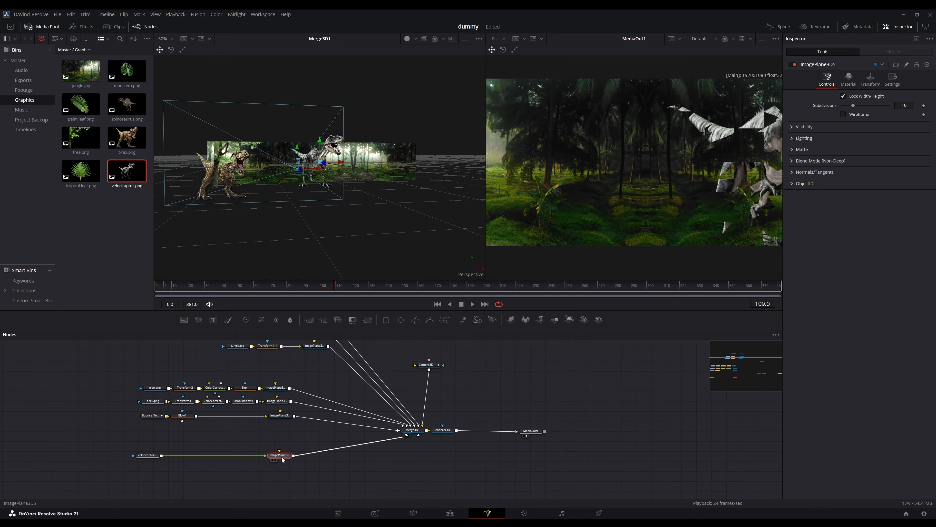
pyautogui.moveTo(325, 200)
pyautogui.mouseDown()
pyautogui.moveTo(329, 183)
pyautogui.moveTo(327, 213)
pyautogui.moveTo(320, 174)
pyautogui.moveTo(347, 186)
pyautogui.moveTo(318, 185)
pyautogui.mouseUp()
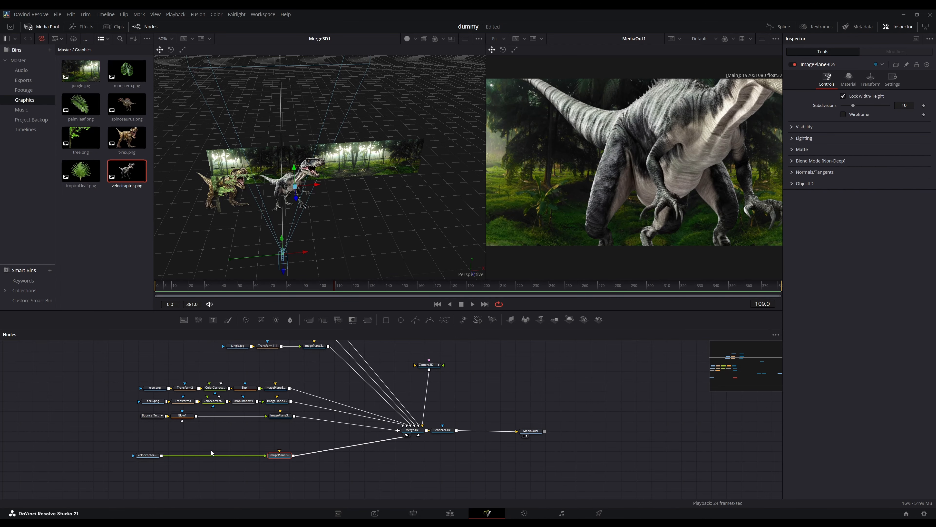
# - Add a Transform to the velociraptor, flip it horizontally, and set its size to 0.516 and center to 0.456, 0.437
pyautogui.click(162, 457)
pyautogui.hotkey('shift', 'space')
pyautogui.press('Escape')
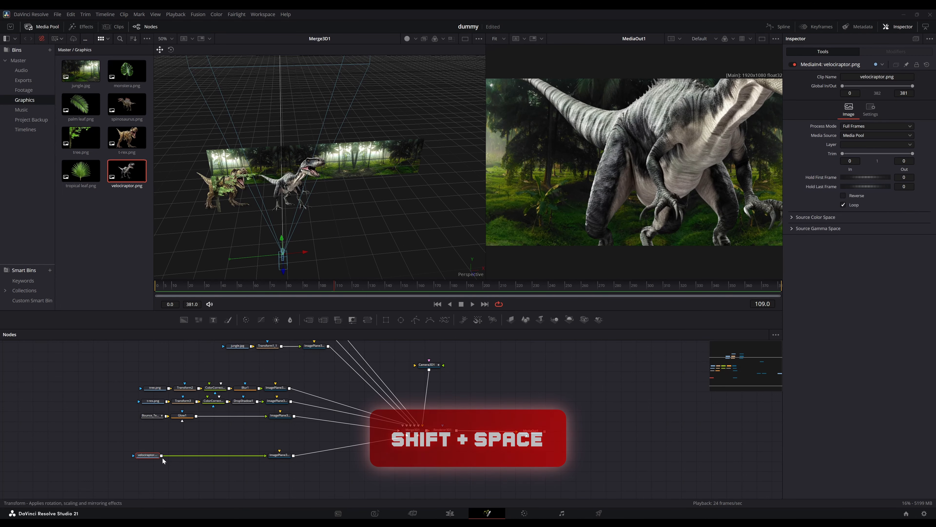
pyautogui.moveTo(904, 132); pyautogui.dragTo(846, 104)
pyautogui.click(844, 159)
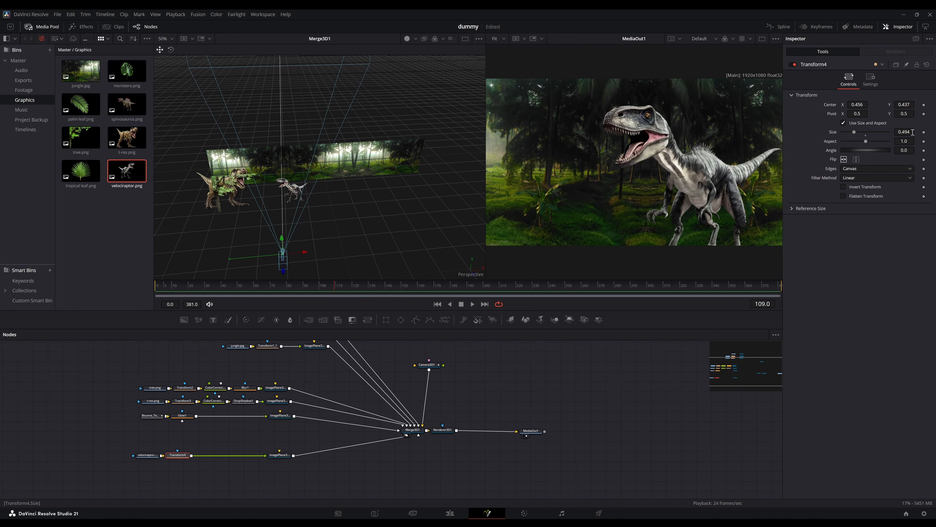
pyautogui.moveTo(913, 132); pyautogui.dragTo(910, 132)
pyautogui.click(41, 27)
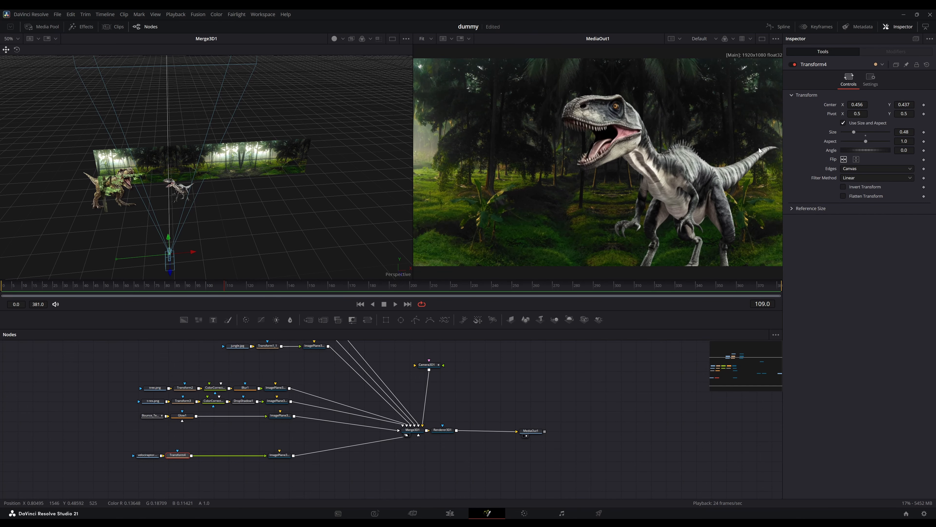
# - Add a Drop Shadow after the velociraptor's Transform with strength 0.189, angle 54, distance 0.0157 and blur 0.268
pyautogui.moveTo(180, 458); pyautogui.dragTo(186, 458)
pyautogui.hotkey('shift', 'space')
pyautogui.write('drop')
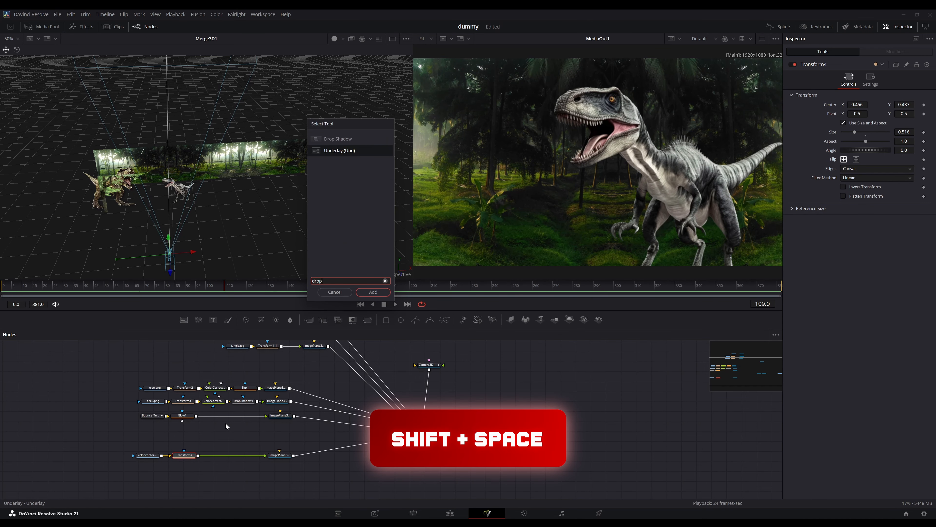
pyautogui.press('Return')
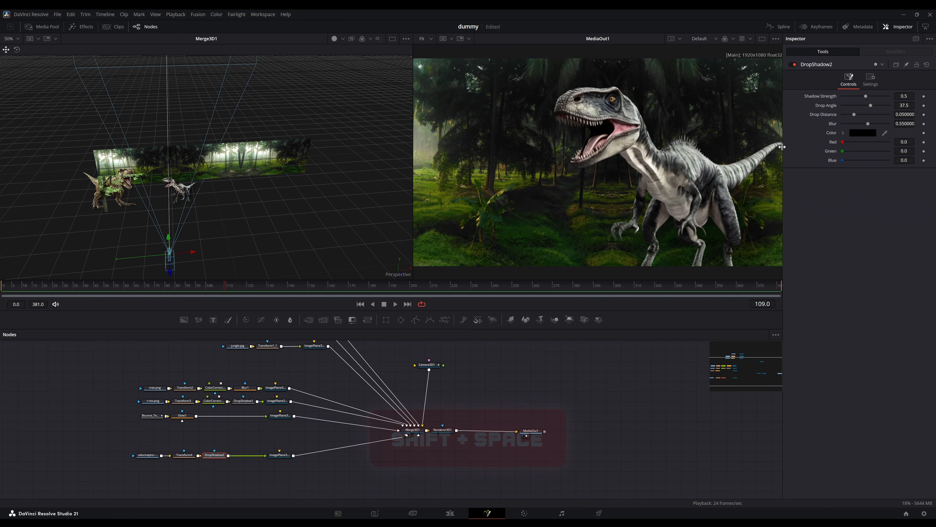
pyautogui.moveTo(871, 106); pyautogui.dragTo(846, 115)
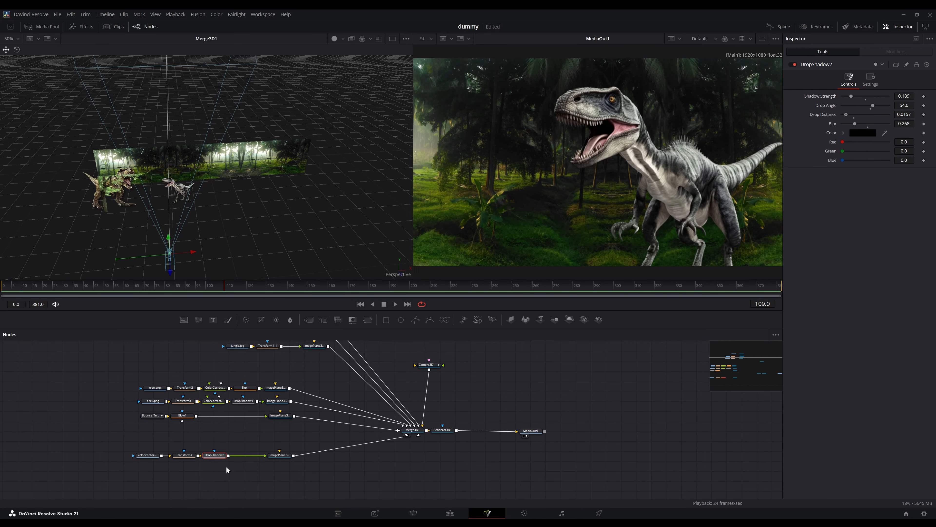
pyautogui.click(185, 475)
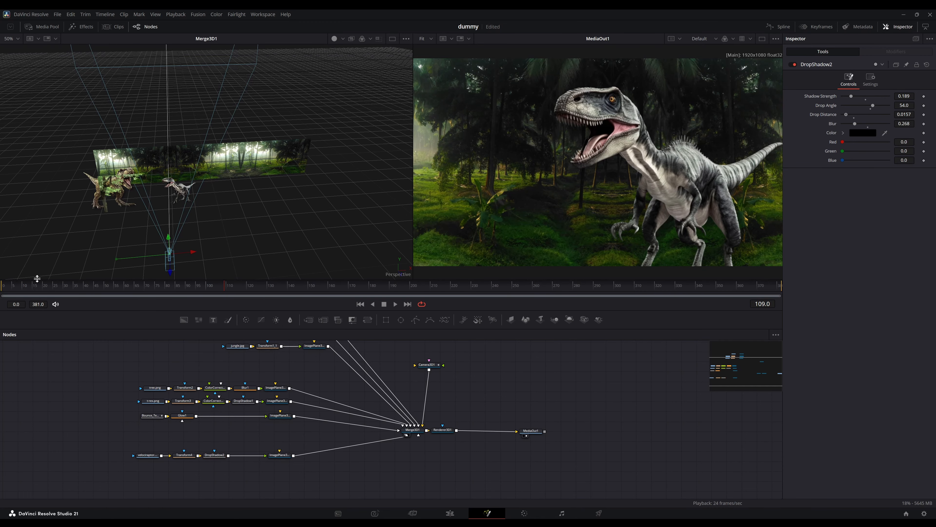
# - Add palm leaf.png on an image plane, connect it to Merge3D1, and position the leaf behind the velociraptor
pyautogui.click(41, 26)
pyautogui.moveTo(81, 104); pyautogui.dragTo(145, 472)
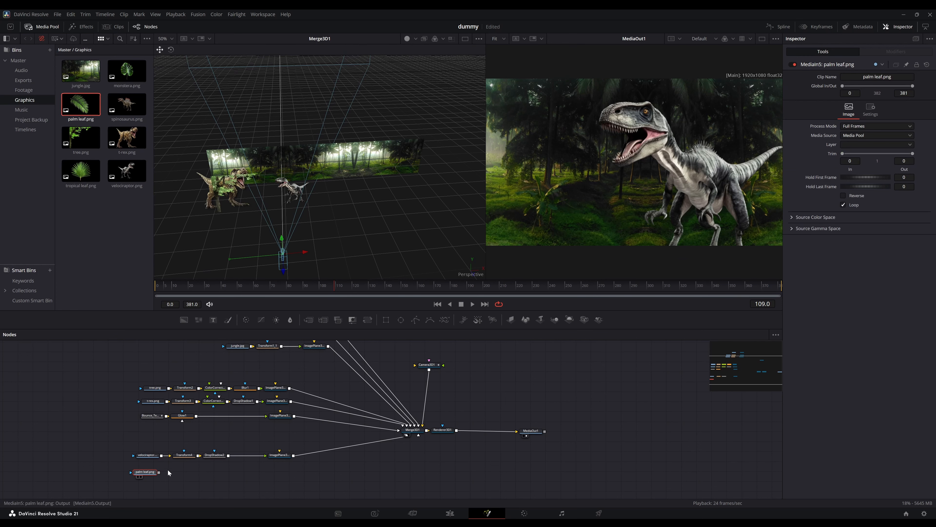
pyautogui.click(511, 319)
pyautogui.moveTo(221, 476); pyautogui.dragTo(407, 435)
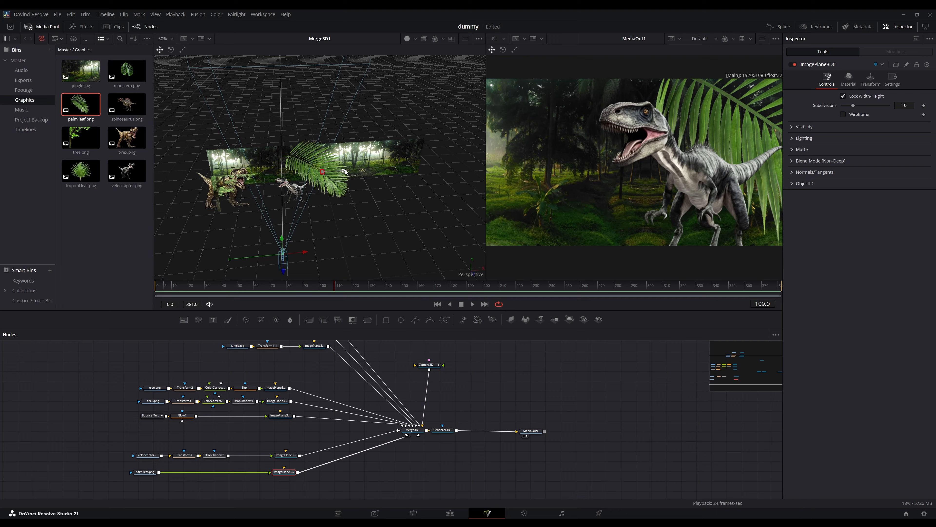
pyautogui.moveTo(345, 171); pyautogui.dragTo(374, 159)
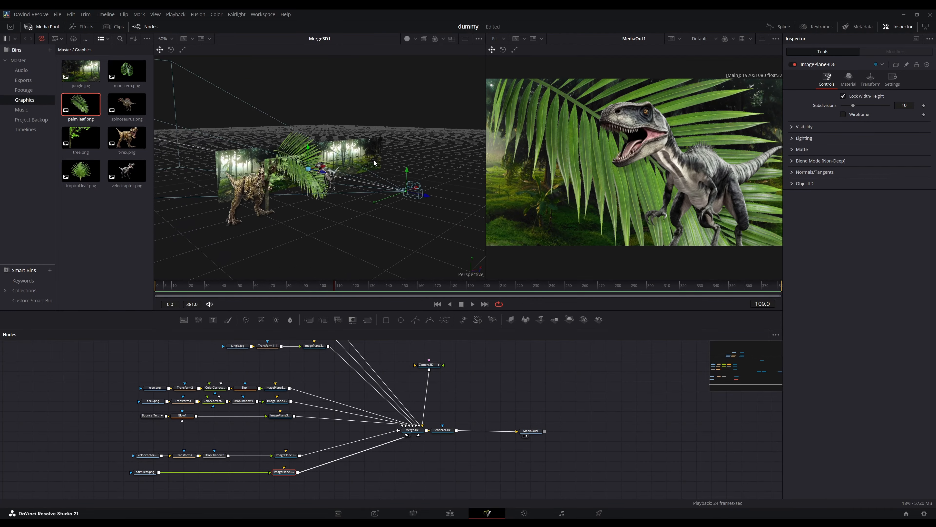
# - Add a Transform to the palm leaf with size 0.53, angle 279.1 and center 0.558, 0.597
pyautogui.click(148, 472)
pyautogui.hotkey('shift', 'space')
pyautogui.press('Return')
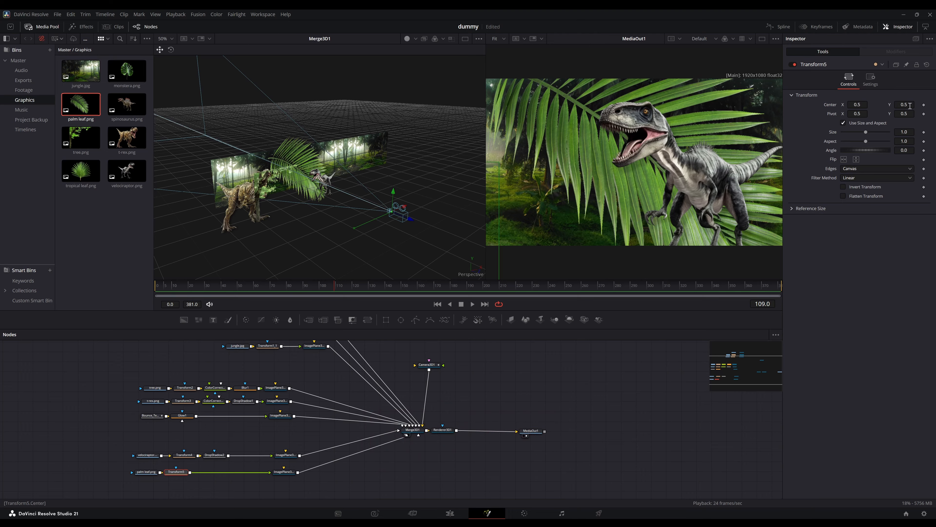
pyautogui.moveTo(909, 134)
pyautogui.mouseDown()
pyautogui.moveTo(873, 135)
pyautogui.moveTo(878, 150)
pyautogui.moveTo(912, 150)
pyautogui.mouseUp()
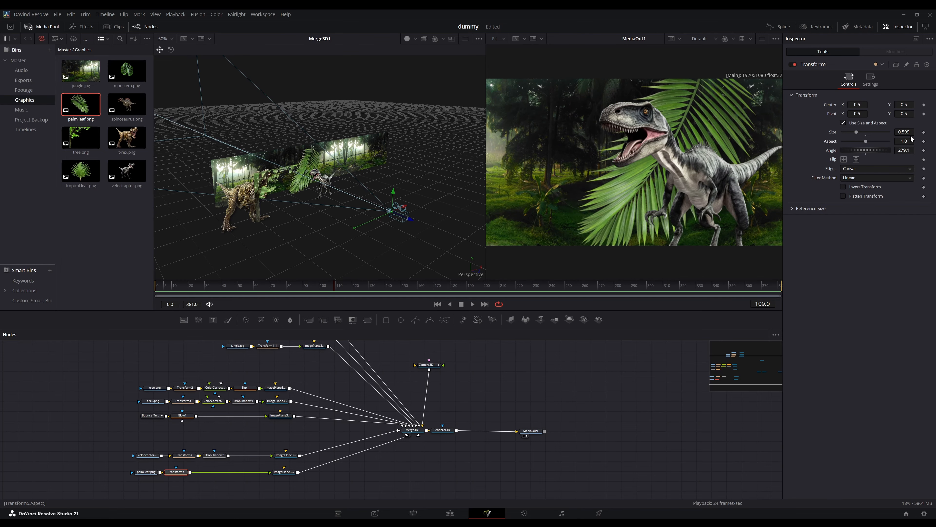
pyautogui.scroll(-7, 905, 131)
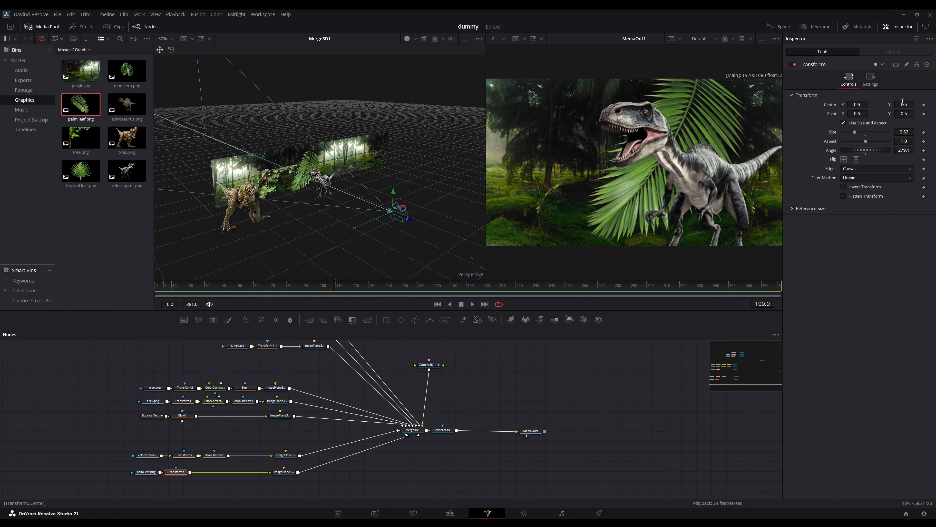
pyautogui.scroll(10, 903, 105)
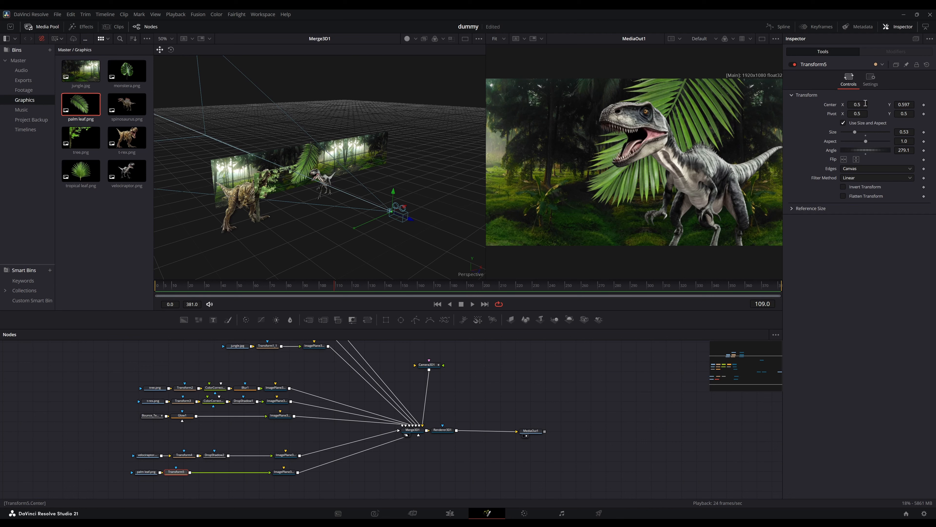
pyautogui.scroll(6, 857, 105)
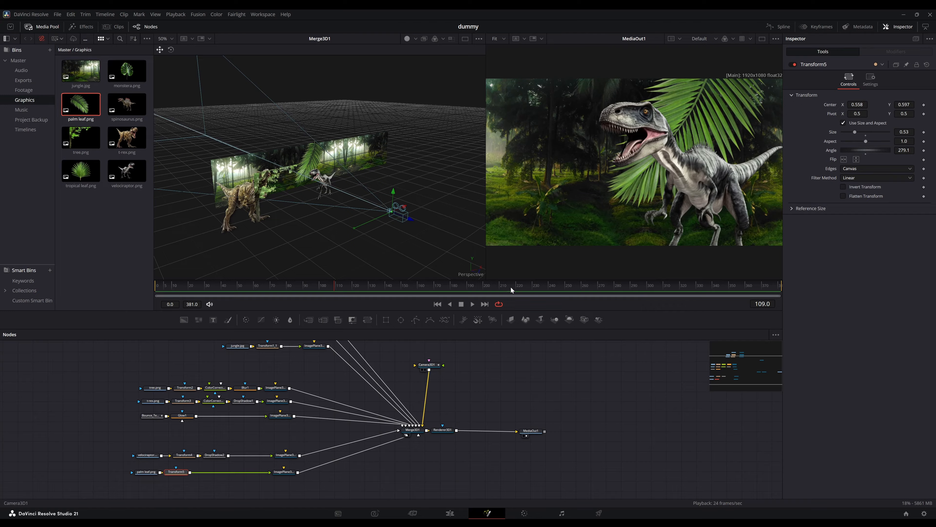
# - Add a Color Corrector after the palm leaf's Transform and lower the saturation to 0.81
pyautogui.hotkey('shift', 'space')
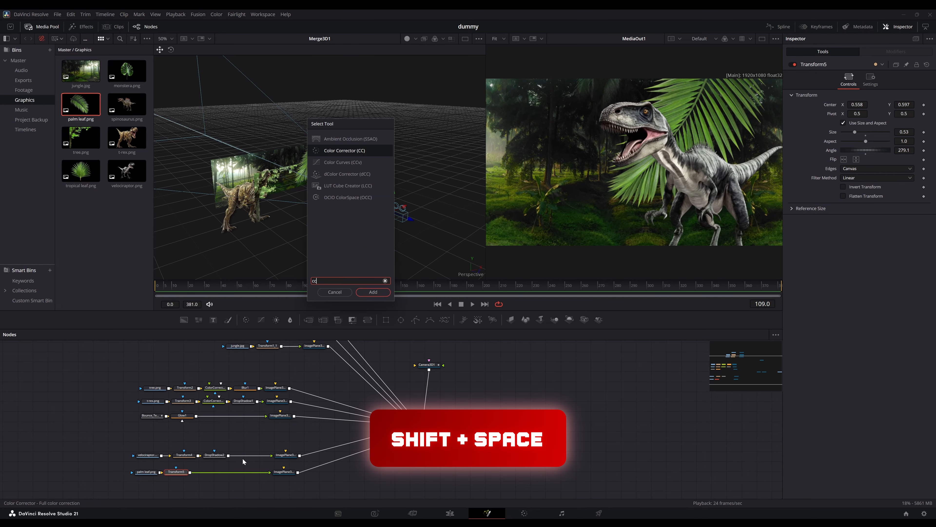
pyautogui.press('Return')
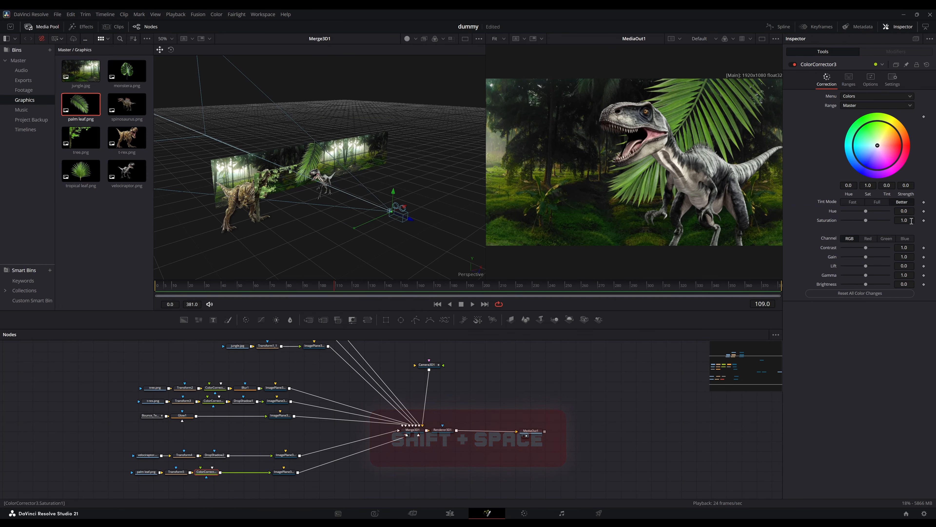
pyautogui.moveTo(904, 220); pyautogui.dragTo(899, 220)
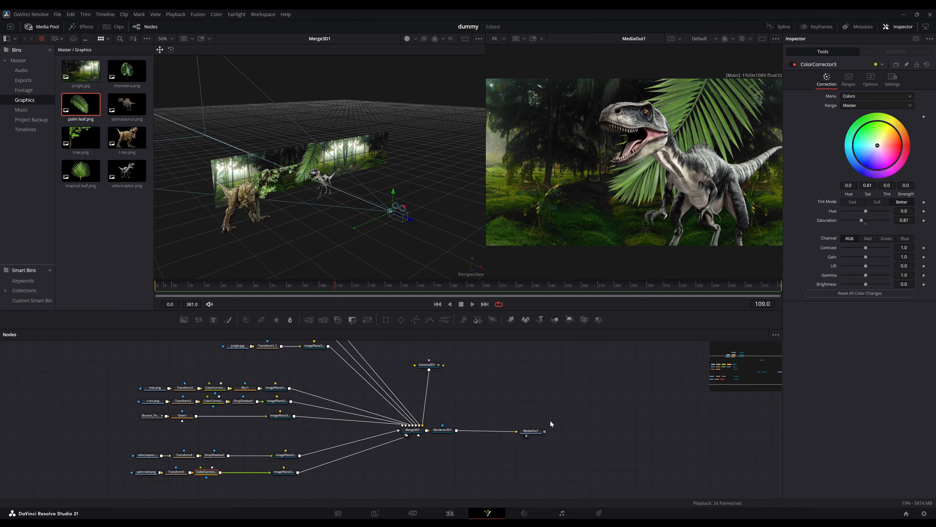
# - Duplicate the palm leaf node chain into Merge3D1 and replace the copy's source image with monstera.png
pyautogui.moveTo(111, 466); pyautogui.dragTo(412, 430)
pyautogui.hotkey('ctrl', 'c')
pyautogui.hotkey('ctrl', 'v')
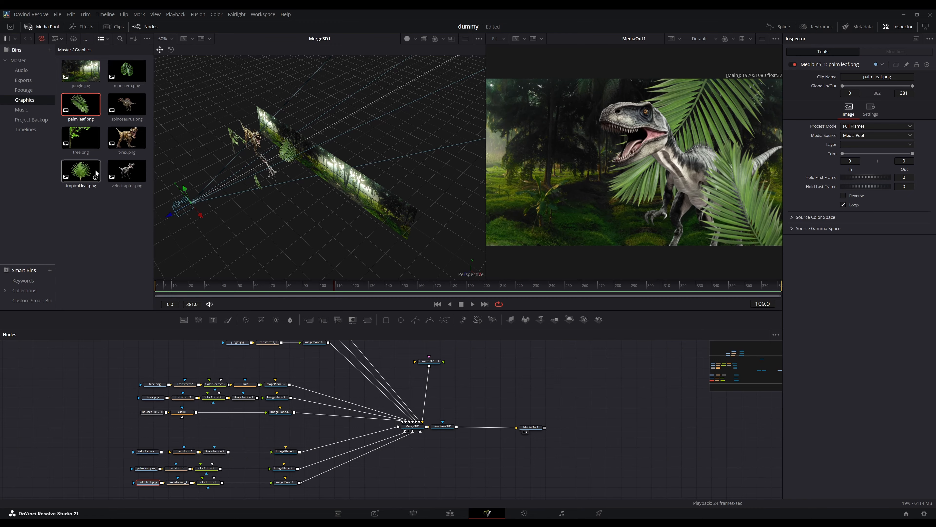
pyautogui.press('Delete')
pyautogui.moveTo(127, 71); pyautogui.dragTo(146, 482)
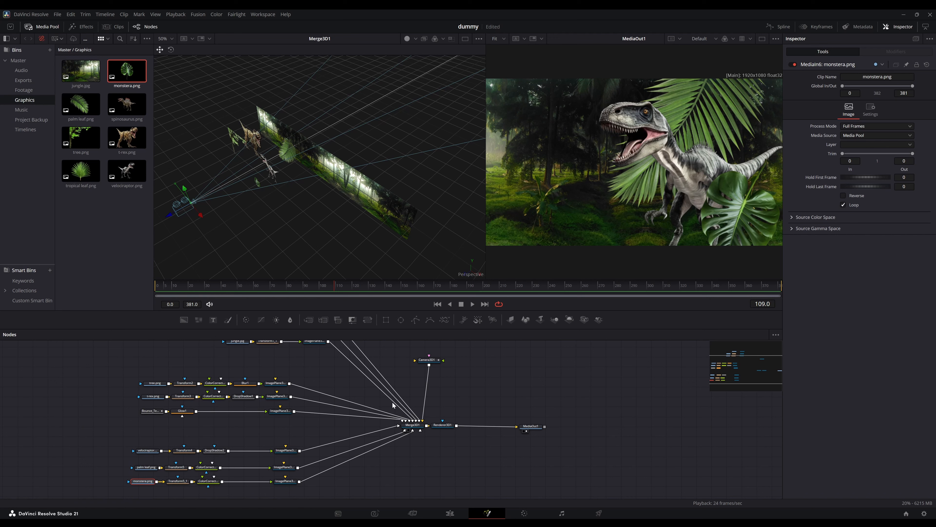
# - Flip the monstera leaf vertically in its Transform and set angle 576.7, size 0.349 and center Y 0.376
pyautogui.click(172, 481)
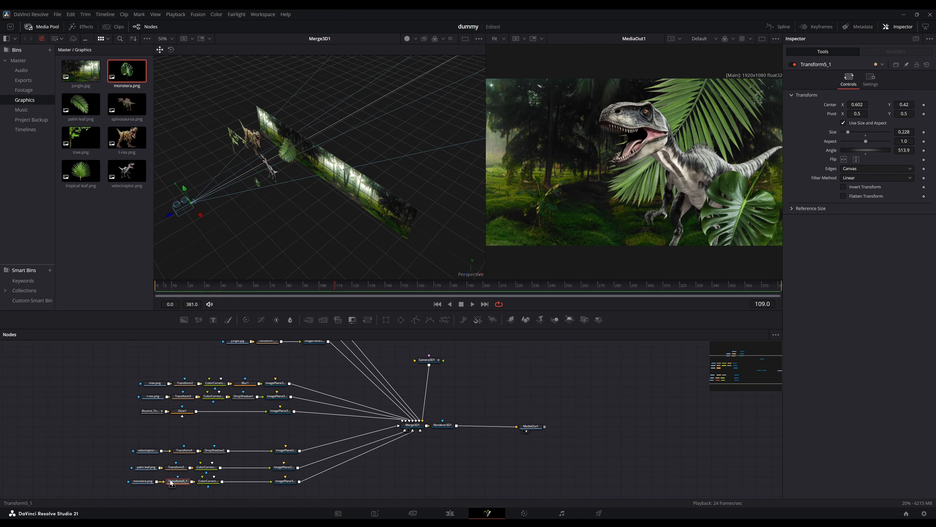
pyautogui.click(855, 160)
pyautogui.moveTo(864, 150); pyautogui.dragTo(919, 132)
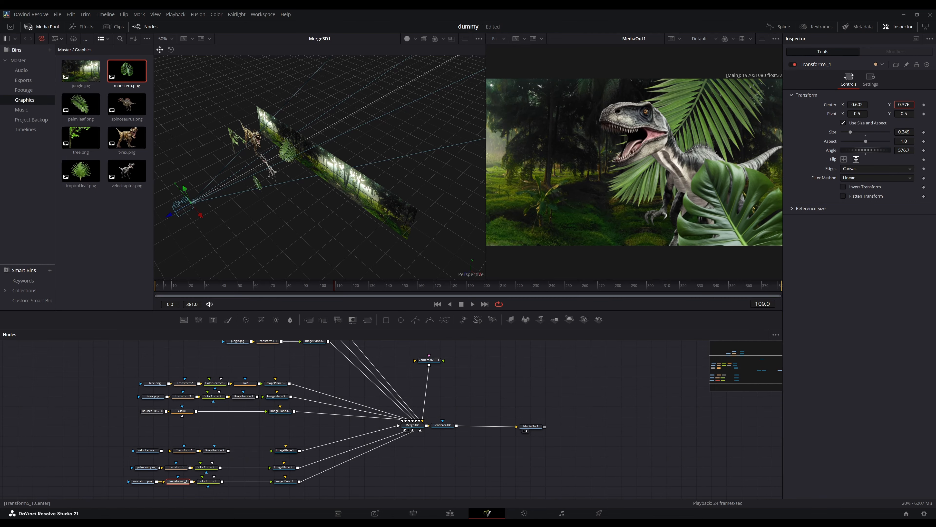
# - Add a Drop Shadow after the monstera's Color Corrector with angle -106.9, distance 0.0018 and blur 0.496
pyautogui.click(205, 480)
pyautogui.hotkey('shift', 'space')
pyautogui.write('drop')
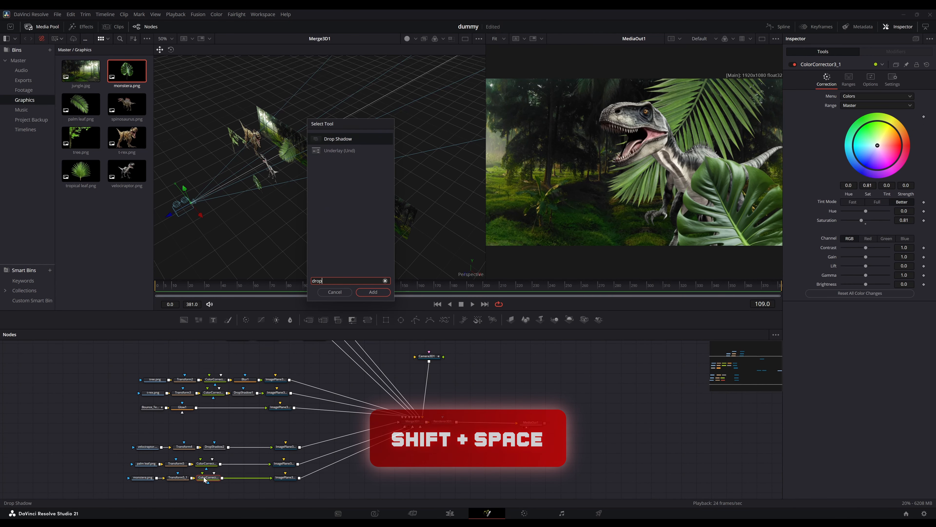
pyautogui.press('Return')
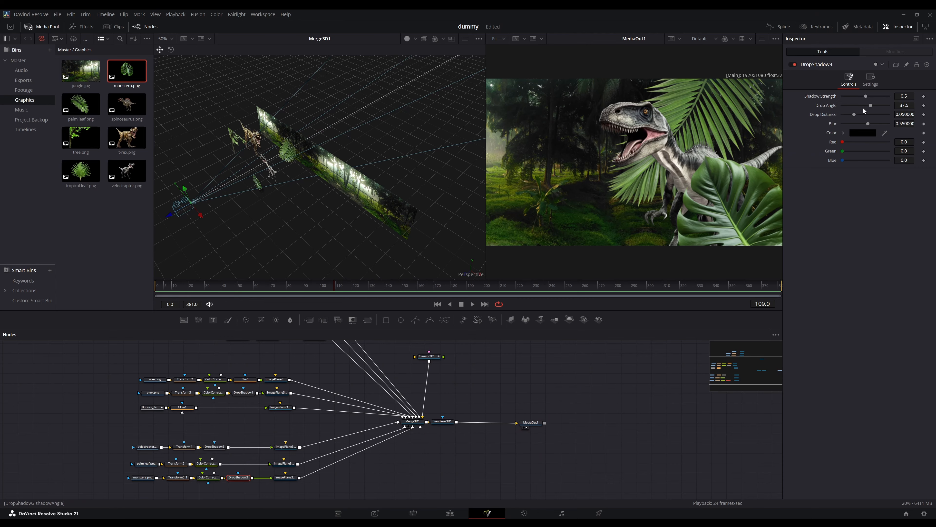
pyautogui.moveTo(868, 123); pyautogui.dragTo(852, 106)
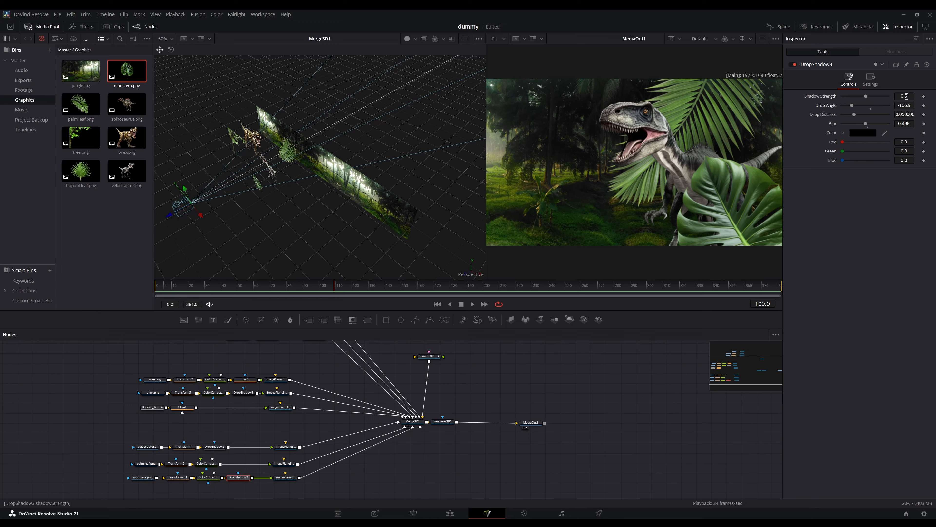
pyautogui.moveTo(905, 117); pyautogui.dragTo(781, 125)
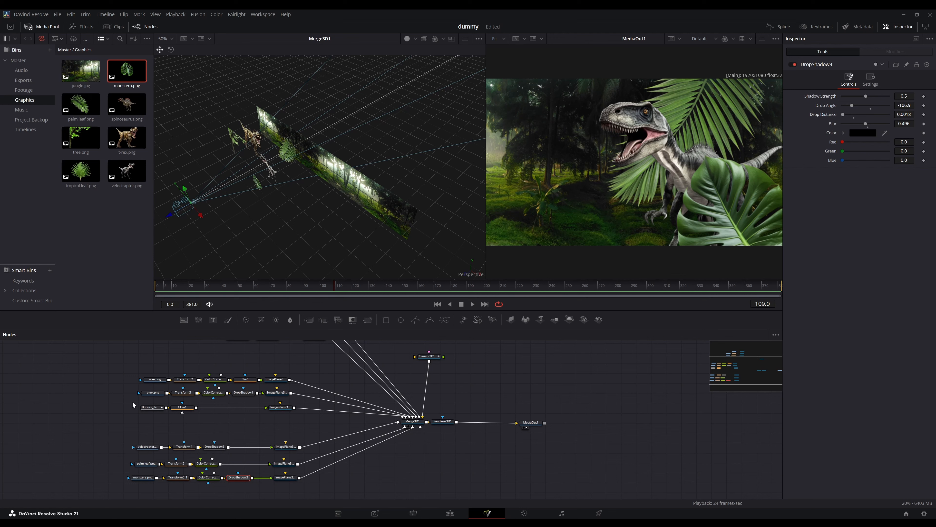
# - Duplicate the T-REX bounce text, glow and image plane nodes, connect the copy to Merge3D1, and line it up below the monstera chain
pyautogui.moveTo(133, 405); pyautogui.dragTo(288, 420)
pyautogui.hotkey('ctrl', 'c')
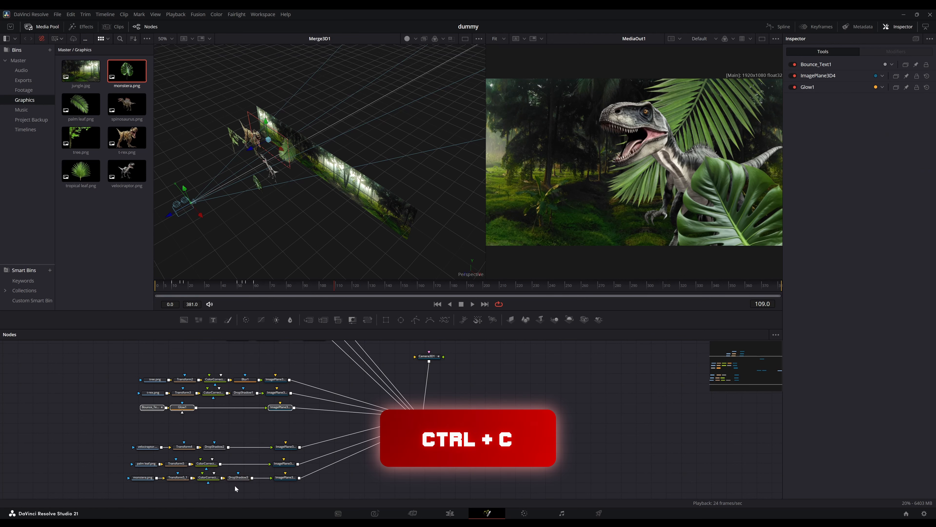
pyautogui.hotkey('ctrl', 'v')
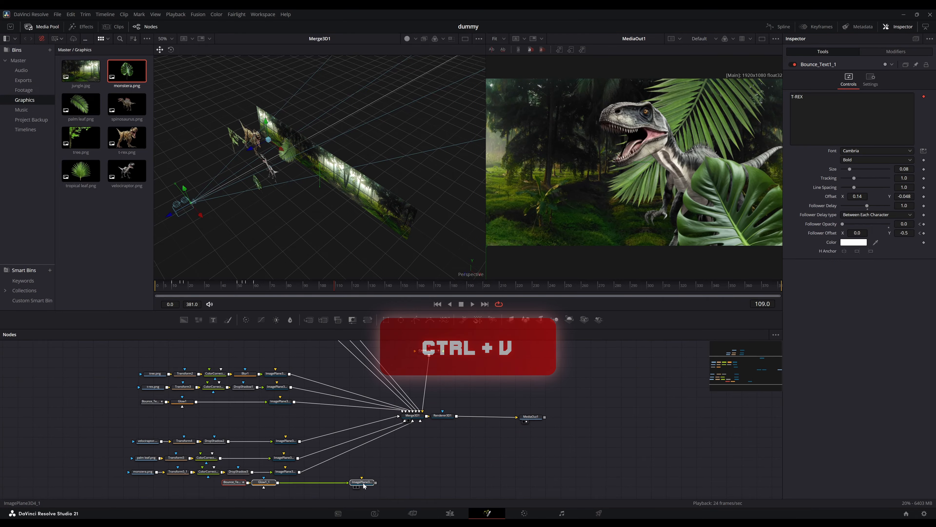
pyautogui.moveTo(376, 482); pyautogui.dragTo(342, 484)
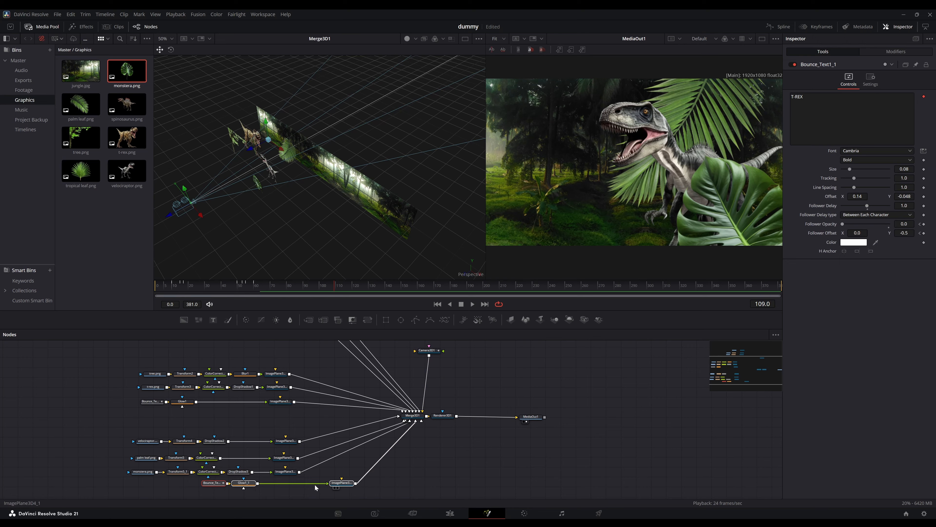
pyautogui.moveTo(243, 483); pyautogui.dragTo(184, 486)
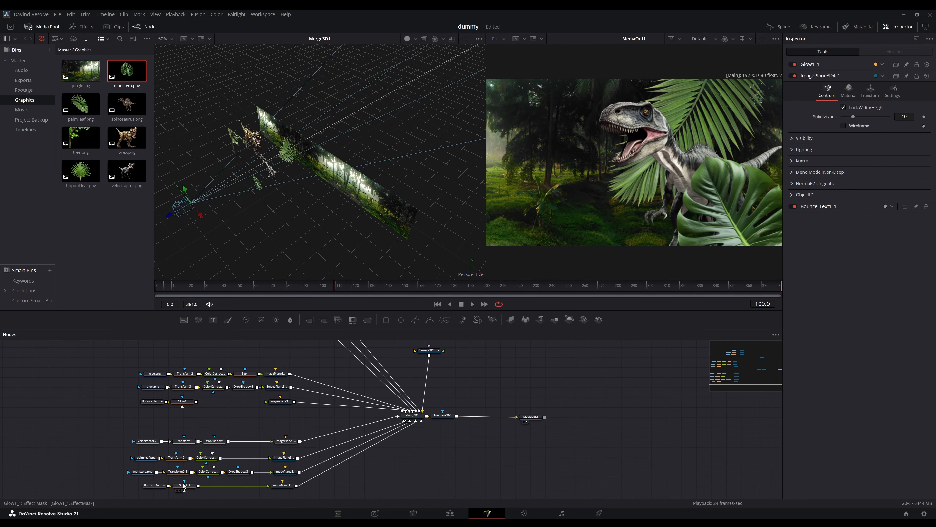
# - Shift all keyframes of the duplicated bounce title in the Spline editor so its animation starts at about frame 101
pyautogui.click(152, 485)
pyautogui.click(779, 27)
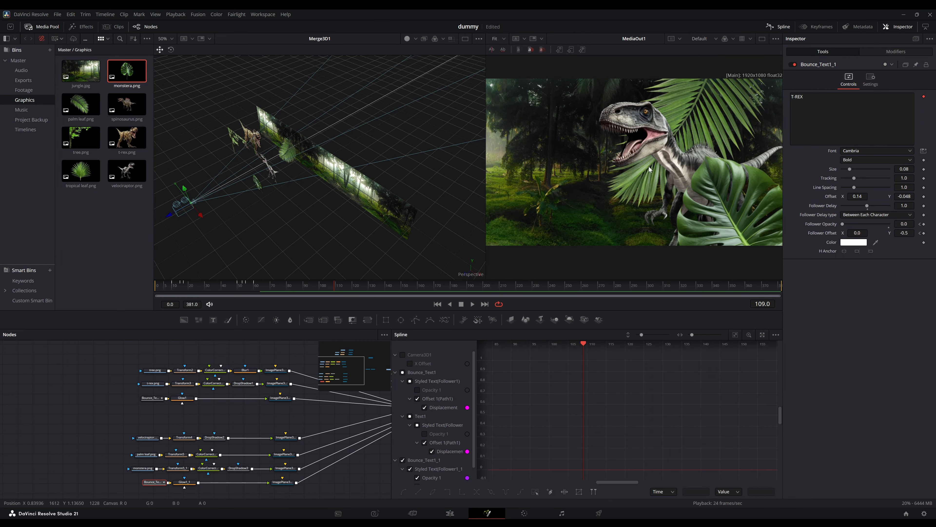
pyautogui.click(402, 372)
pyautogui.hotkey('ctrl', 'a')
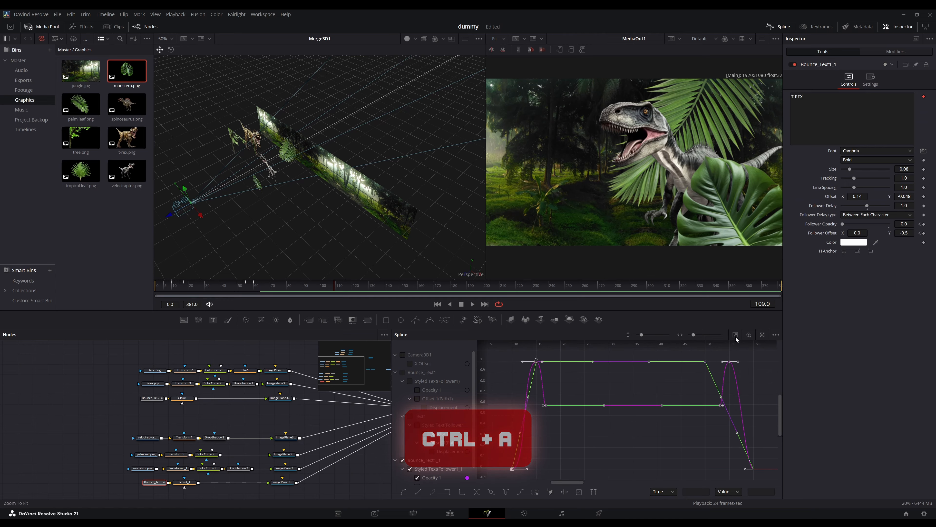
pyautogui.scroll(-5, 492, 421)
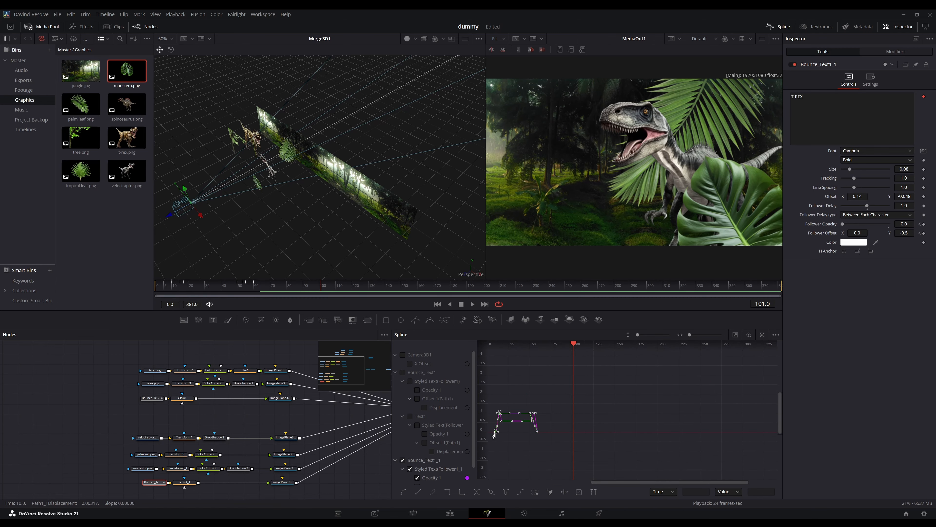
pyautogui.moveTo(504, 437); pyautogui.dragTo(571, 437)
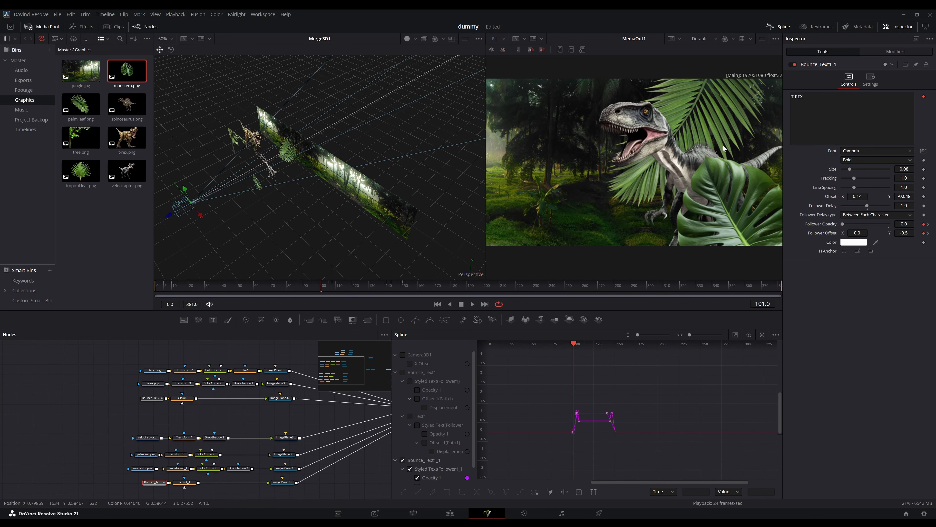
pyautogui.click(779, 27)
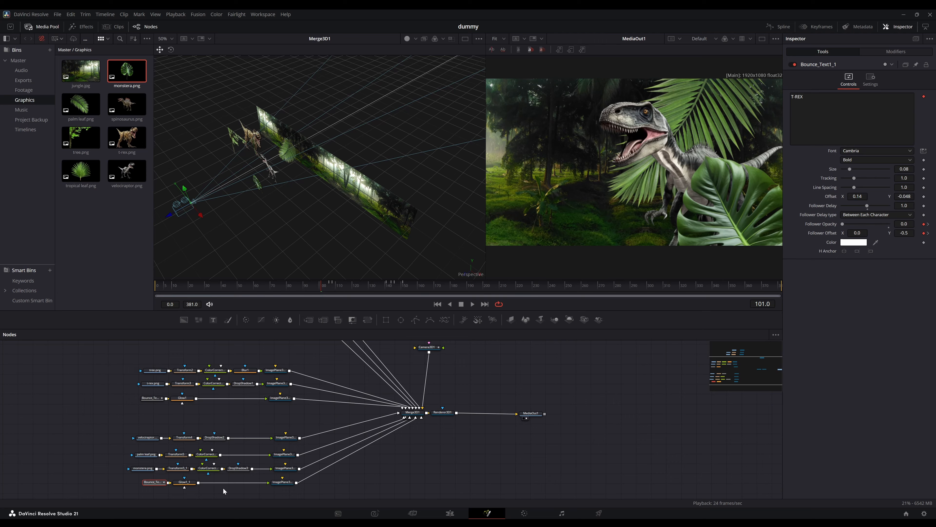
# - Replace the duplicated bounce title's text with VELOCIRAPTOR
pyautogui.click(854, 105)
pyautogui.hotkey('ctrl', 'a')
pyautogui.write('VELO')
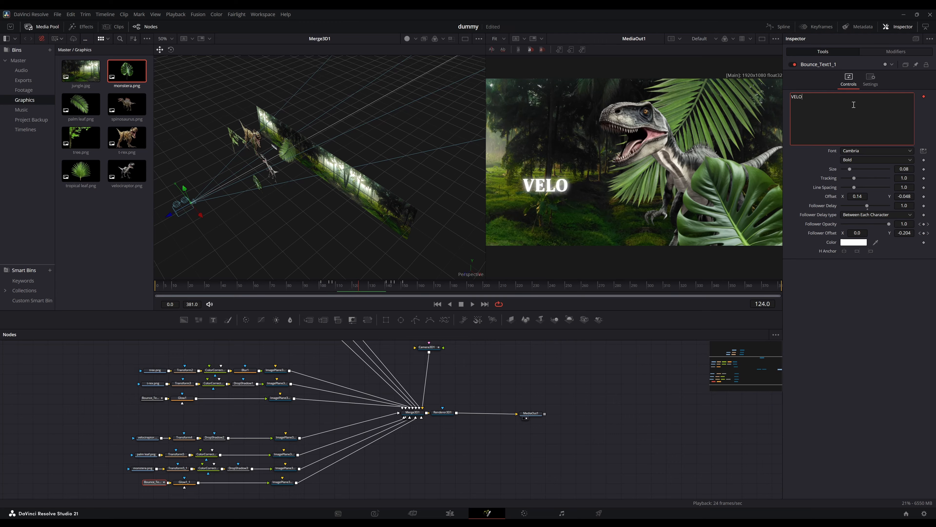
pyautogui.write('CIRAPTOR')
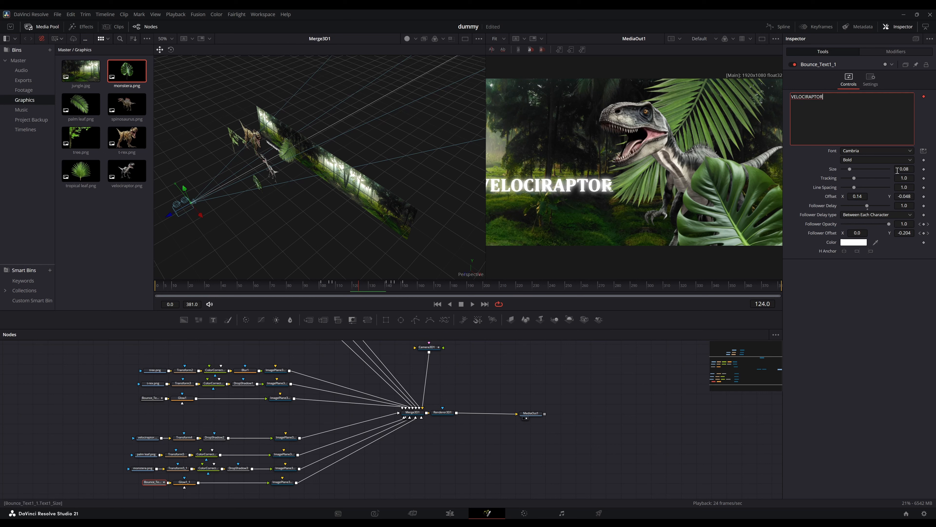
# - Set the VELOCIRAPTOR title's size to 0.0605 and offset X to 0.223, and lower its Y offset to sit beside the raptor
pyautogui.click(911, 169)
pyautogui.scroll(-5, 911, 169)
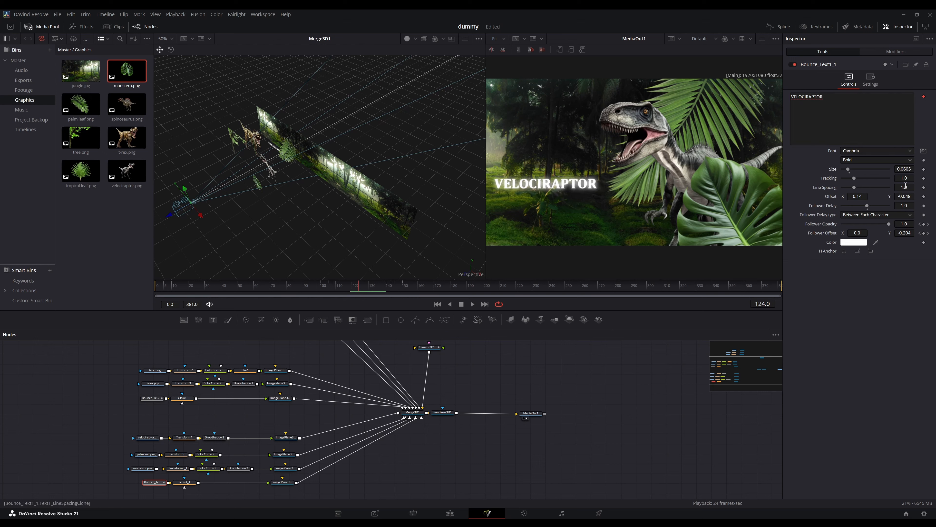
pyautogui.scroll(-15, 904, 196)
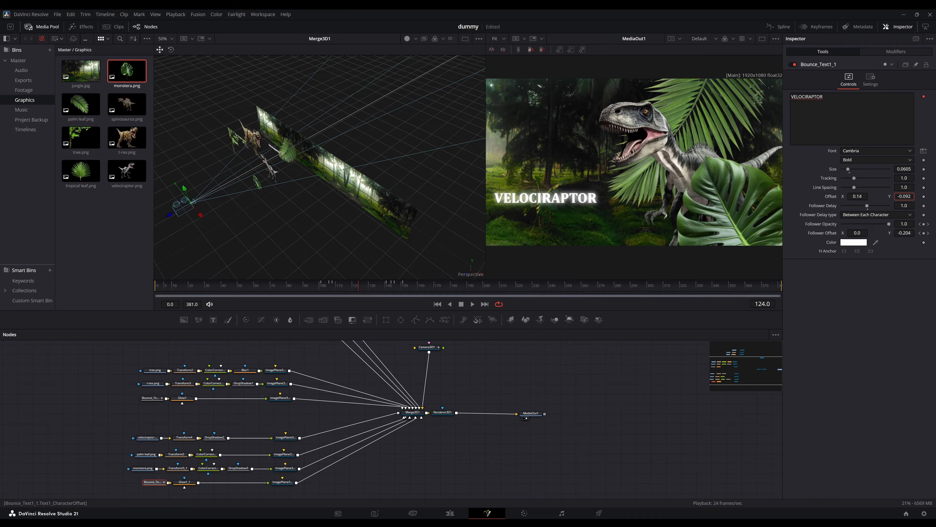
pyautogui.scroll(2, 904, 196)
pyautogui.scroll(17, 863, 195)
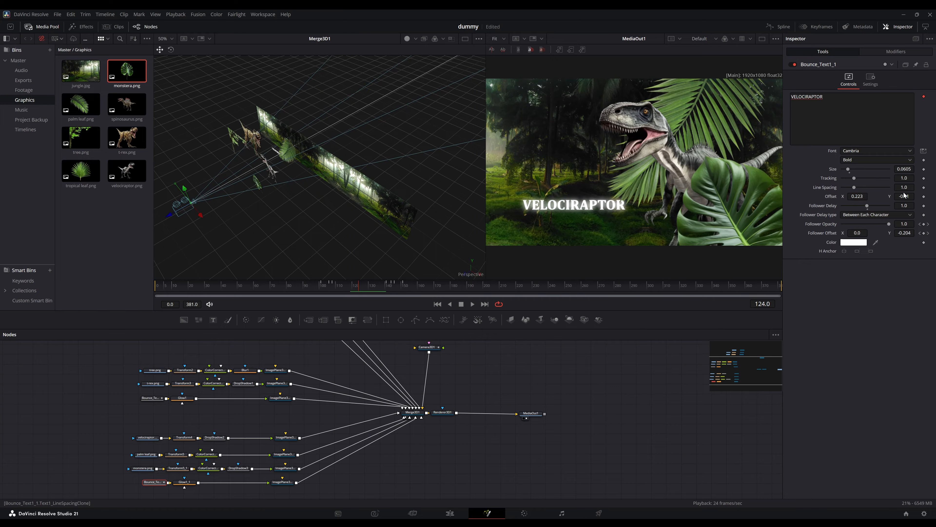
pyautogui.scroll(2, 909, 195)
pyautogui.scroll(1, 904, 197)
# - Lower the T-REX title by setting its offset Y to -0.107
pyautogui.moveTo(342, 287); pyautogui.dragTo(248, 288)
pyautogui.click(150, 398)
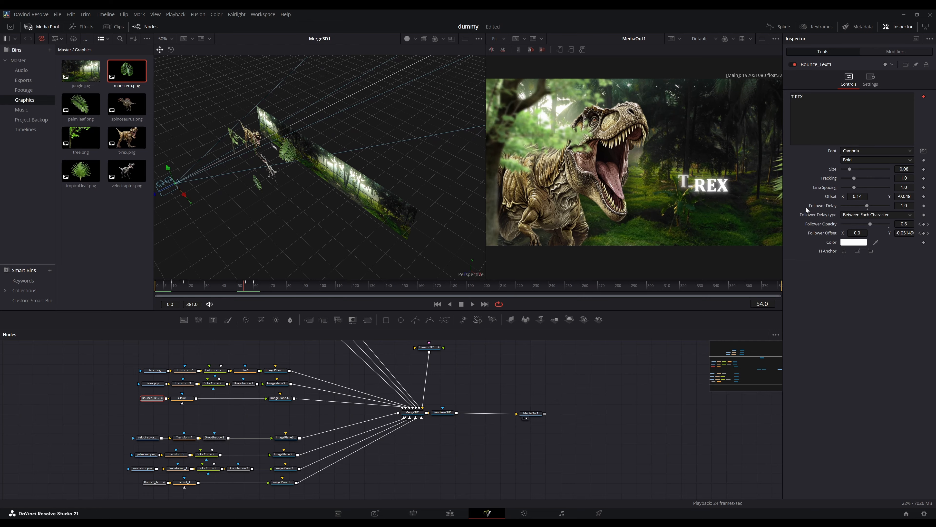
pyautogui.scroll(-15, 914, 195)
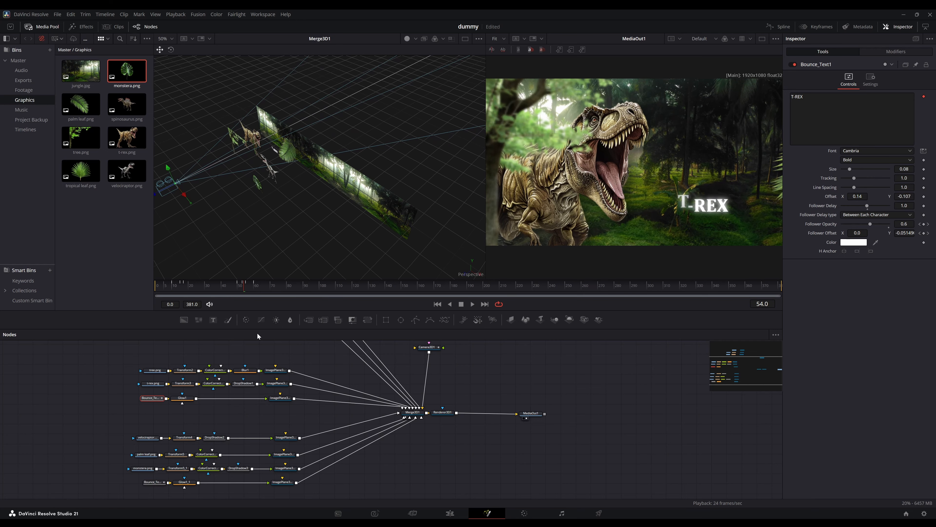
# - Reposition the palm leaf behind the velociraptor by setting its Transform center to X 0.574 and Y 0.633
pyautogui.moveTo(247, 290); pyautogui.dragTo(360, 289)
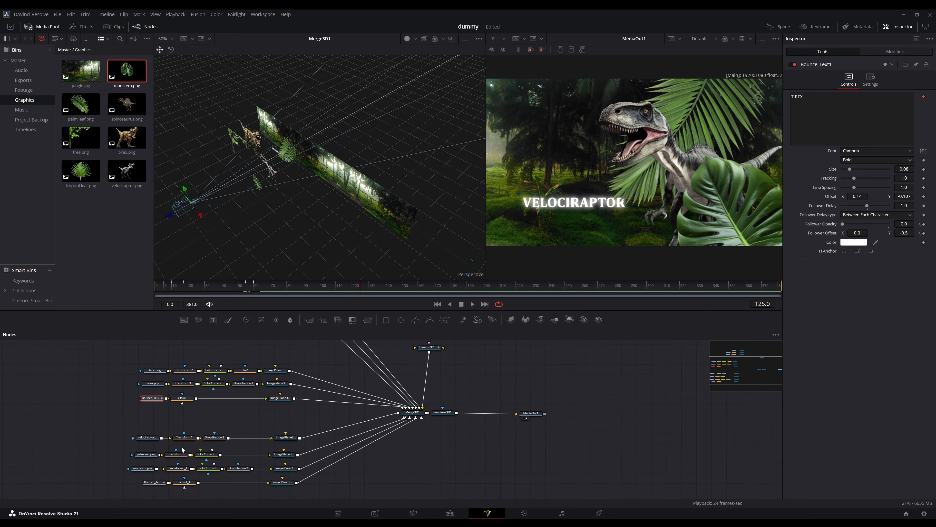
pyautogui.click(180, 457)
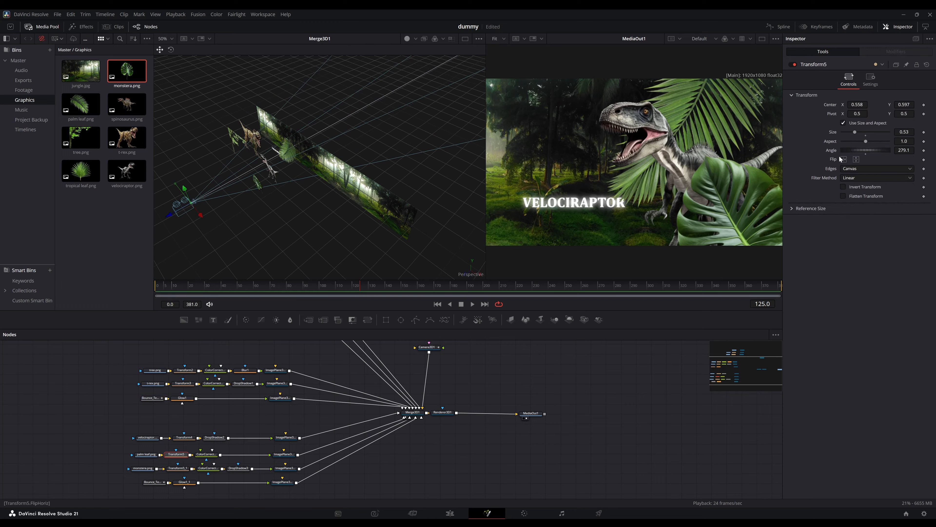
pyautogui.scroll(-6, 903, 106)
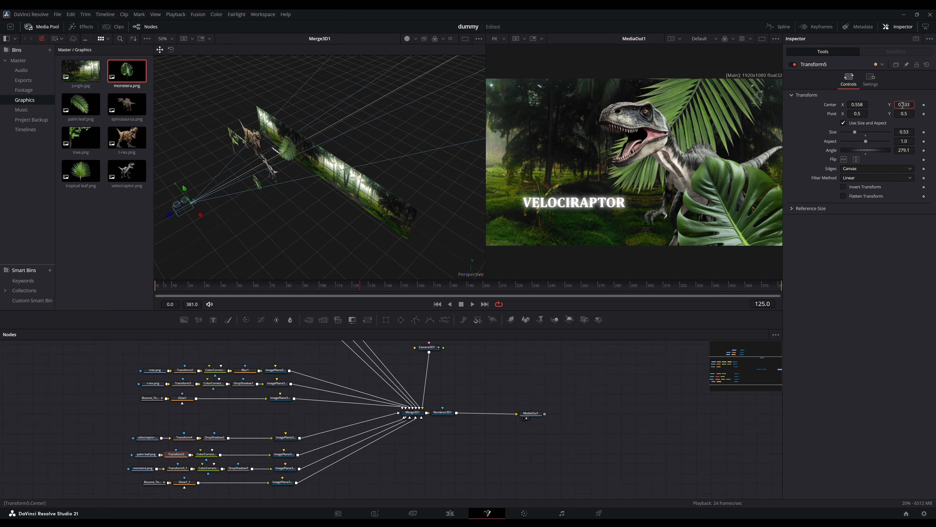
pyautogui.scroll(7, 857, 104)
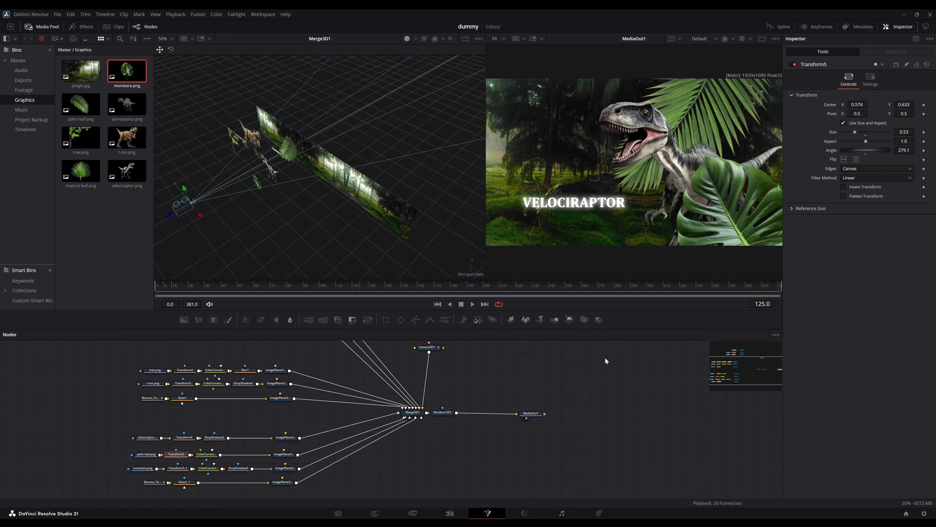
pyautogui.hotkey('ctrl', 'z')
# - Keyframe Camera3D1's X translation at frame 160, and set it to 0.424162 at frame 200
pyautogui.moveTo(389, 283); pyautogui.dragTo(418, 291)
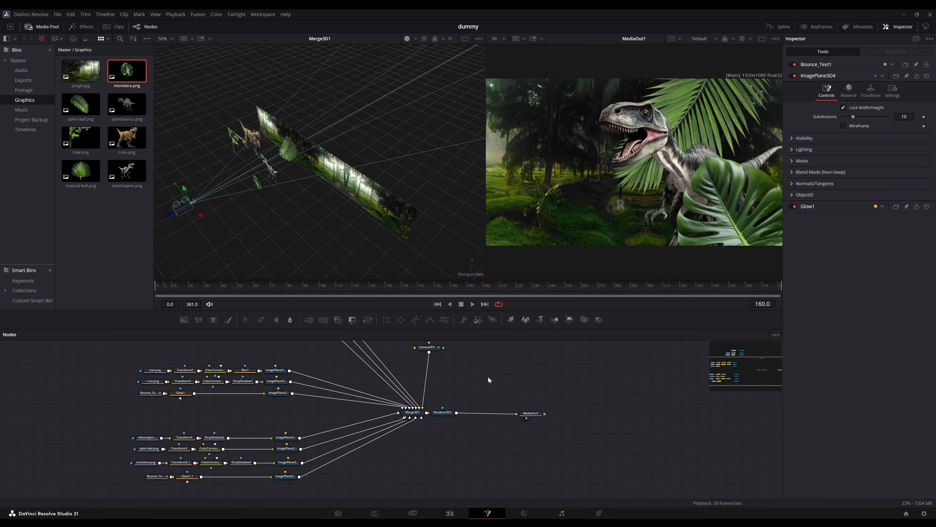
pyautogui.click(426, 351)
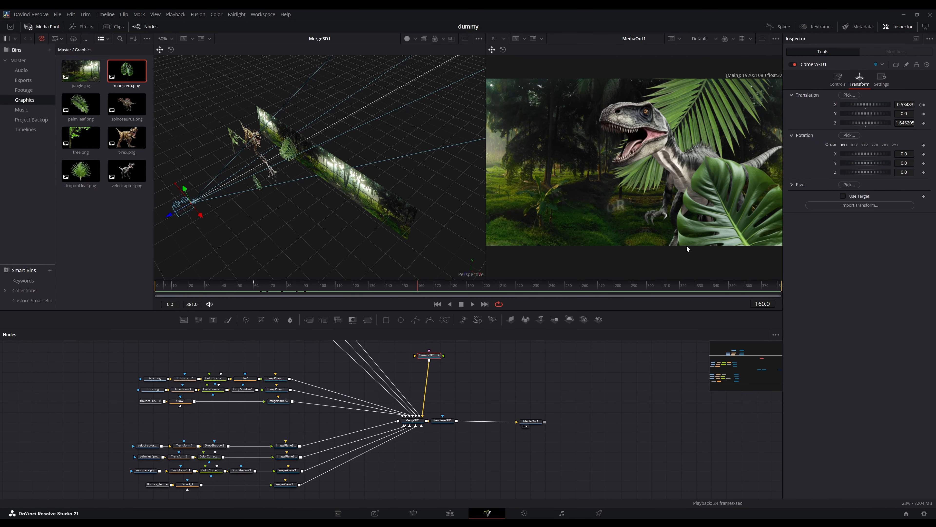
pyautogui.click(924, 105)
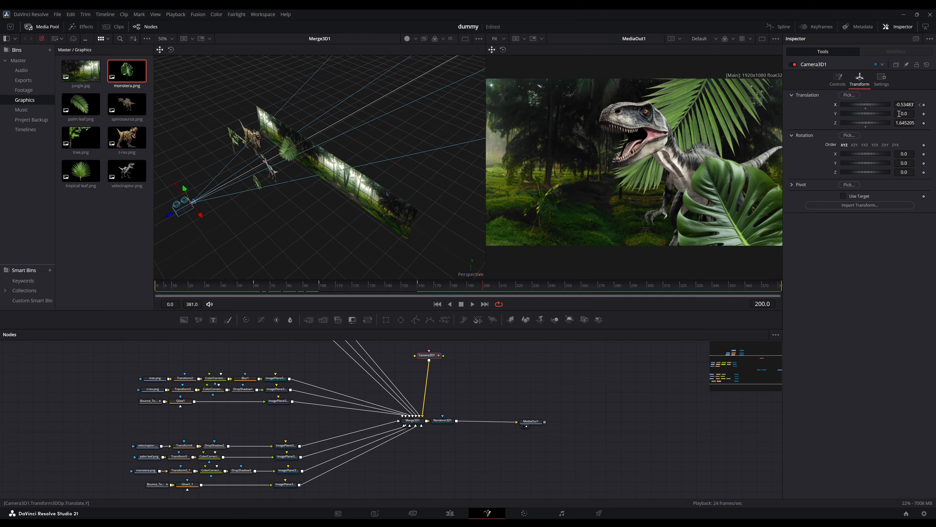
pyautogui.moveTo(900, 105); pyautogui.dragTo(935, 106)
# - Show only Camera3D1's X Offset curve in the Spline editor, smooth its last two keyframes and save the project
pyautogui.click(778, 26)
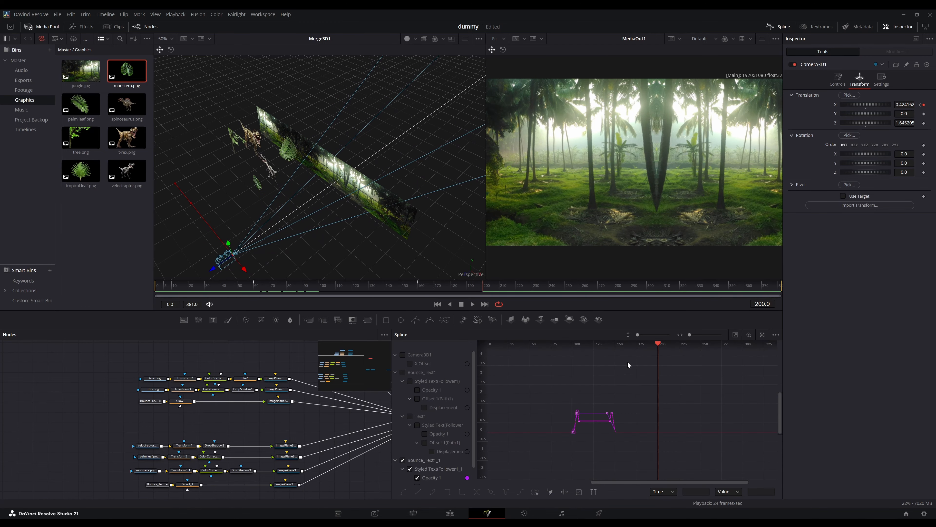
pyautogui.click(403, 460)
pyautogui.click(420, 355)
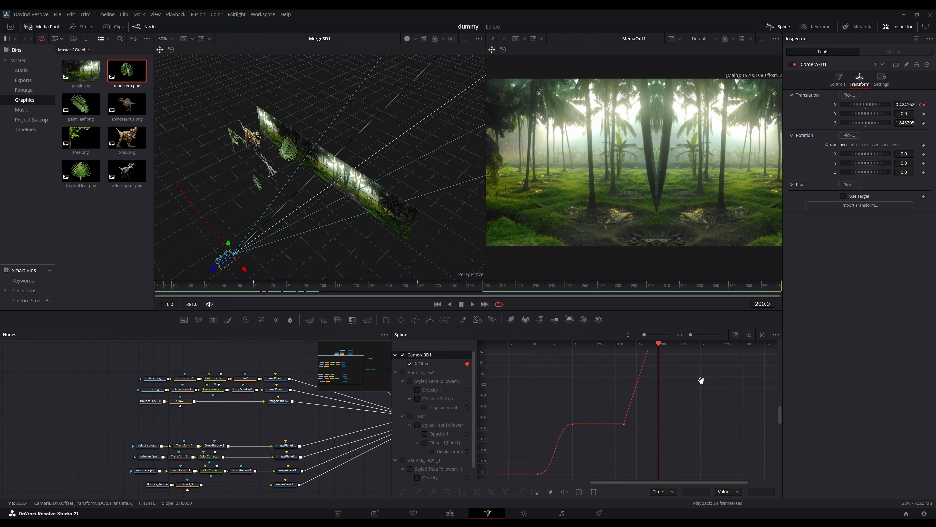
pyautogui.moveTo(701, 380); pyautogui.dragTo(684, 426)
pyautogui.moveTo(589, 361); pyautogui.dragTo(677, 486)
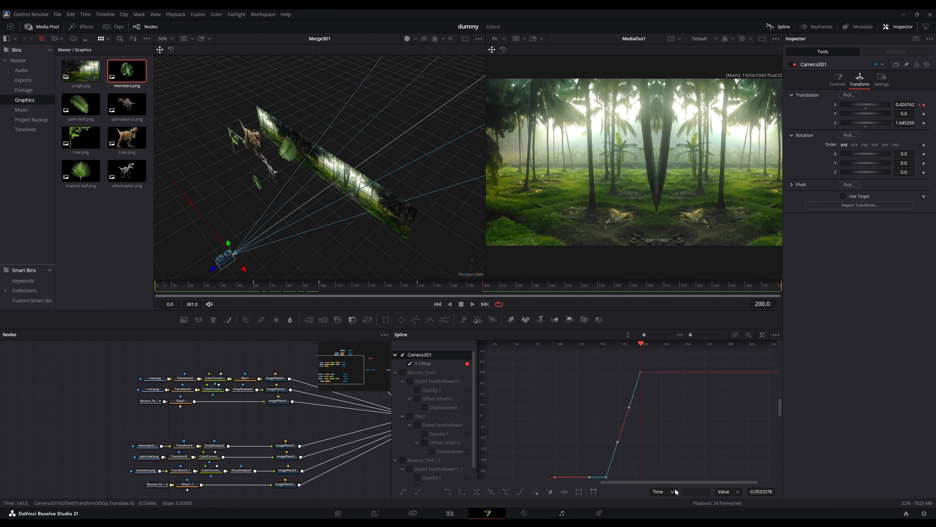
pyautogui.hotkey('shift', 's')
pyautogui.hotkey('ctrl', 's')
pyautogui.click(524, 386)
pyautogui.click(771, 27)
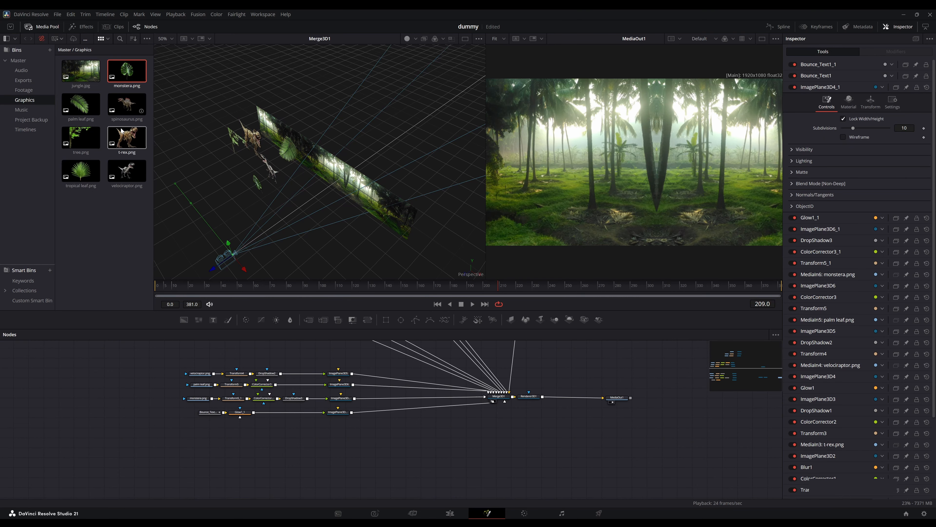
# - Add spinosaurus.png with its own image plane connected to Merge3D1, and position the plane in the camera's final view
pyautogui.moveTo(132, 107); pyautogui.dragTo(345, 451)
pyautogui.moveTo(504, 414); pyautogui.dragTo(499, 398)
pyautogui.moveTo(365, 232); pyautogui.dragTo(314, 180)
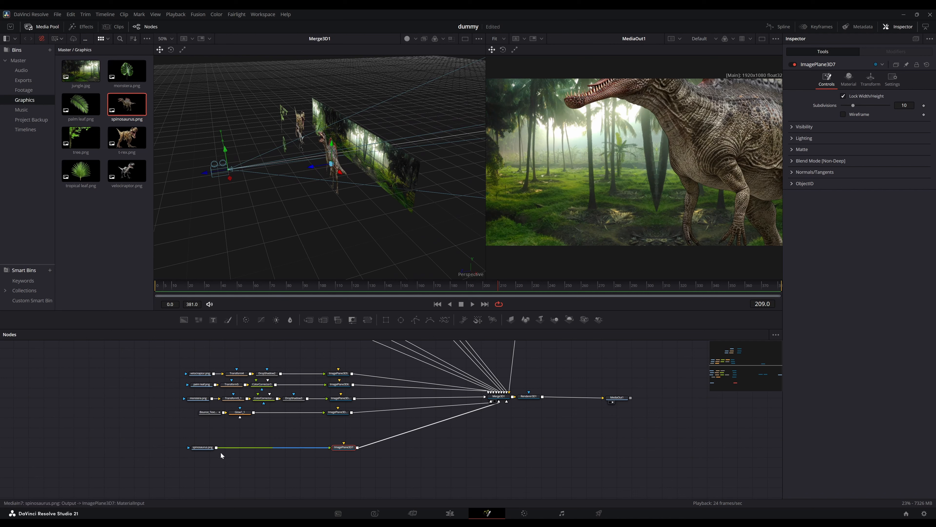
# - Add a Transform after spinosaurus.png and set size 0.686, center X 0.385 and center Y 0.434
pyautogui.click(197, 448)
pyautogui.hotkey('shift', 'space')
pyautogui.write('transform')
pyautogui.press('Return')
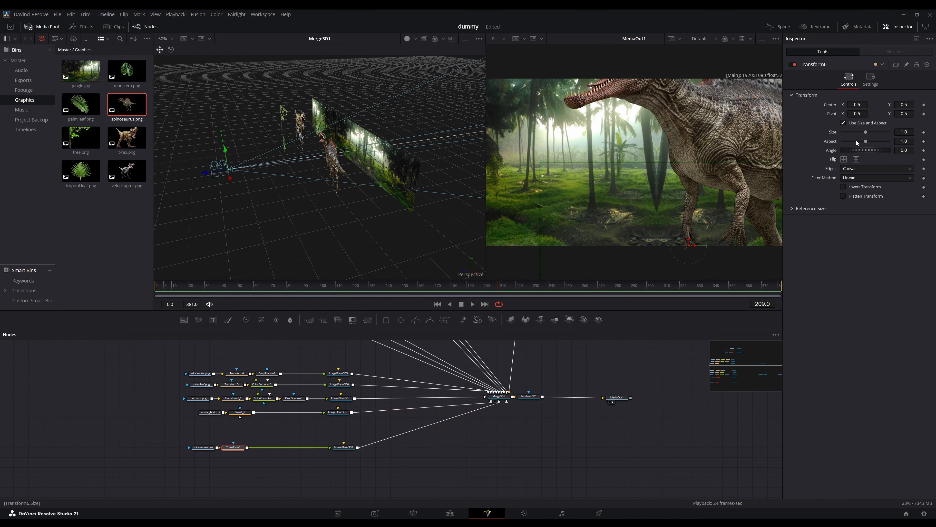
pyautogui.moveTo(904, 132); pyautogui.dragTo(890, 134)
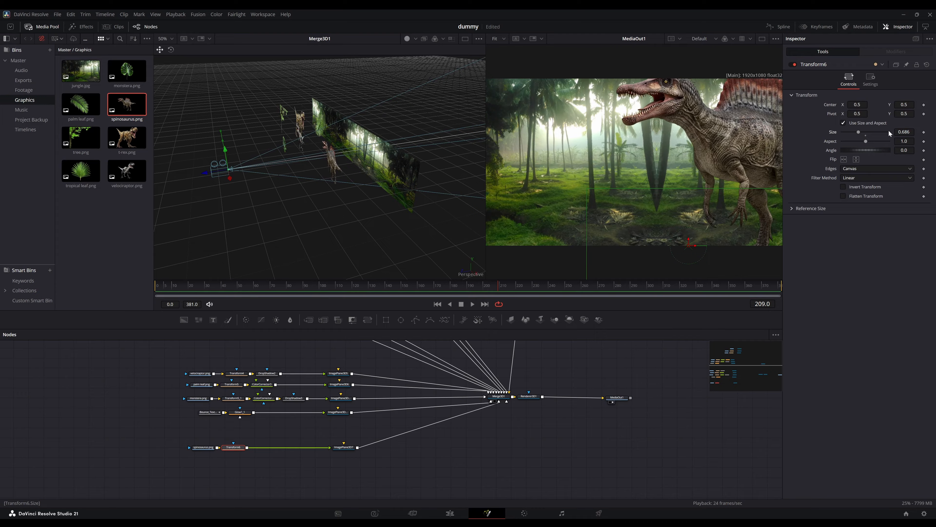
pyautogui.moveTo(857, 105)
pyautogui.mouseDown()
pyautogui.moveTo(827, 106)
pyautogui.moveTo(838, 106)
pyautogui.mouseUp()
pyautogui.moveTo(907, 108); pyautogui.dragTo(863, 104)
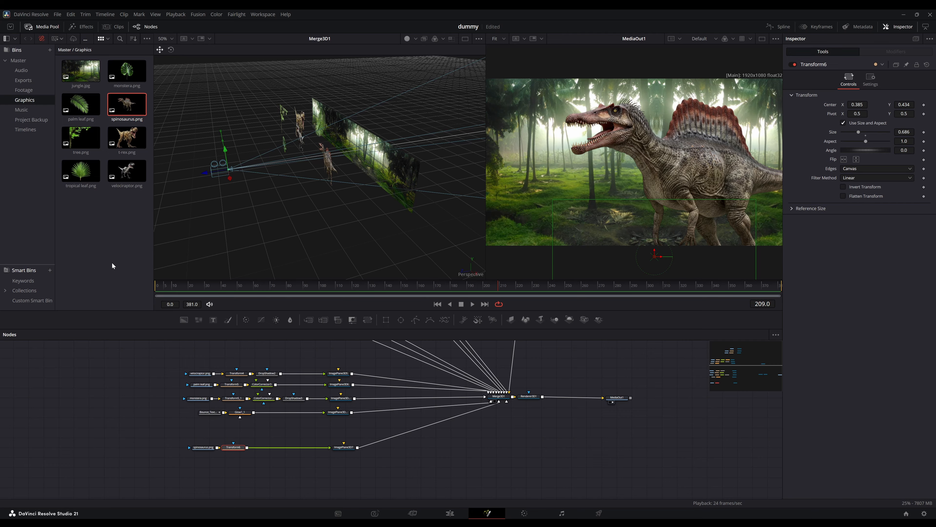
# - Add tropical leaf.png with its own image plane connected to Merge3D1, and move the plane behind the spinosaurus
pyautogui.moveTo(81, 171); pyautogui.dragTo(502, 402)
pyautogui.click(511, 320)
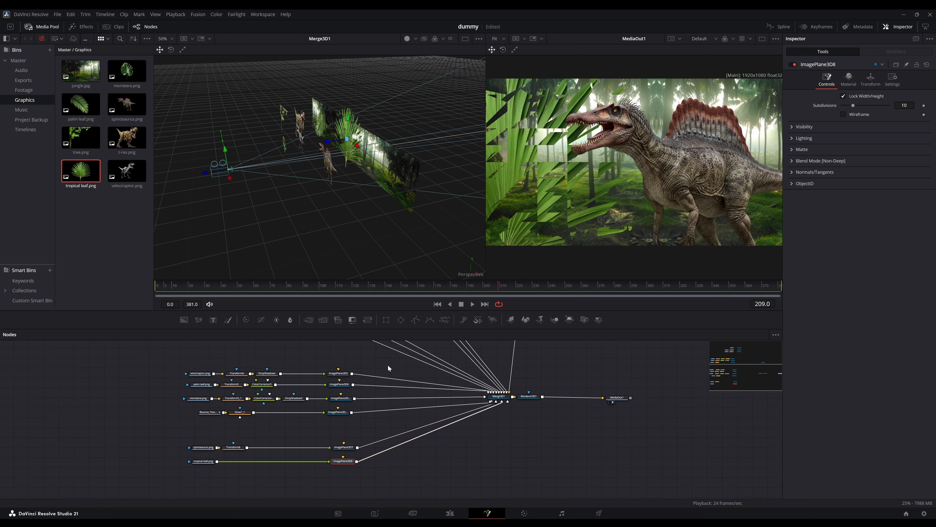
pyautogui.moveTo(328, 144); pyautogui.dragTo(379, 186)
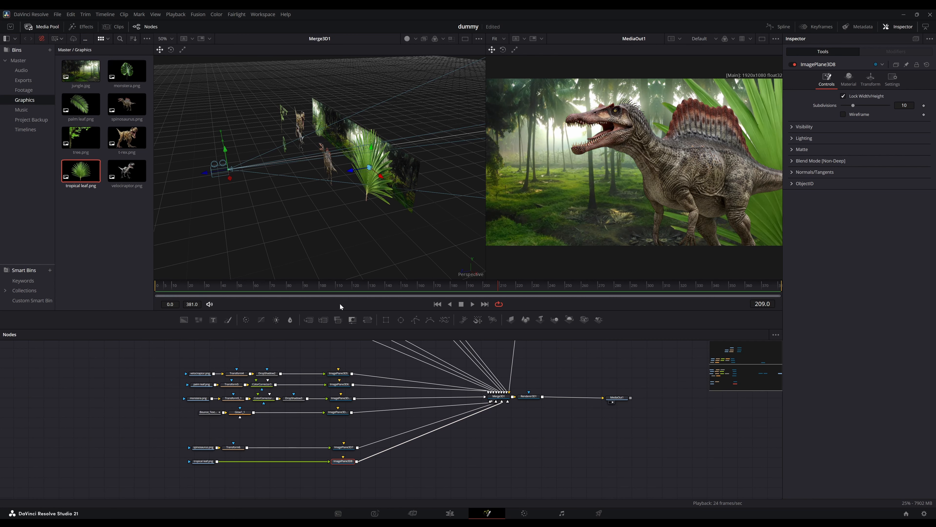
# - Add a Transform after tropical leaf.png and set size 0.511 and center X 0.232
pyautogui.click(199, 461)
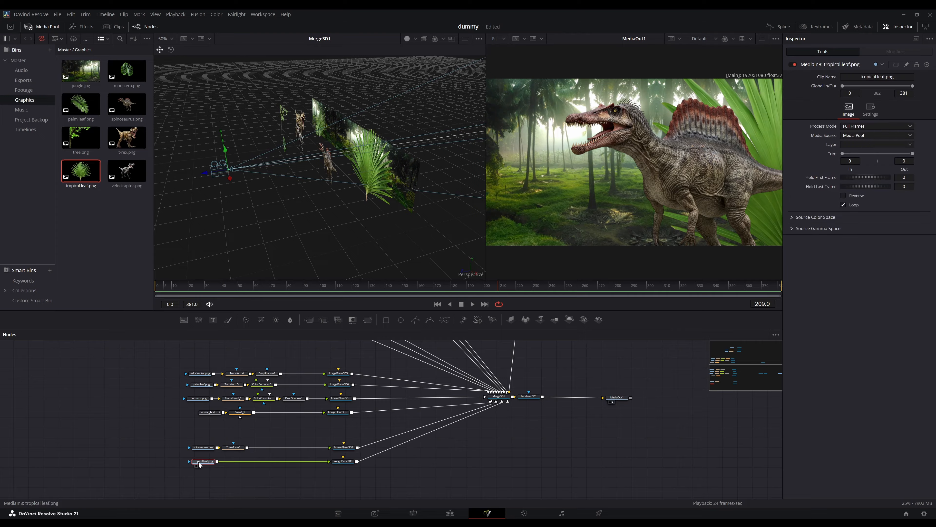
pyautogui.hotkey('shift', 'space')
pyautogui.click(359, 233)
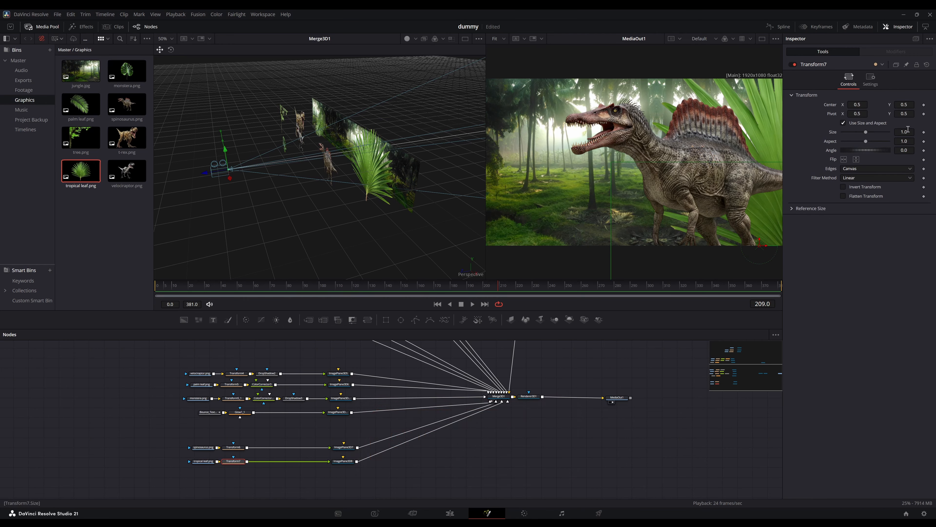
pyautogui.moveTo(908, 132); pyautogui.dragTo(858, 106)
# - Move the tropical leaf's image plane behind the spinosaurus's neck and chest, and set the leaf's Transform size to 0.577
pyautogui.click(360, 179)
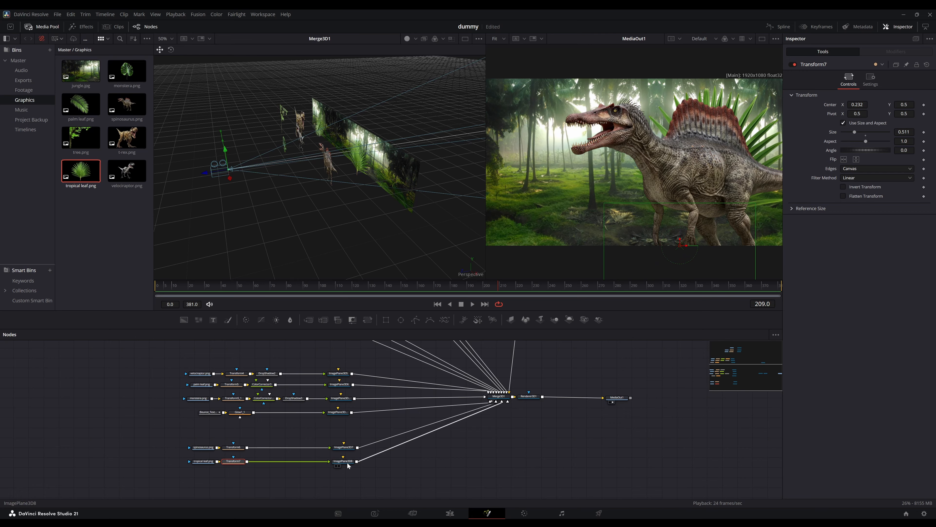
pyautogui.moveTo(382, 178); pyautogui.dragTo(369, 182)
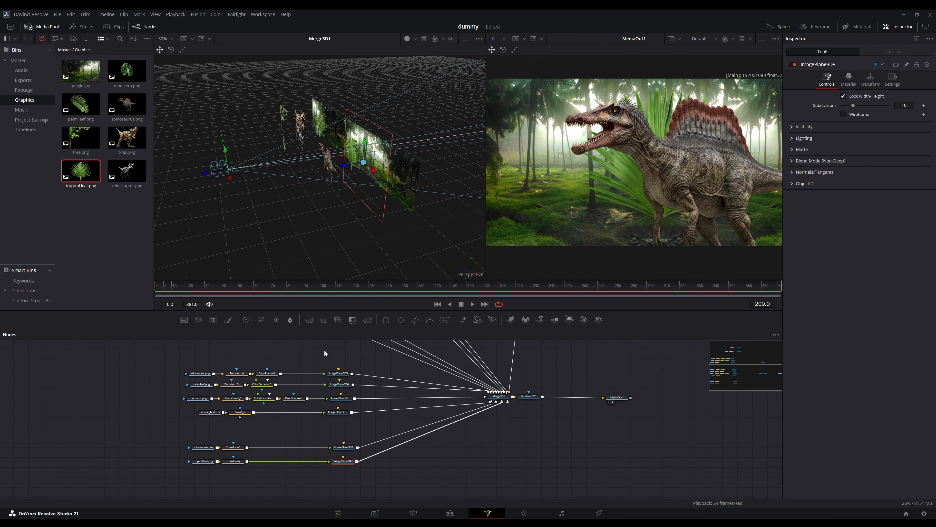
pyautogui.click(234, 462)
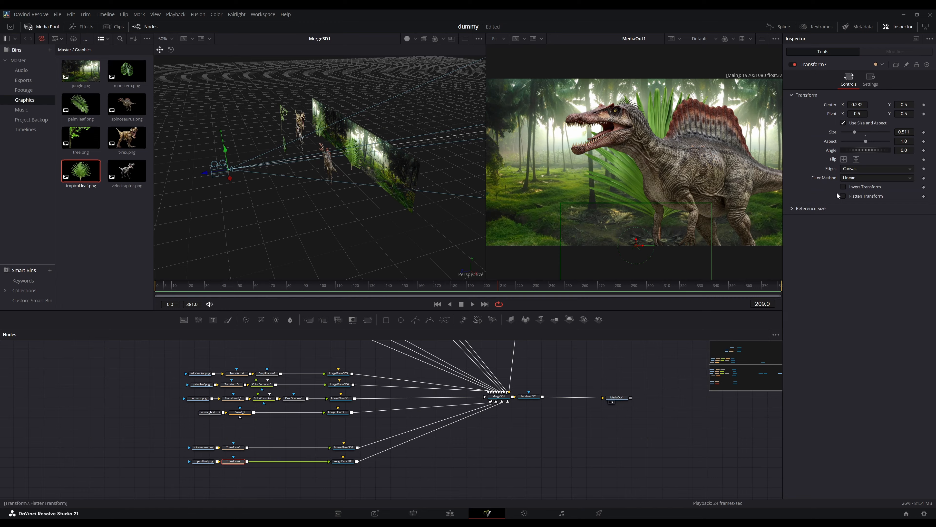
pyautogui.moveTo(906, 135); pyautogui.dragTo(916, 136)
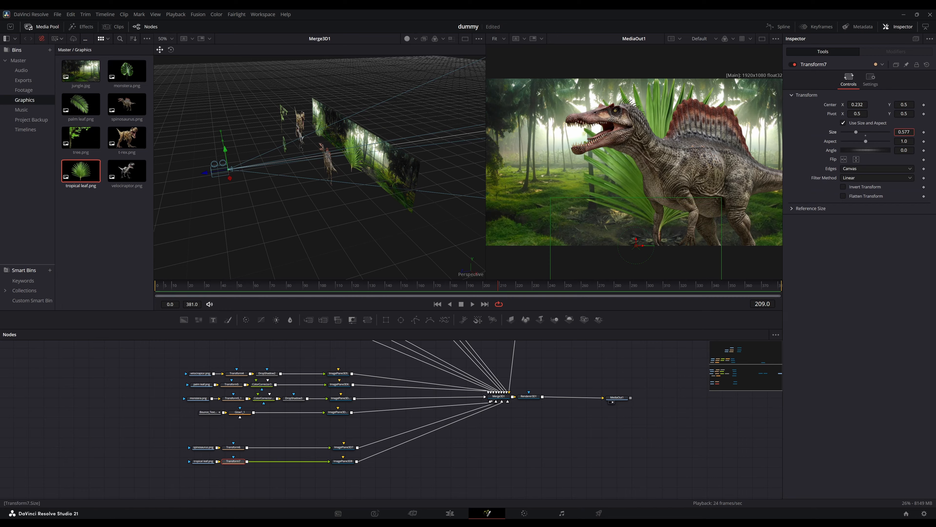
# - Set the tropical leaf's Transform to center X 0.408, center Y 0.415 and size 0.631
pyautogui.moveTo(904, 105); pyautogui.dragTo(866, 105)
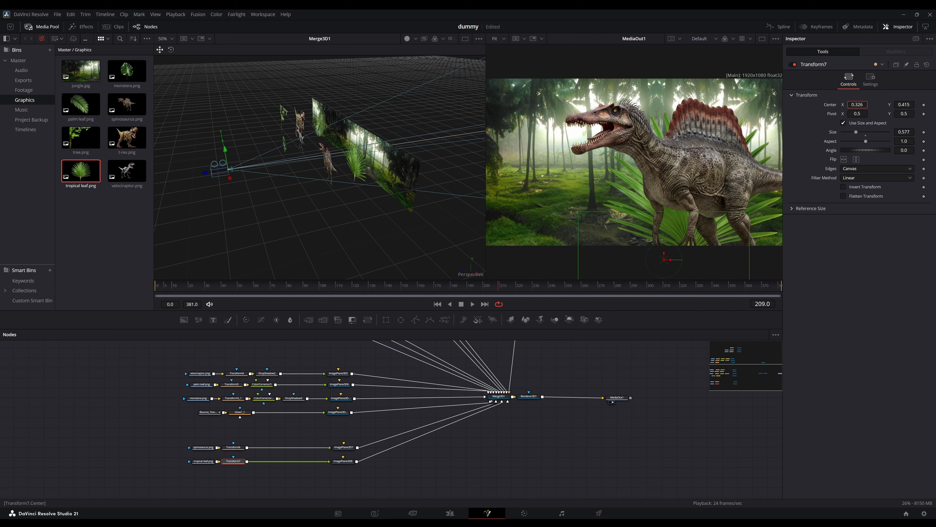
pyautogui.moveTo(904, 132); pyautogui.dragTo(911, 132)
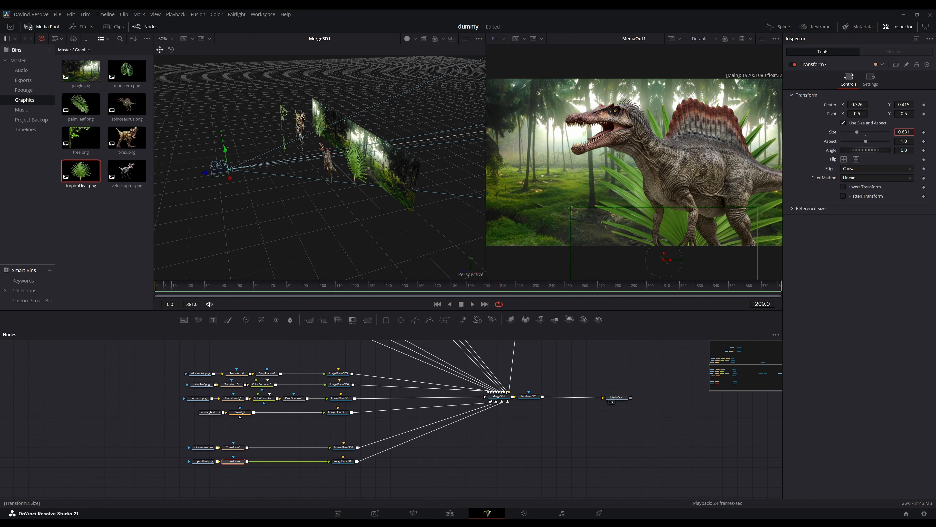
pyautogui.moveTo(857, 104); pyautogui.dragTo(876, 104)
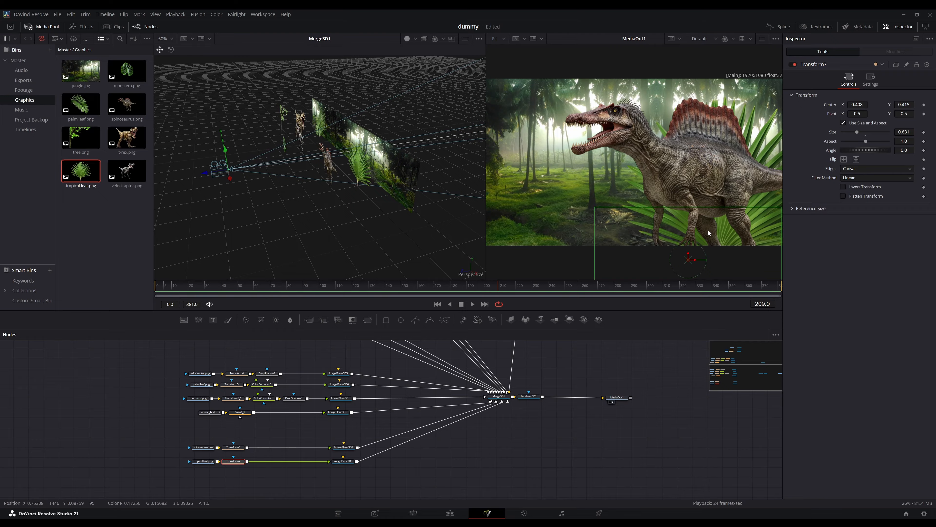
# - Add a Color Corrector after the tropical leaf's Transform and set its saturation to 0.606
pyautogui.hotkey('shift', 'space')
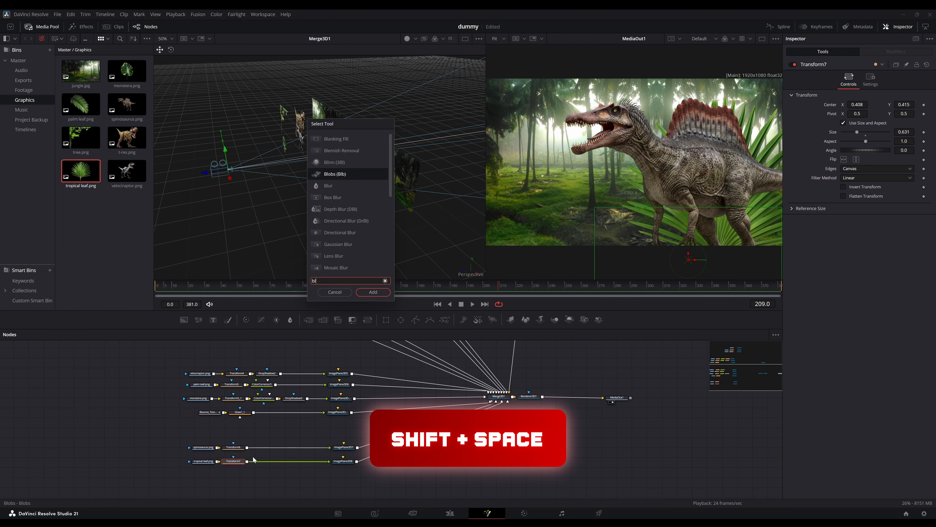
pyautogui.write('cc')
pyautogui.press('Return')
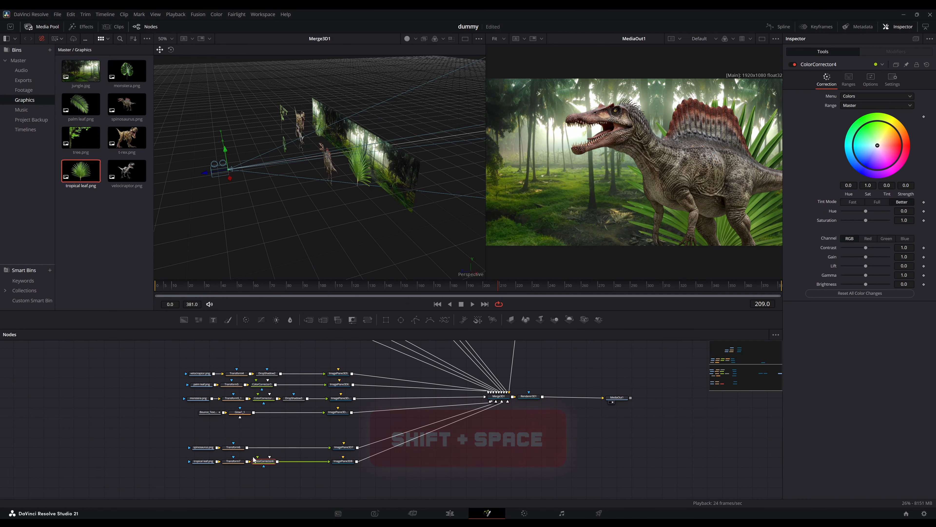
pyautogui.moveTo(911, 218); pyautogui.dragTo(903, 220)
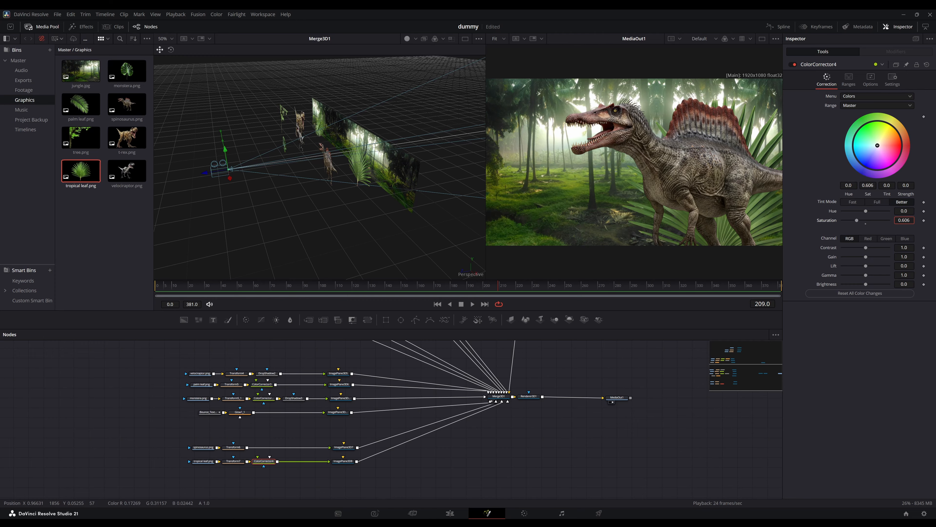
# - Add a Blur after the tropical leaf's Color Corrector and adjust its blur size
pyautogui.hotkey('shift', 'space')
pyautogui.write('blur')
pyautogui.press('Return')
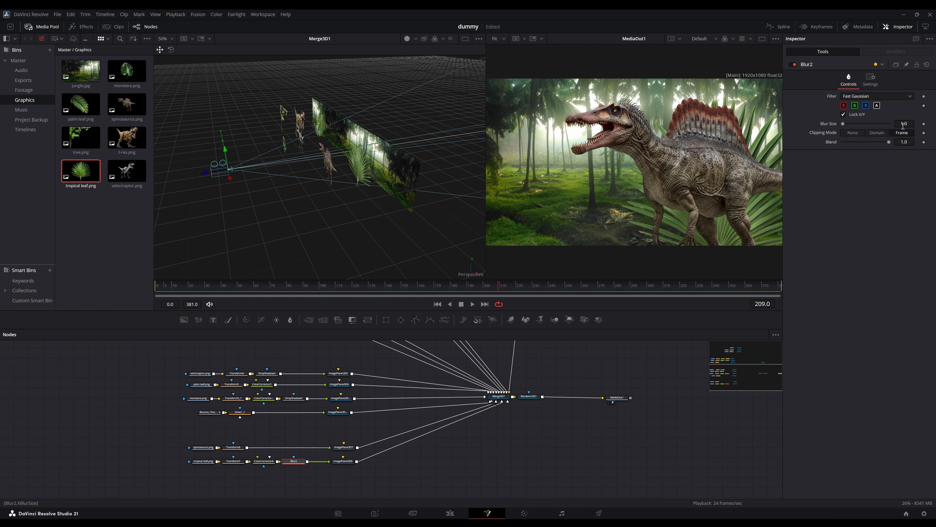
pyautogui.moveTo(903, 126)
pyautogui.mouseDown()
pyautogui.moveTo(914, 126)
pyautogui.moveTo(892, 123)
pyautogui.mouseUp()
# - Flip the tropical leaf vertically in its Transform and set center Y 0.714 and angle -42.3
pyautogui.click(234, 461)
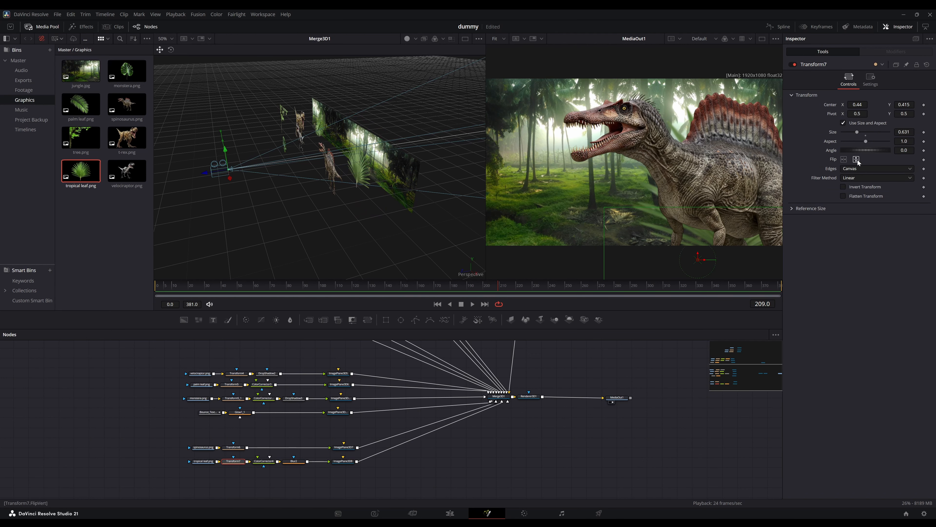
pyautogui.click(857, 159)
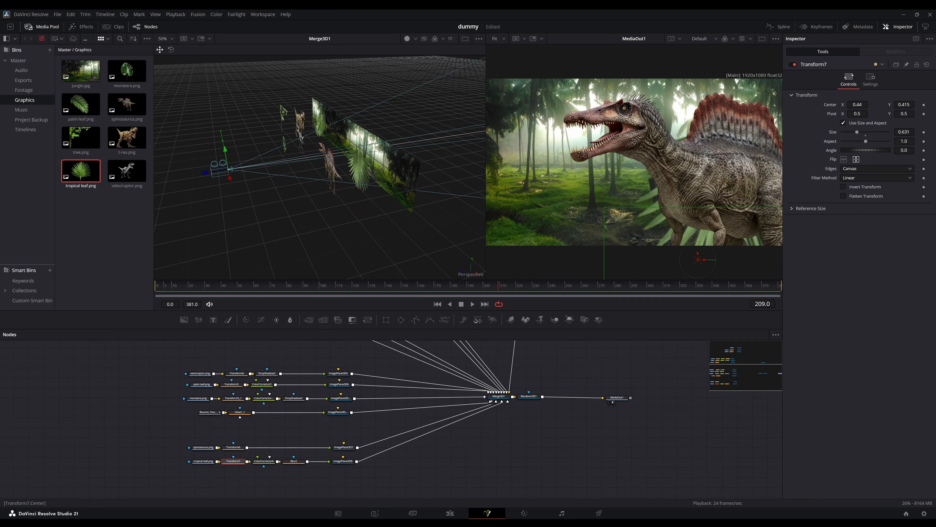
pyautogui.moveTo(904, 105); pyautogui.dragTo(931, 105)
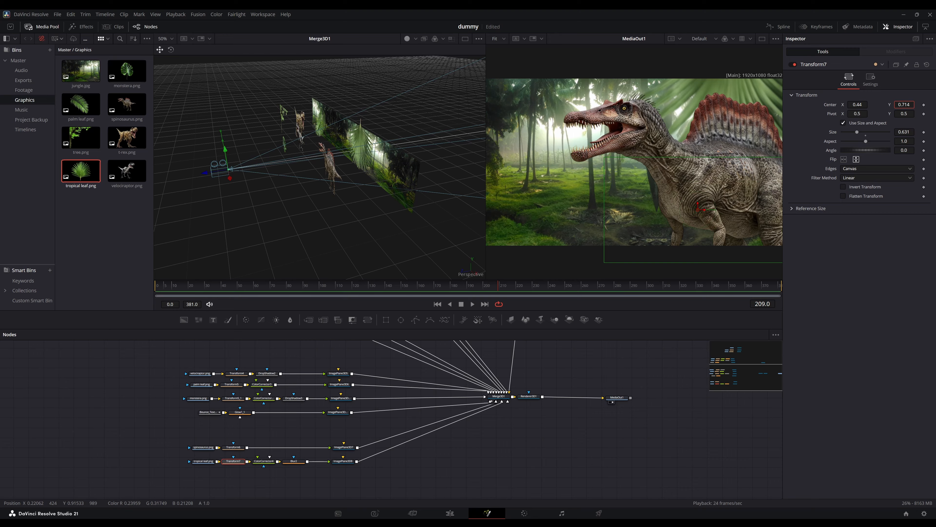
pyautogui.moveTo(902, 151); pyautogui.dragTo(871, 150)
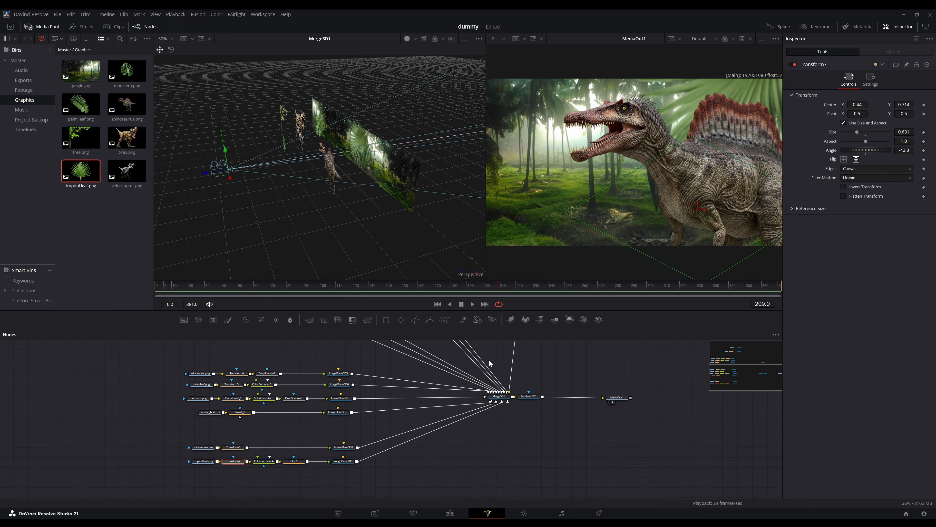
# - Set the spinosaurus's Transform to size 0.754 and center X 0.413
pyautogui.click(235, 448)
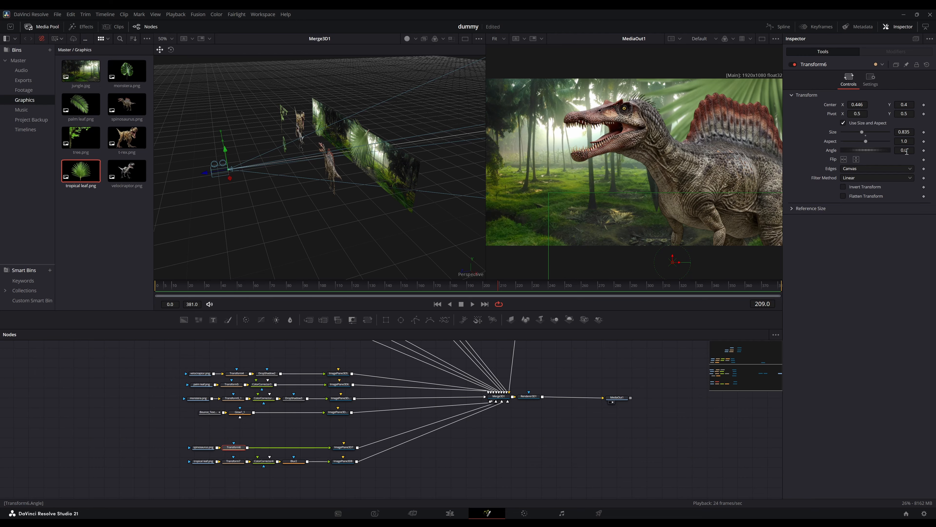
pyautogui.scroll(-5, 878, 133)
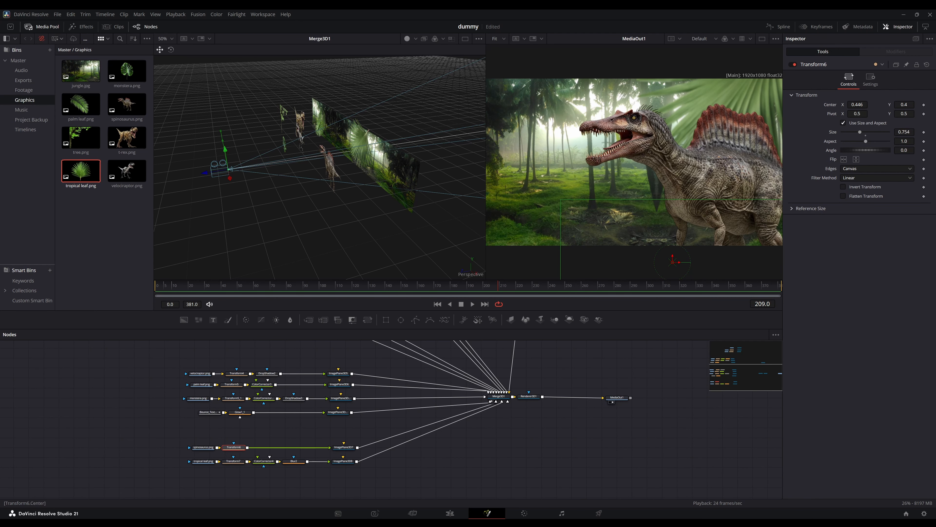
pyautogui.moveTo(672, 261); pyautogui.dragTo(662, 261)
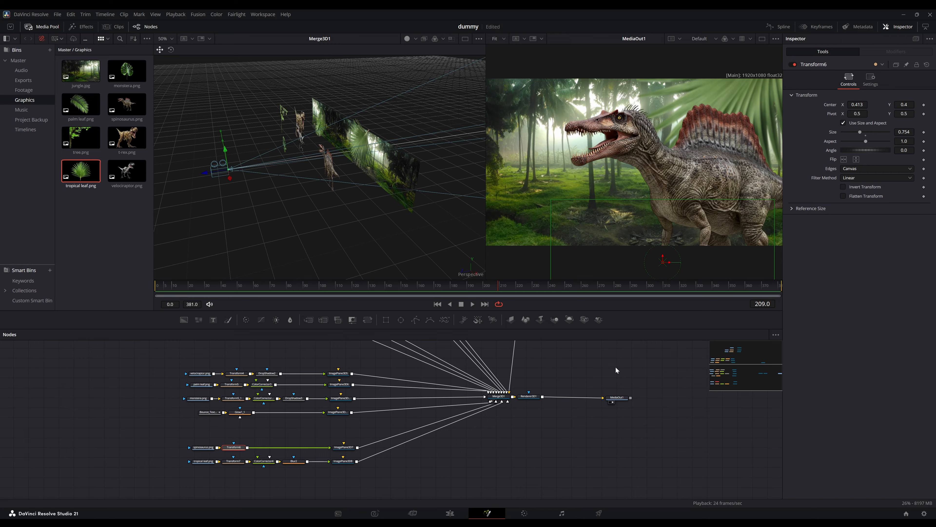
# - Duplicate the velociraptor title's Bounce Text, Glow and image plane nodes and connect the copied image plane to Merge3D1
pyautogui.moveTo(193, 410); pyautogui.dragTo(352, 427)
pyautogui.hotkey('ctrl', 'c')
pyautogui.hotkey('ctrl', 'v')
pyautogui.moveTo(345, 485); pyautogui.dragTo(502, 399)
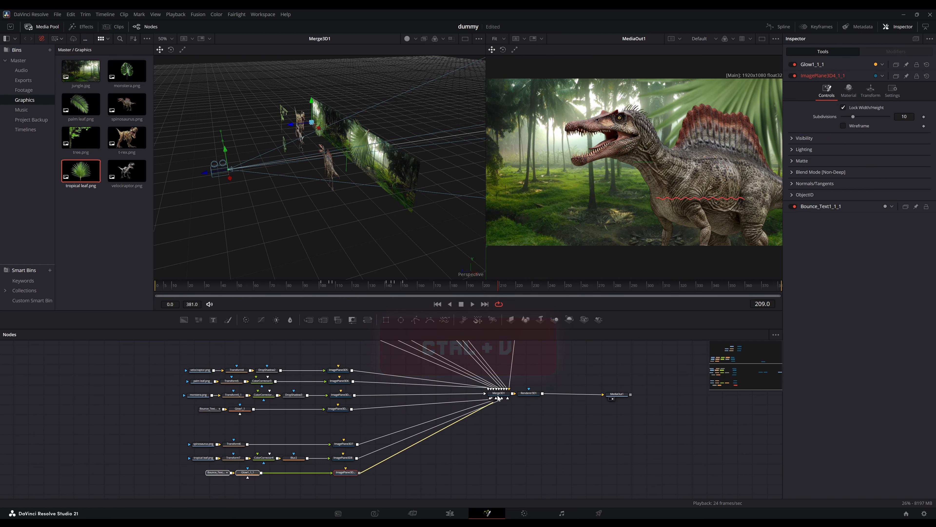
pyautogui.click(529, 440)
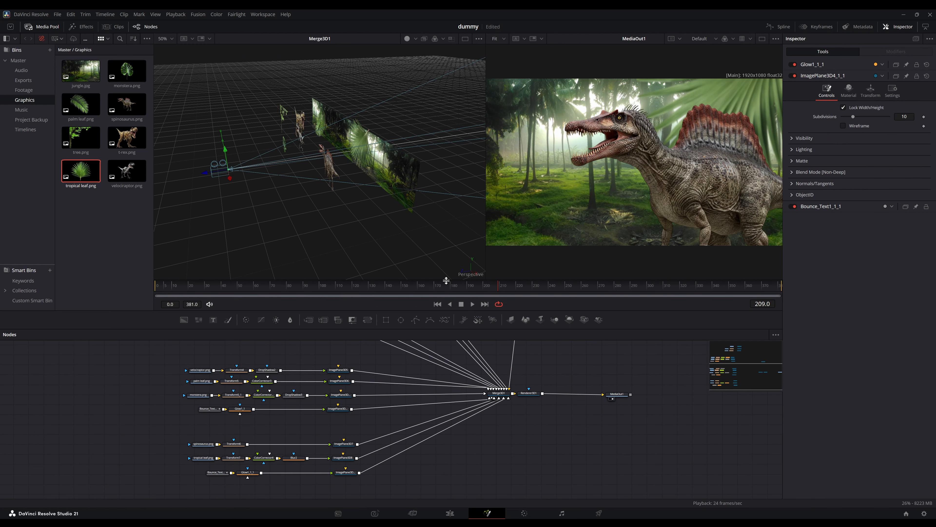
# - Show the spline curves and change the duplicated bounce title's text to SPINOSAURUS
pyautogui.click(777, 27)
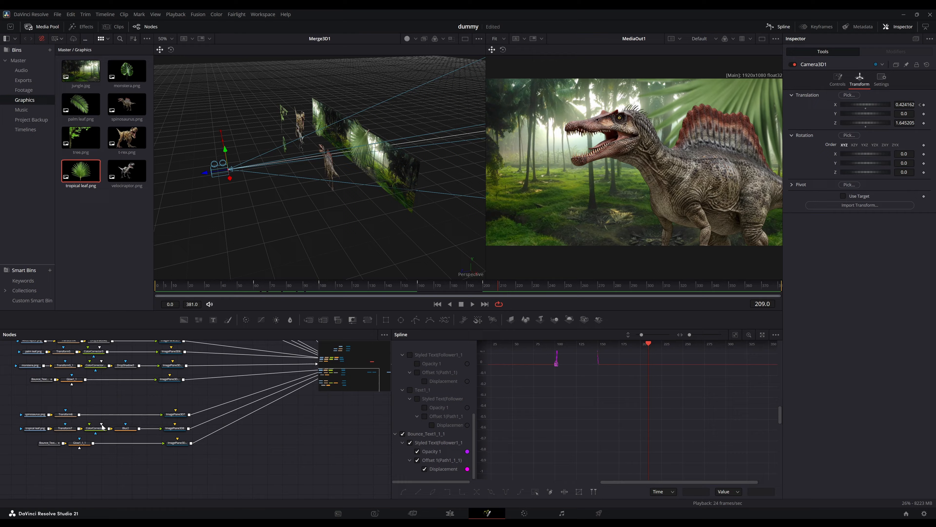
pyautogui.click(51, 442)
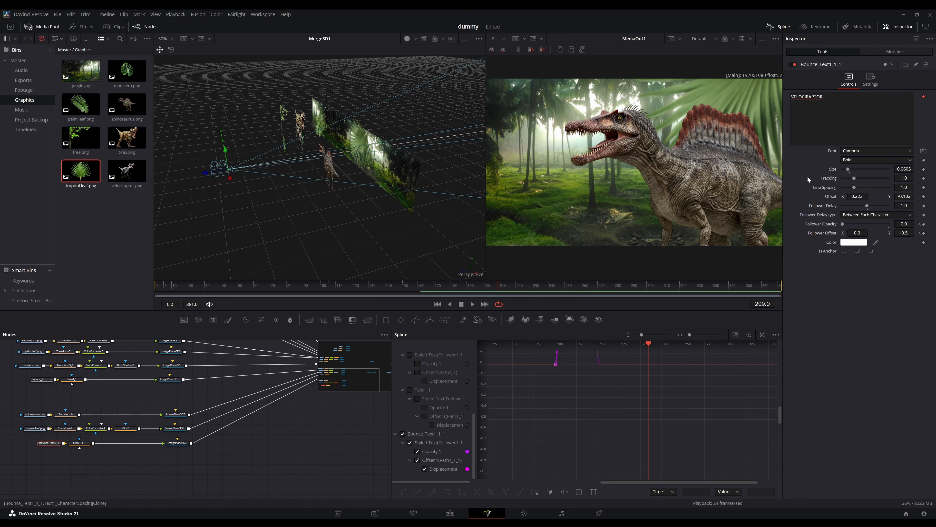
pyautogui.click(839, 108)
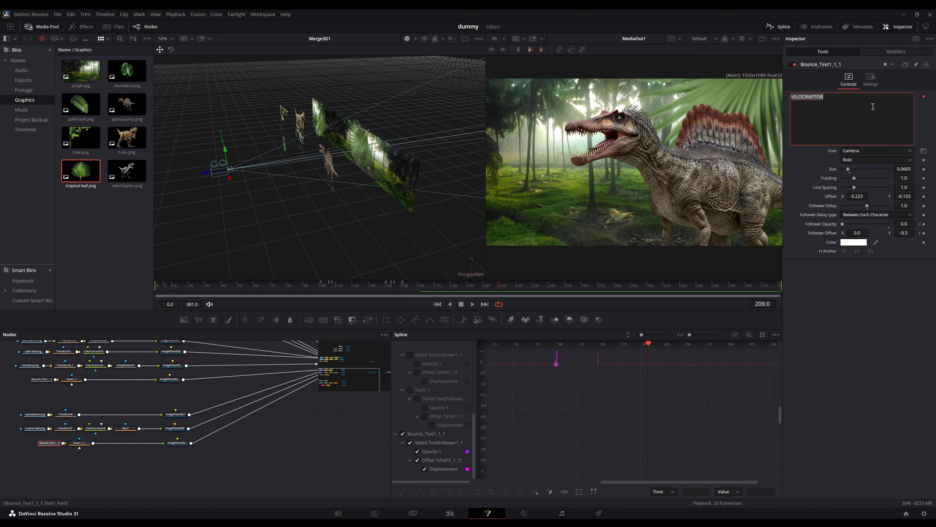
pyautogui.write('S')
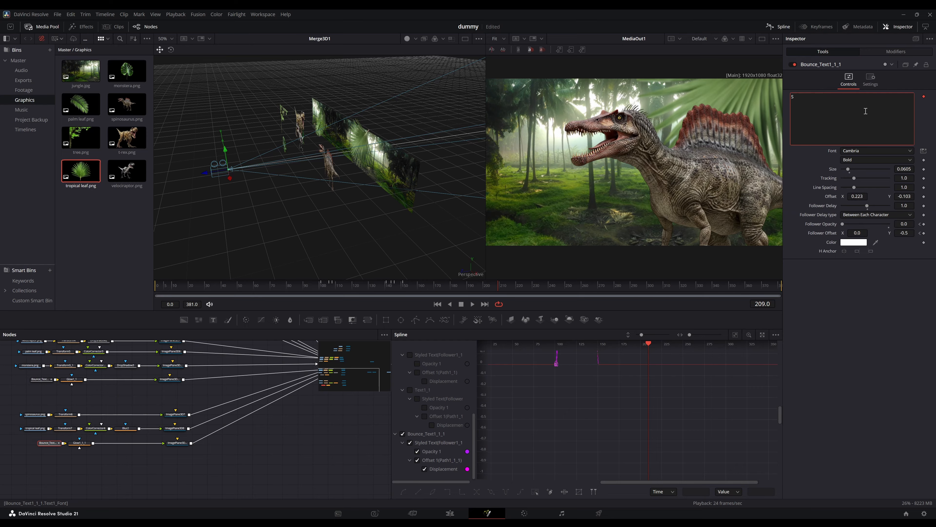
pyautogui.write('PINO')
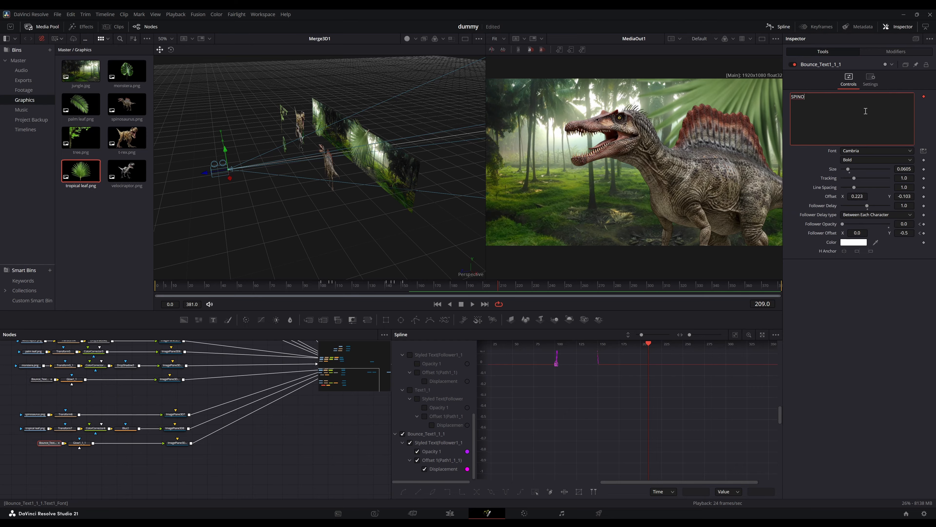
pyautogui.write('SAURUS')
pyautogui.click(581, 426)
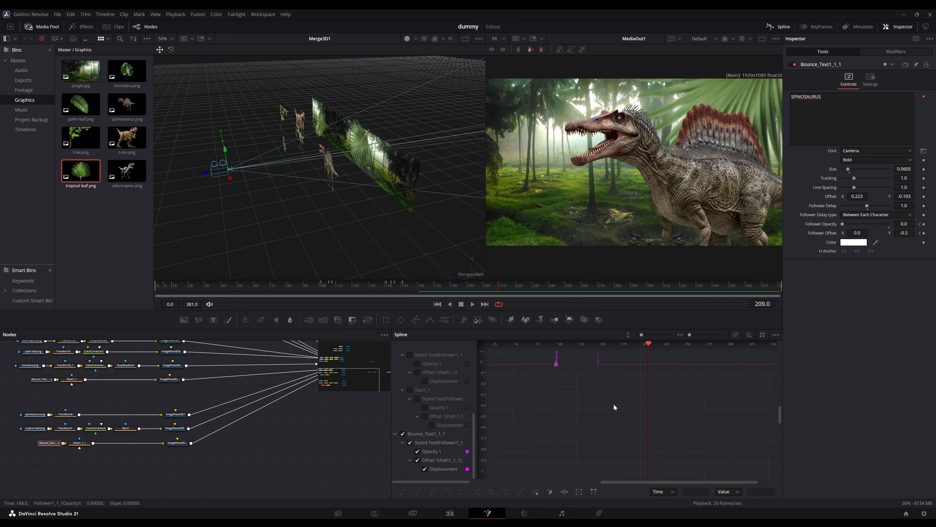
# - Shift all of the SPINOSAURUS title's animation keyframes so they start at about frame 209
pyautogui.scroll(3, 605, 428)
pyautogui.hotkey('ctrl', 'a')
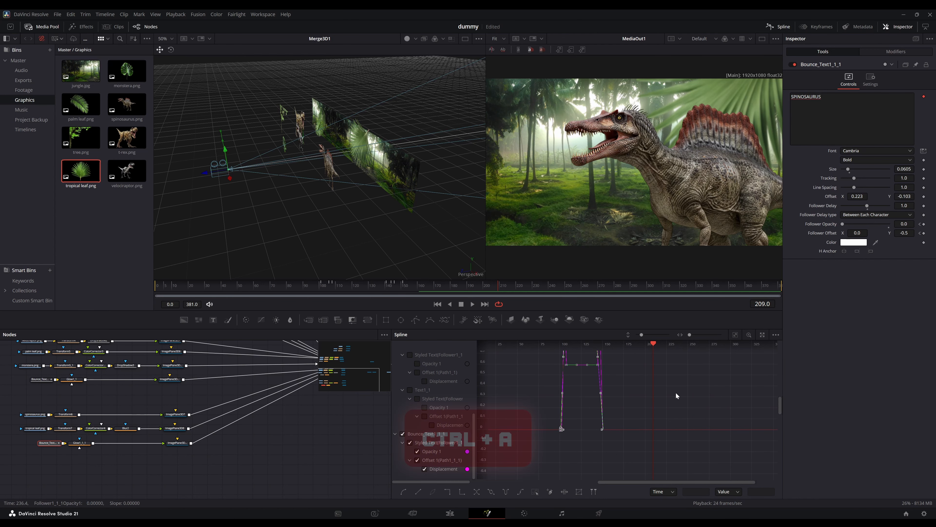
pyautogui.moveTo(561, 429); pyautogui.dragTo(653, 429)
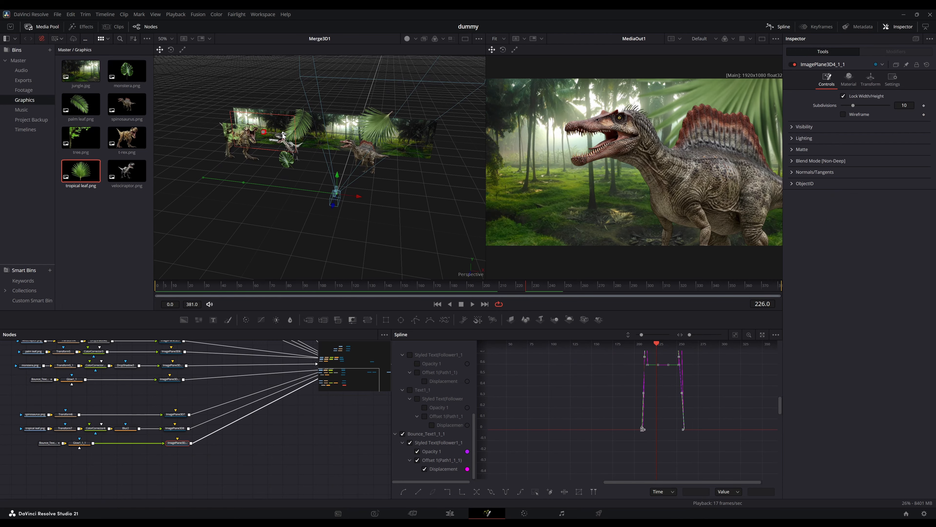
# - Move the SPINOSAURUS title's image plane over to the spinosaurus and play back the title animation from about frame 211
pyautogui.moveTo(375, 145); pyautogui.dragTo(346, 148)
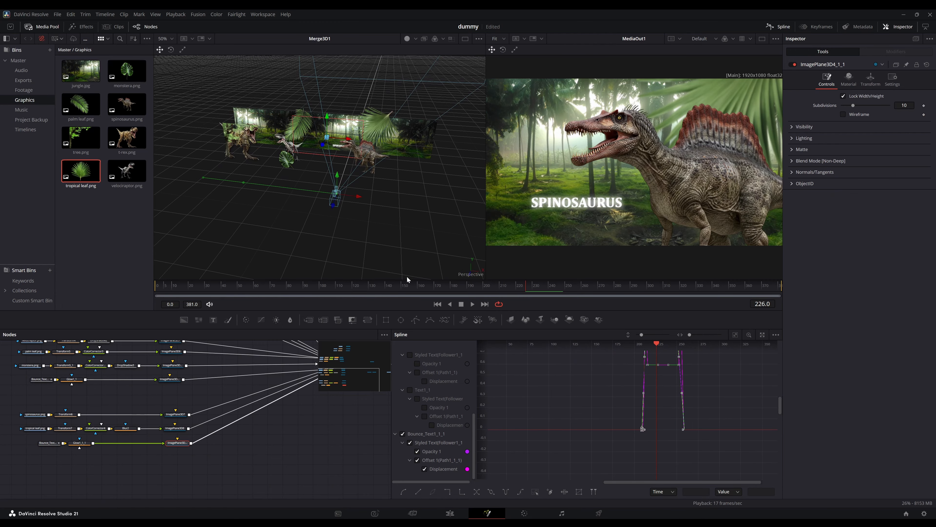
pyautogui.click(473, 303)
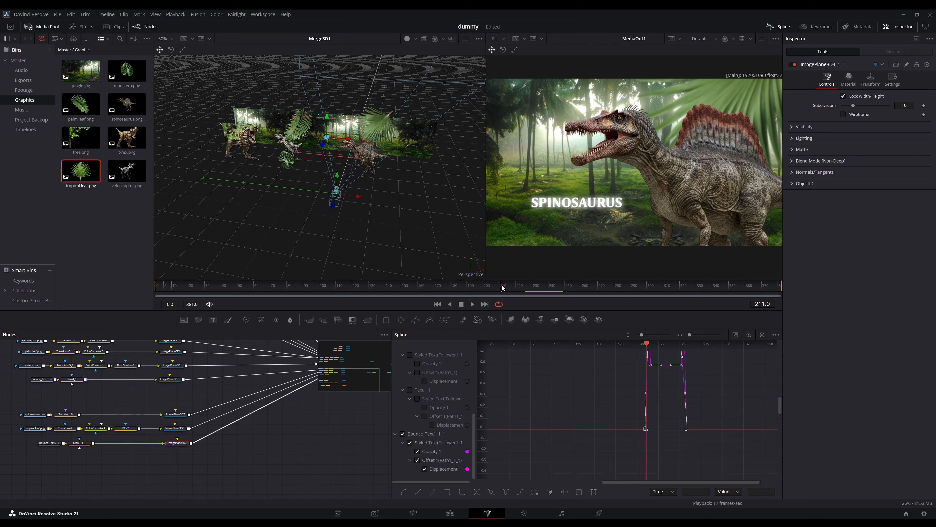
pyautogui.press('space')
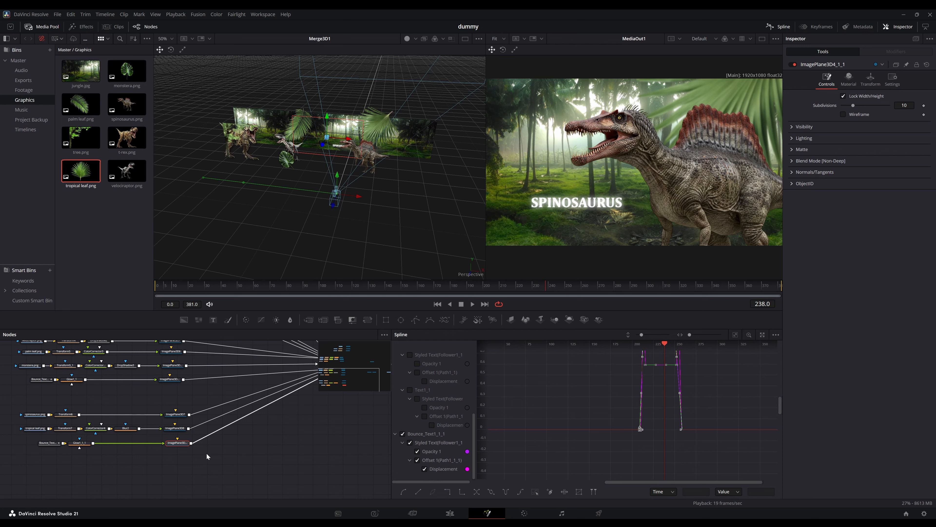
# - Add a Drop Shadow after the spinosaurus's Transform and set its shadow strength to 0.315
pyautogui.click(65, 414)
pyautogui.hotkey('shift', 'space')
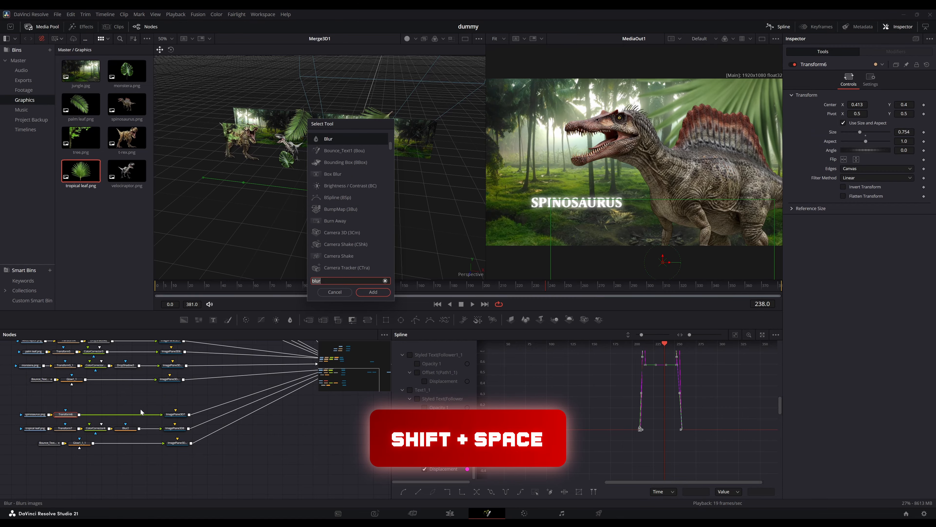
pyautogui.write('drop')
pyautogui.press('Up')
pyautogui.press('Return')
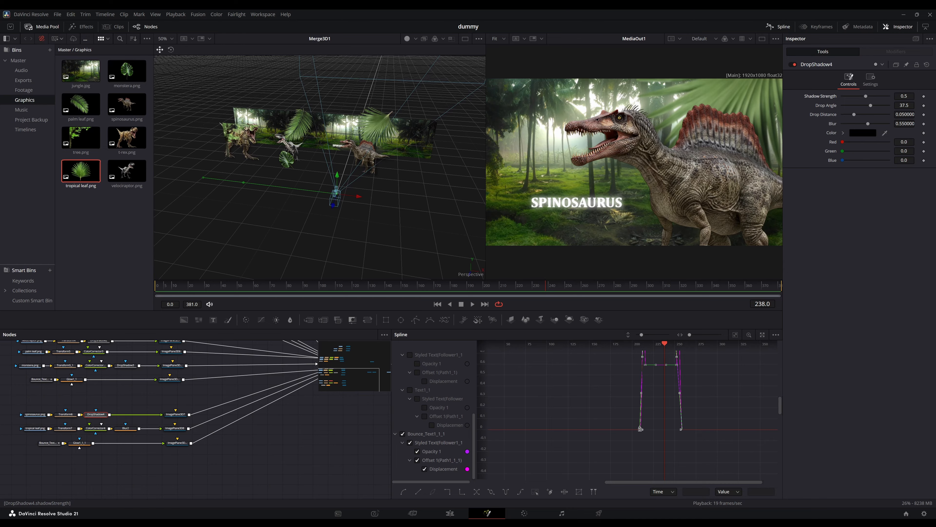
pyautogui.click(904, 96)
pyautogui.write('0.37')
pyautogui.press('Return')
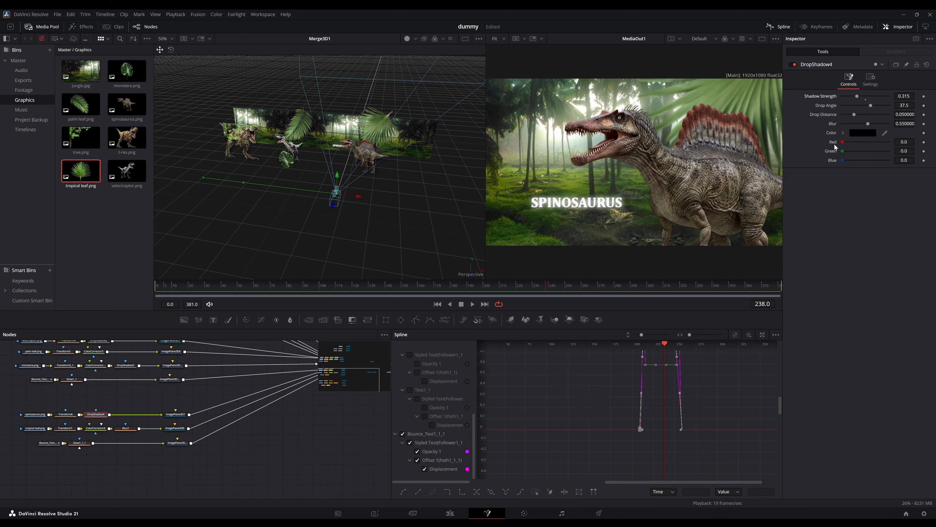
# - Hide the spline curves and add a black Background with its own image plane connected to Merge3D1
pyautogui.click(789, 27)
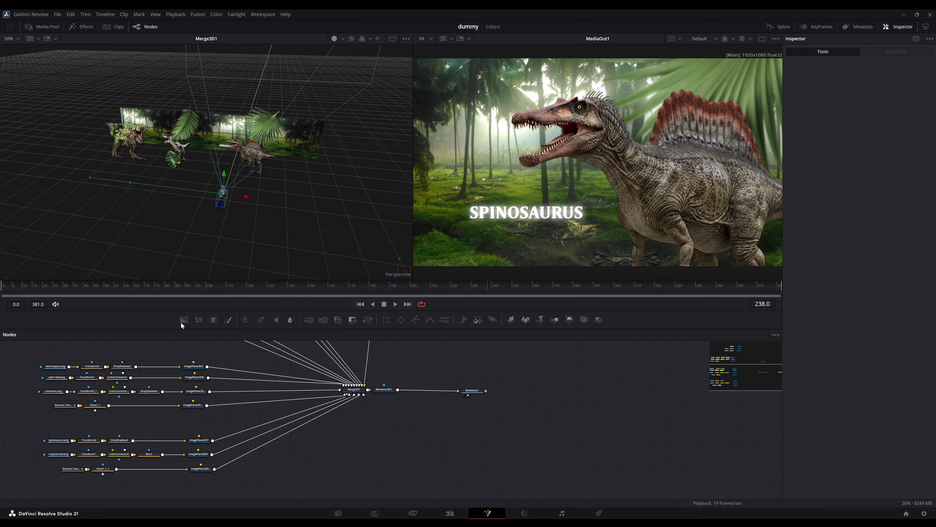
pyautogui.click(181, 320)
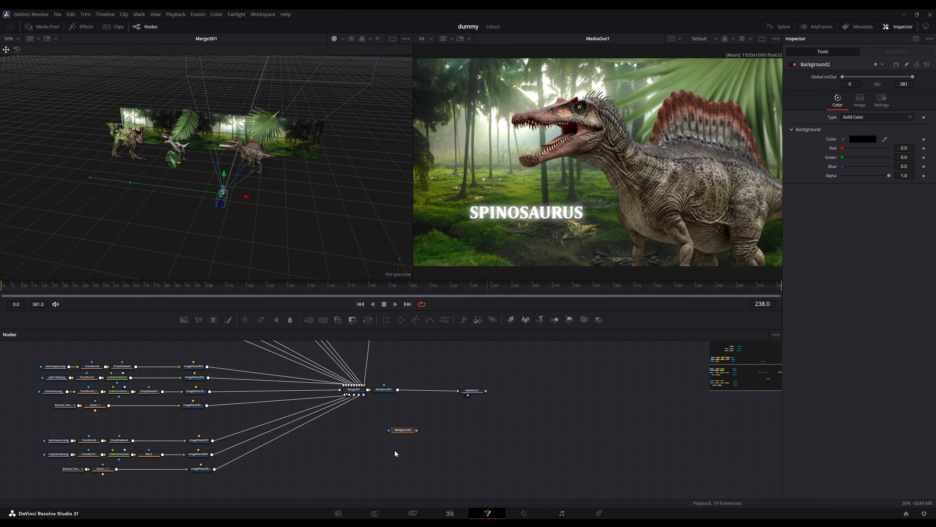
pyautogui.click(510, 319)
pyautogui.moveTo(438, 434); pyautogui.dragTo(354, 390)
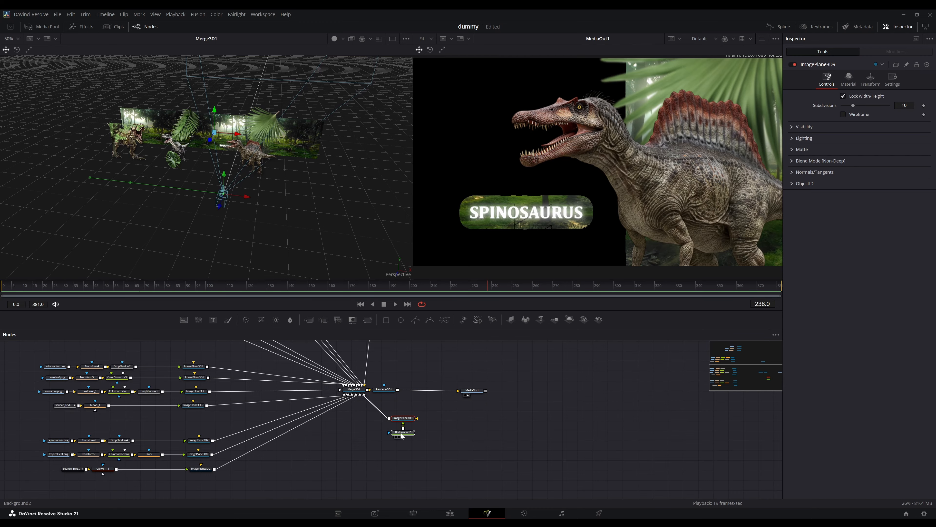
pyautogui.moveTo(402, 436); pyautogui.dragTo(401, 437)
# - Set the black background's image plane scale to 2.364
pyautogui.click(870, 78)
pyautogui.moveTo(903, 217); pyautogui.dragTo(935, 216)
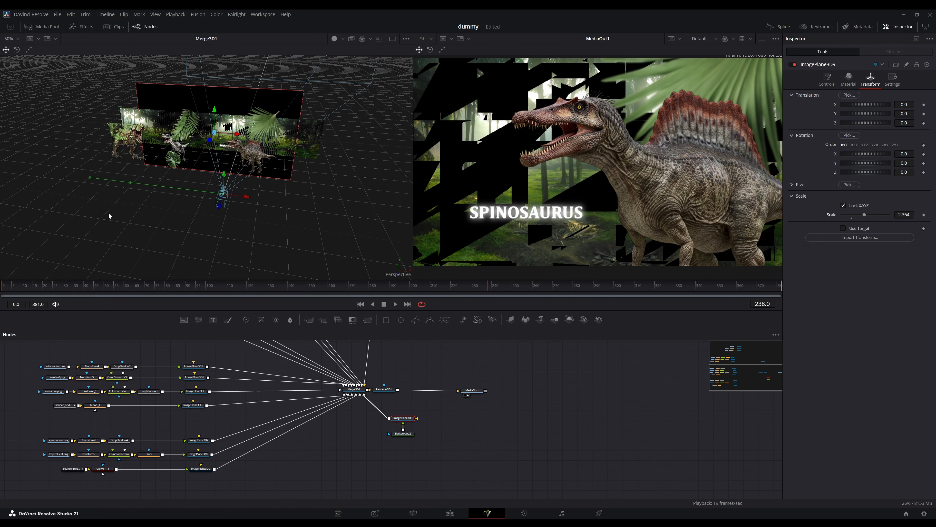
pyautogui.moveTo(211, 191); pyautogui.dragTo(212, 191)
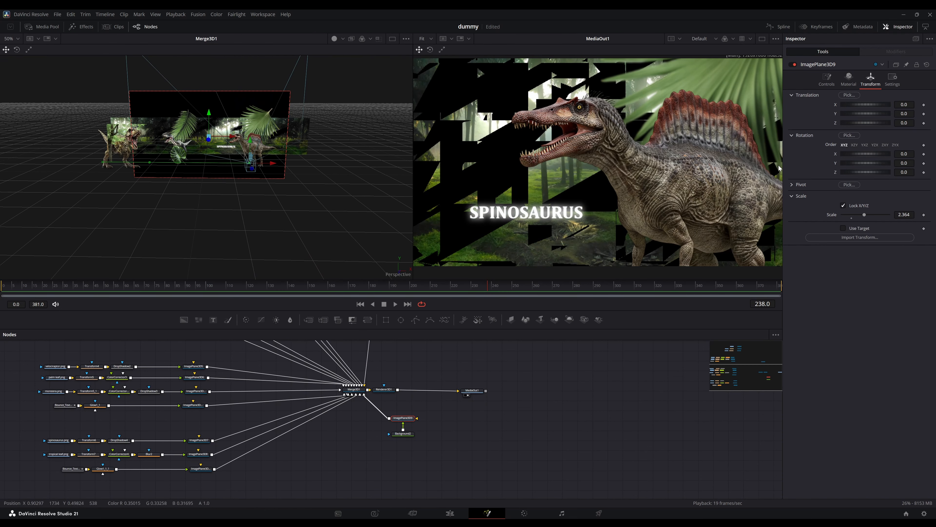
# - Scale the black background's image plane to 2.998 and move it to Z 0.053876, just in front of the jungle image
pyautogui.moveTo(902, 216); pyautogui.dragTo(915, 216)
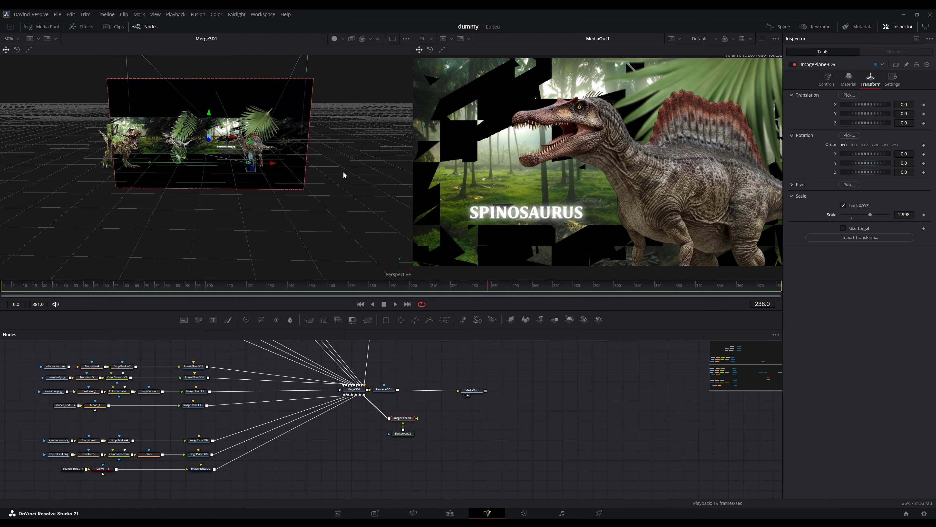
pyautogui.moveTo(236, 138); pyautogui.dragTo(209, 144)
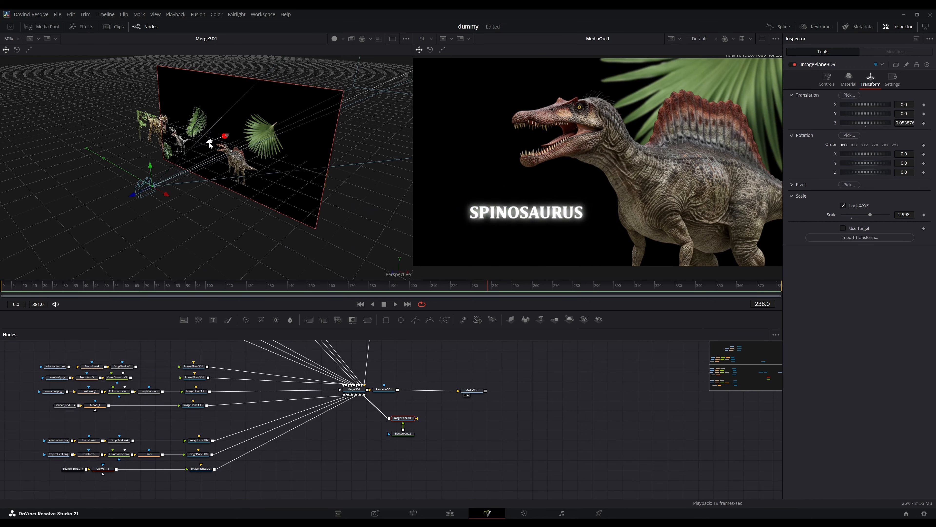
# - Change the black Background's colour to white (#ffffff) and return to frame 0
pyautogui.click(407, 436)
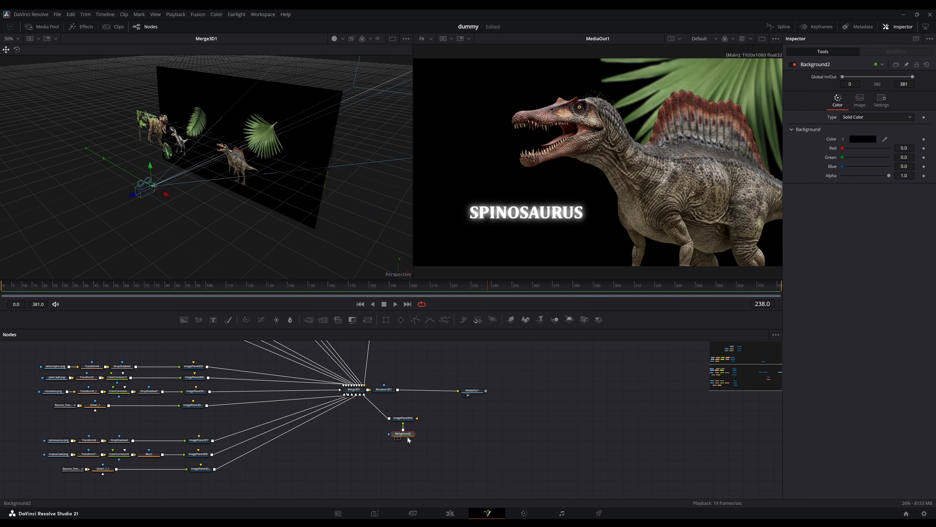
pyautogui.click(863, 139)
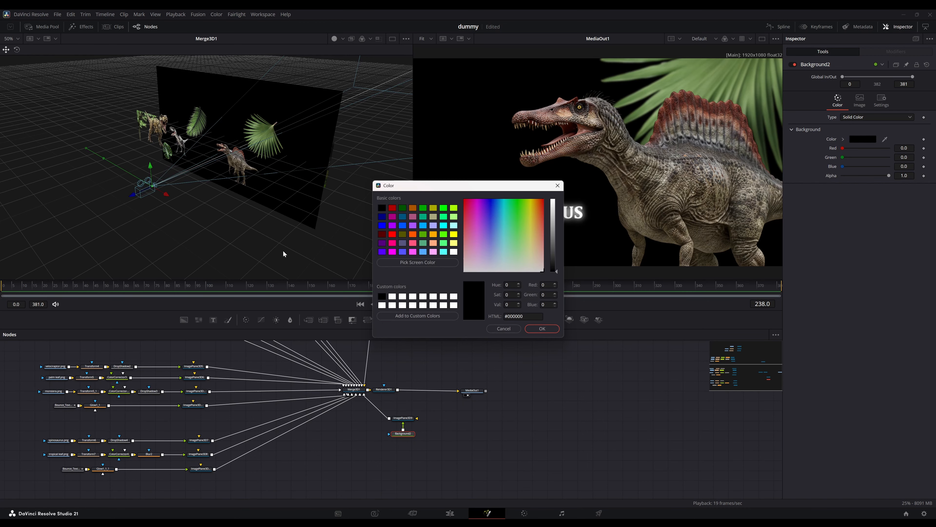
pyautogui.moveTo(549, 213); pyautogui.dragTo(553, 188)
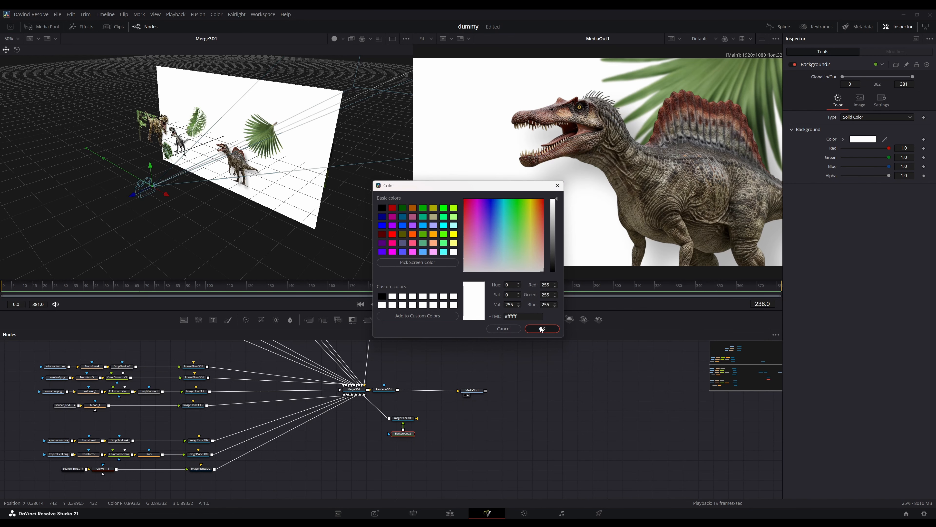
pyautogui.click(542, 328)
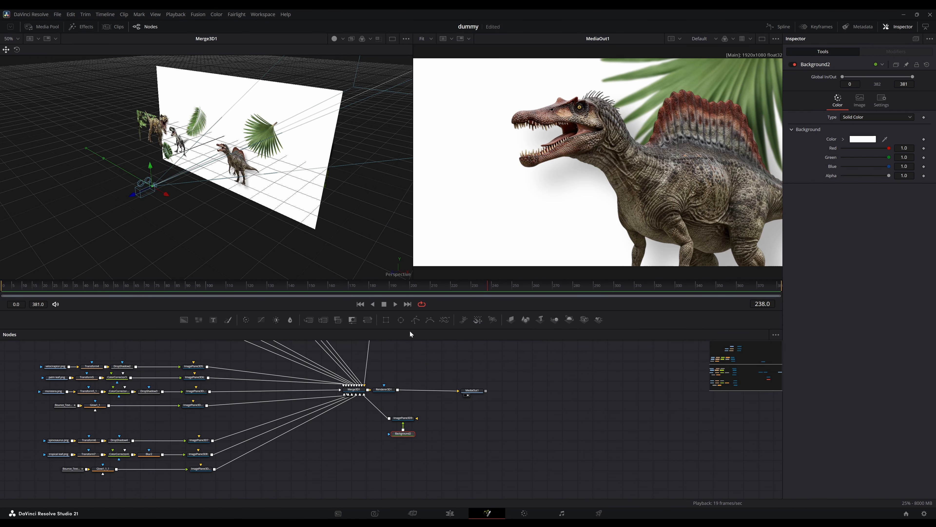
pyautogui.click(360, 287)
pyautogui.click(360, 303)
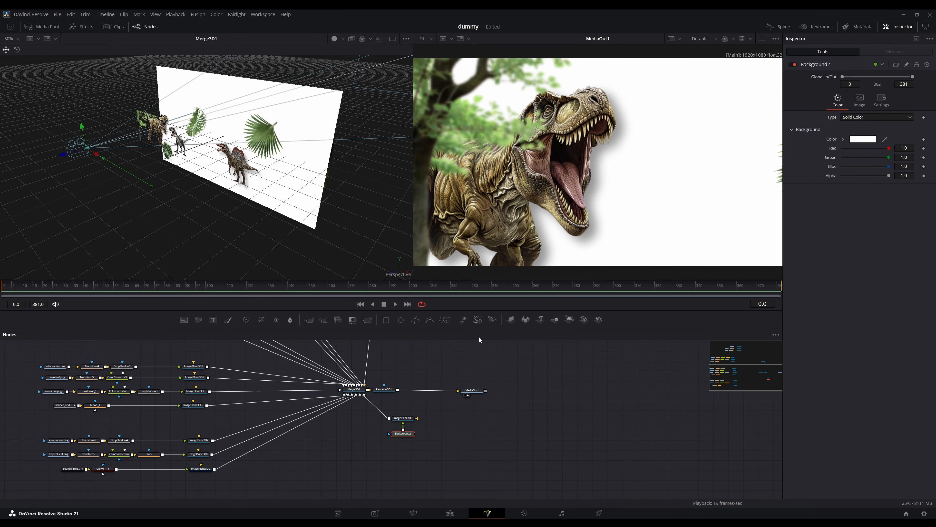
# - Mask the white Background with a Polygon, remove the keyframe on its shape animation and save the project
pyautogui.click(416, 319)
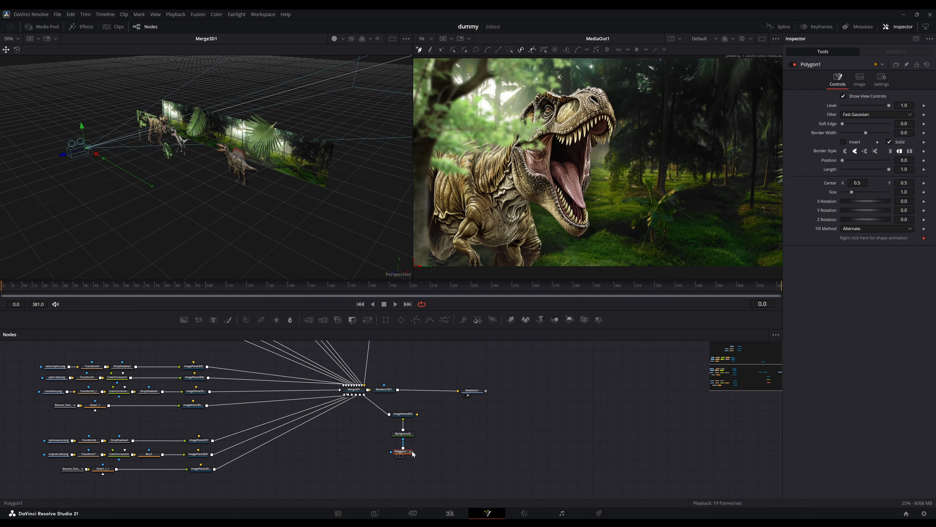
pyautogui.click(924, 238)
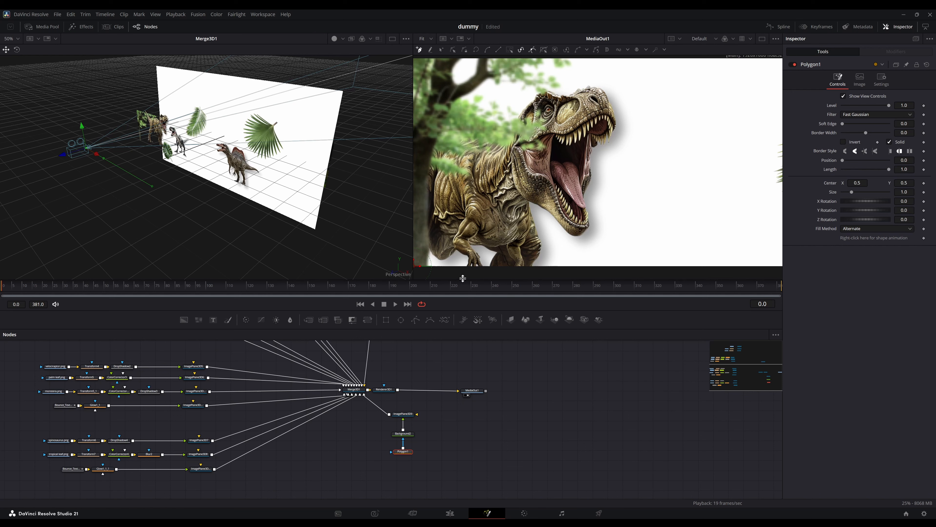
pyautogui.hotkey('ctrl', 's')
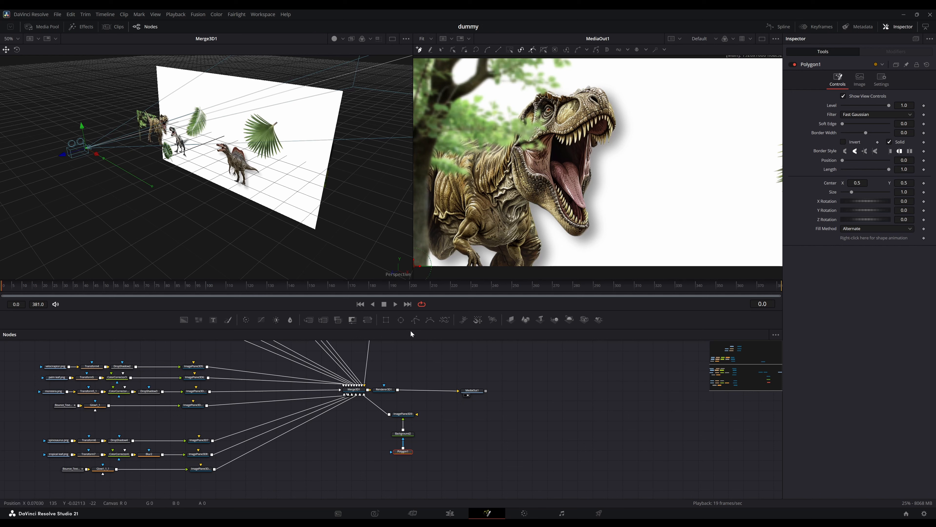
# - View the Background on its own, draw an open two-segment Polygon line from the T-Rex's jaw, and set its border width to 0.0017
pyautogui.click(404, 437)
pyautogui.press('1')
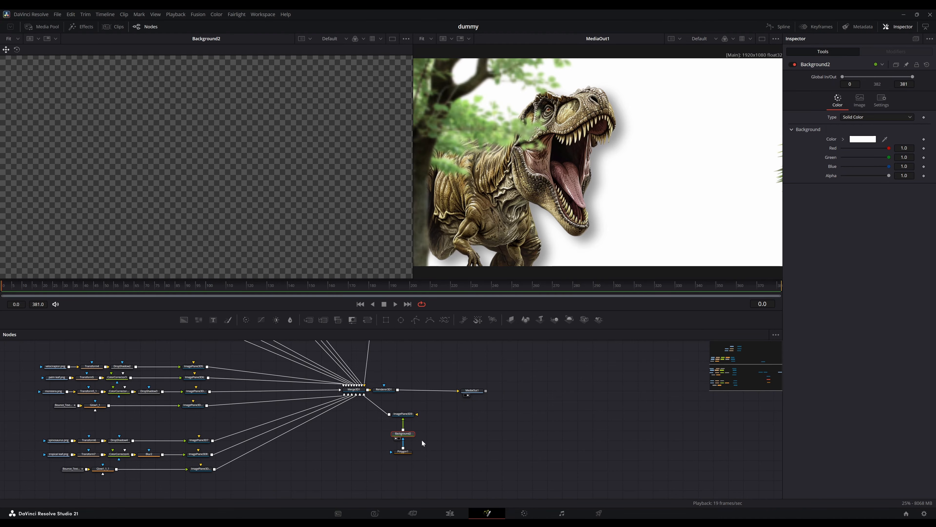
pyautogui.click(402, 451)
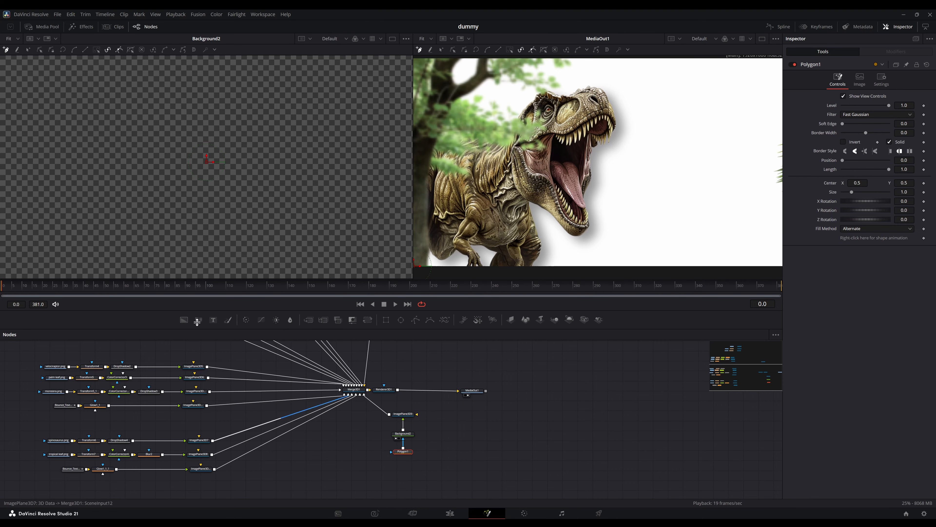
pyautogui.click(64, 163)
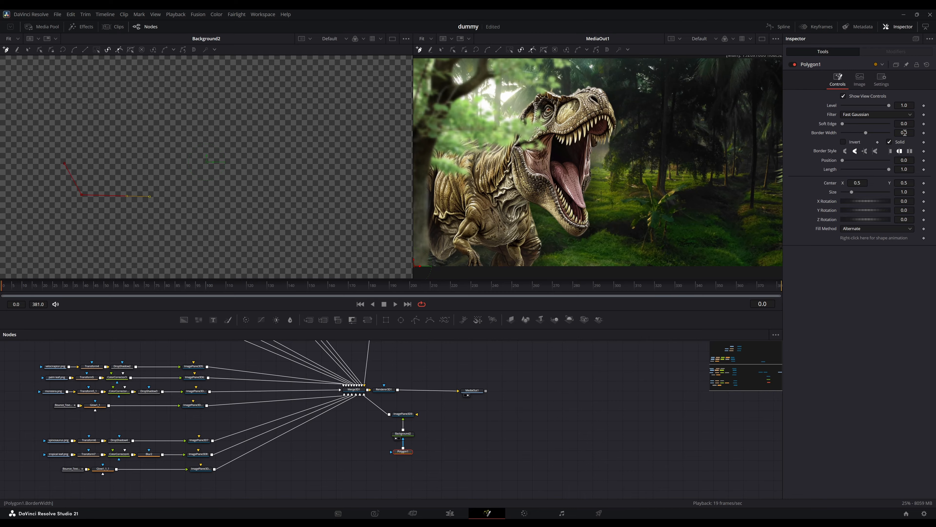
pyautogui.moveTo(904, 133); pyautogui.dragTo(905, 132)
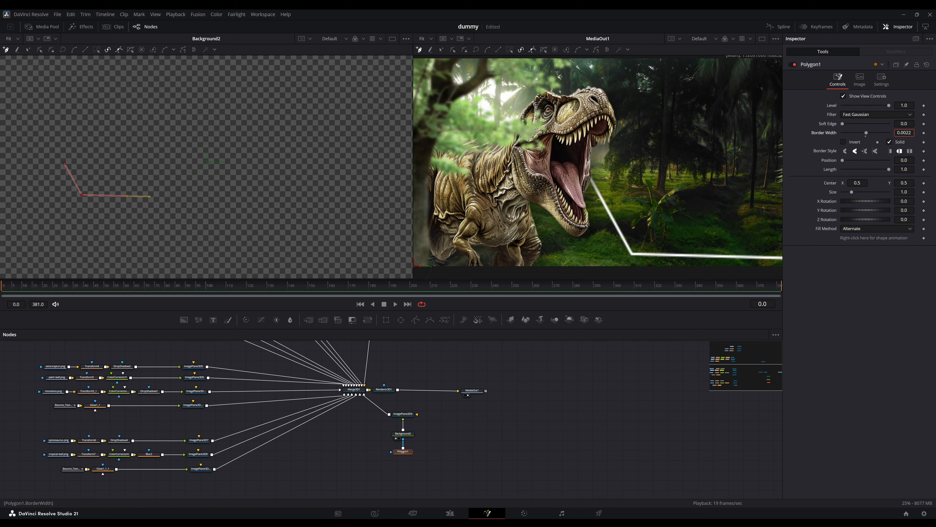
pyautogui.moveTo(904, 132); pyautogui.dragTo(904, 132)
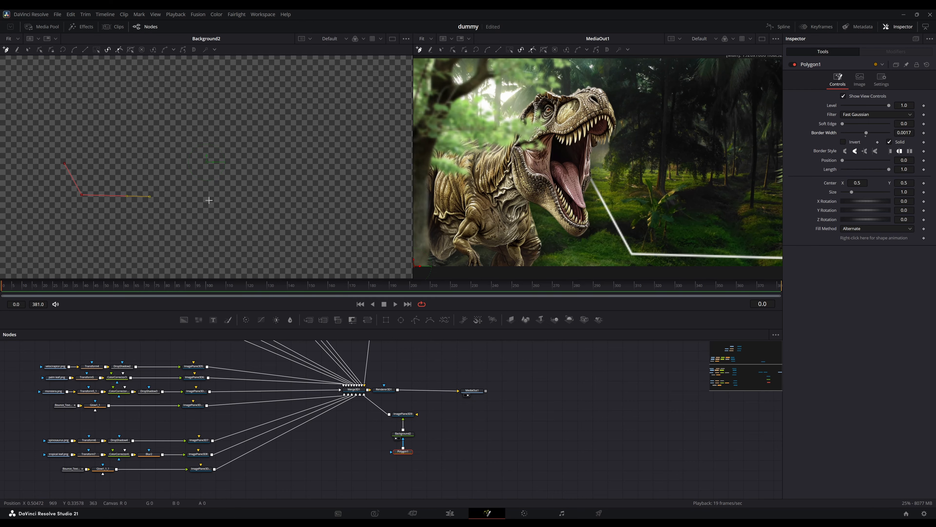
# - At frame 21, raise the line's corner and end point so it runs level just beneath the T-REX title
pyautogui.moveTo(40, 286); pyautogui.dragTo(46, 287)
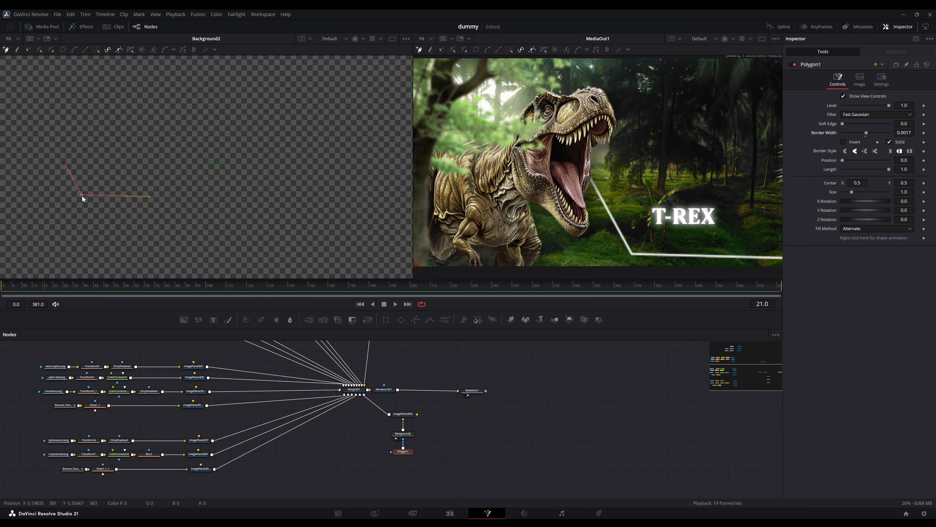
pyautogui.moveTo(82, 195); pyautogui.dragTo(79, 188)
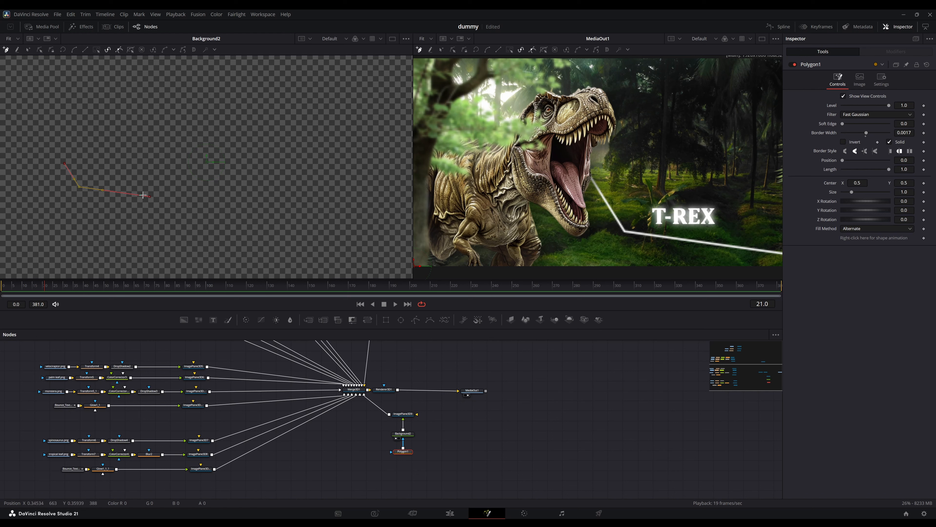
pyautogui.moveTo(150, 197); pyautogui.dragTo(149, 187)
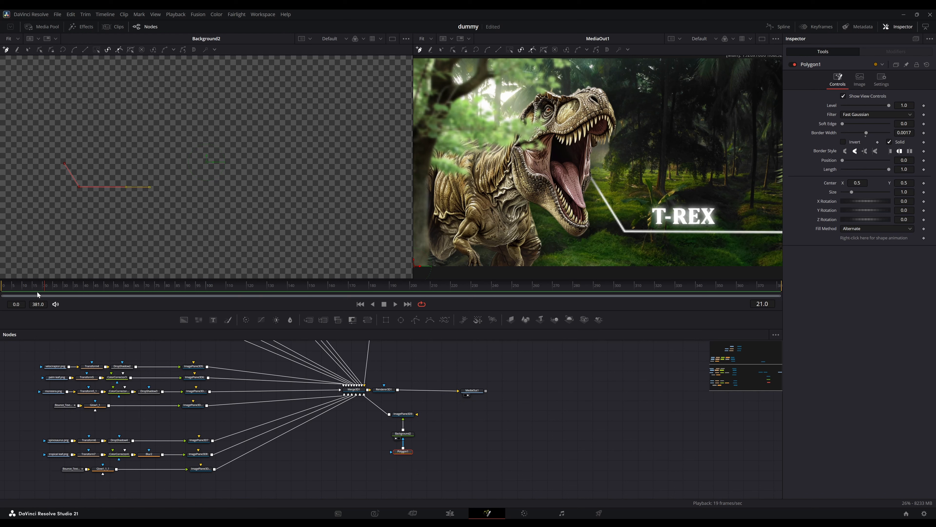
# - Shorten the level line before the velociraptor and add a point so it rises diagonally just past the VELOCIRAPTOR title
pyautogui.moveTo(107, 287); pyautogui.dragTo(185, 289)
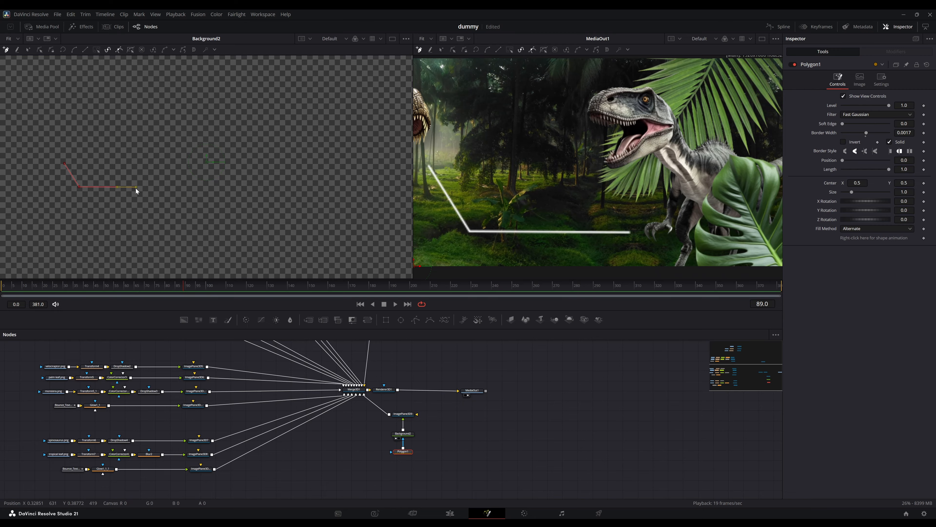
pyautogui.click(146, 174)
pyautogui.moveTo(146, 174); pyautogui.dragTo(158, 167)
pyautogui.click(196, 287)
pyautogui.moveTo(198, 288); pyautogui.dragTo(241, 290)
pyautogui.moveTo(158, 167); pyautogui.dragTo(151, 167)
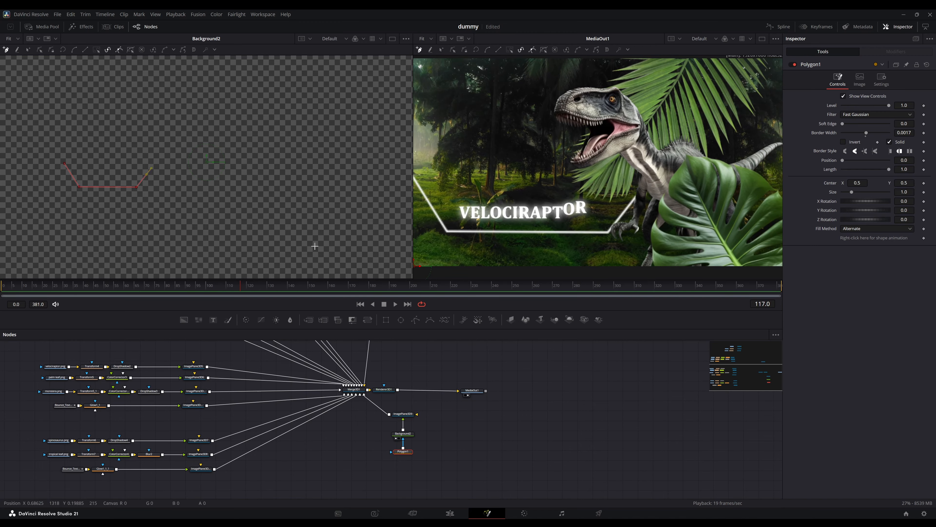
# - Extend the line down and level beneath the SPINOSAURUS title, end it with a rising diagonal towards the spinosaurus, and return to frame 0
pyautogui.moveTo(239, 286); pyautogui.dragTo(364, 293)
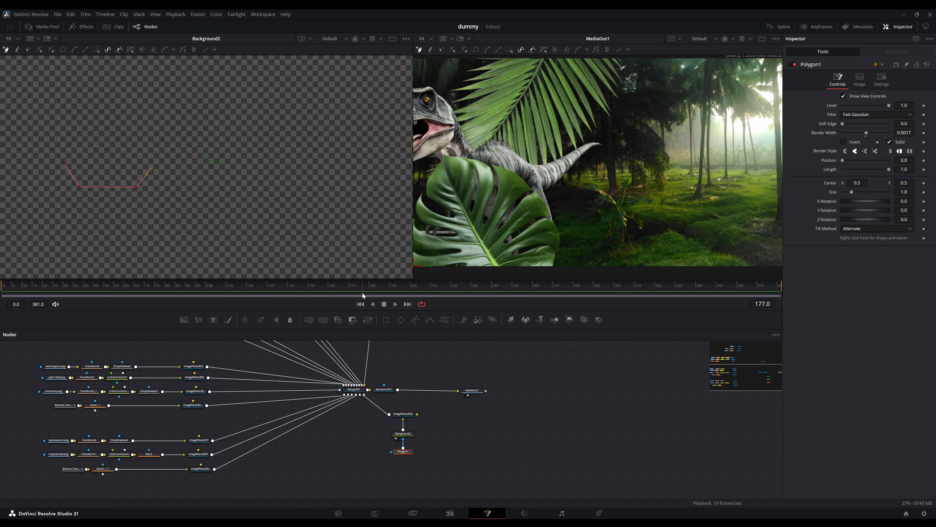
pyautogui.click(160, 186)
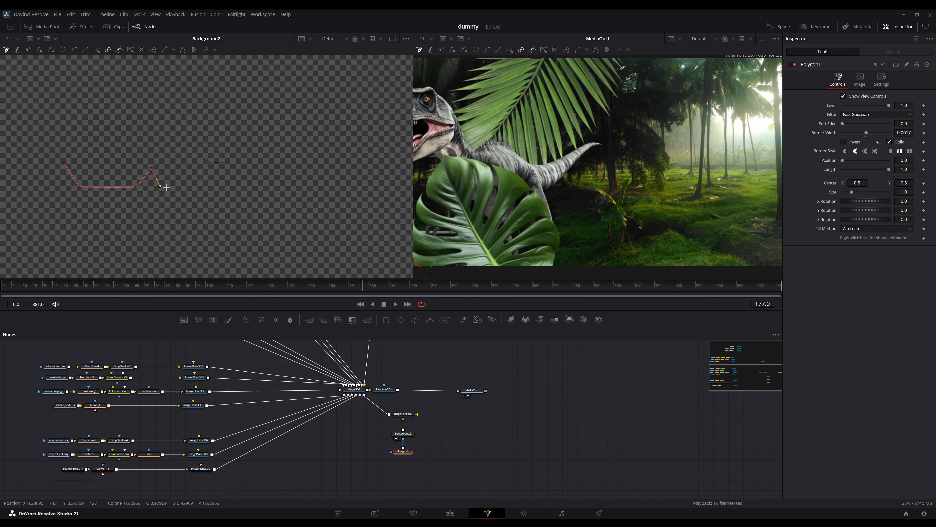
pyautogui.click(236, 186)
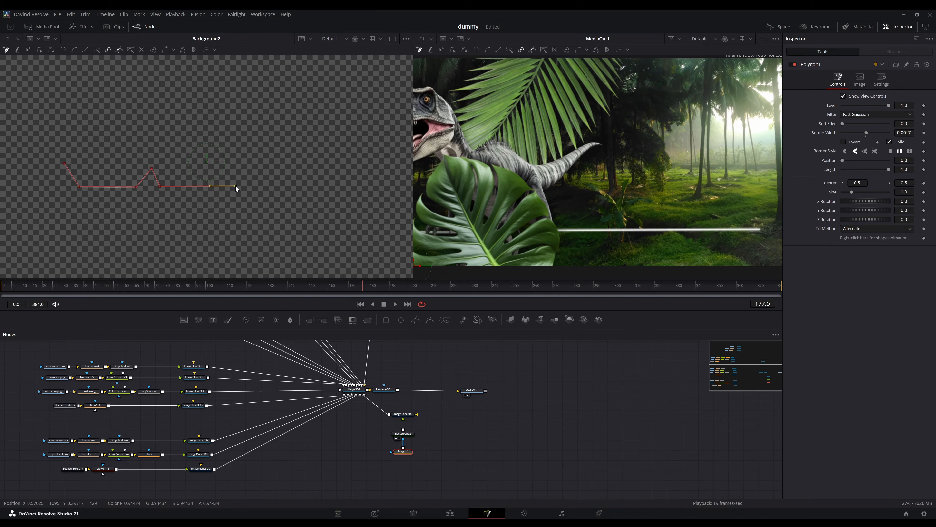
pyautogui.click(390, 287)
pyautogui.moveTo(390, 286); pyautogui.dragTo(443, 286)
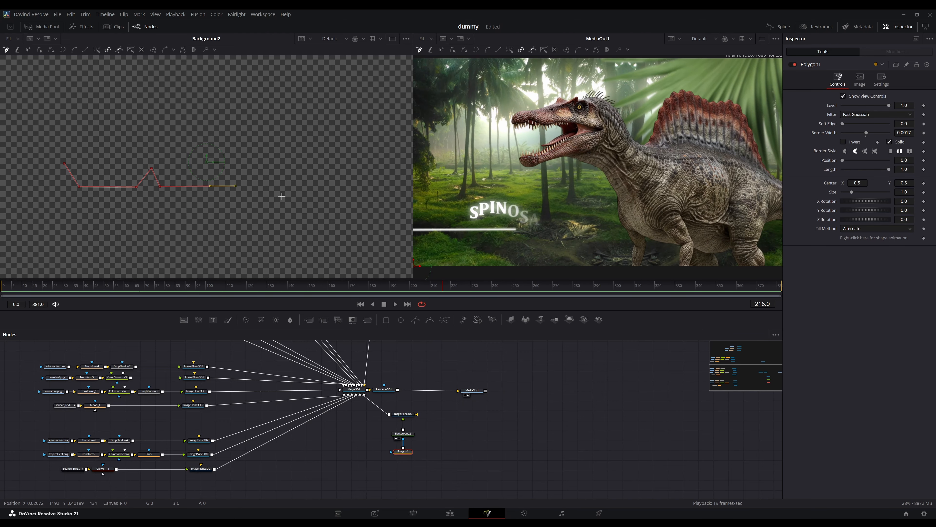
pyautogui.hotkey('shift', 'Right')
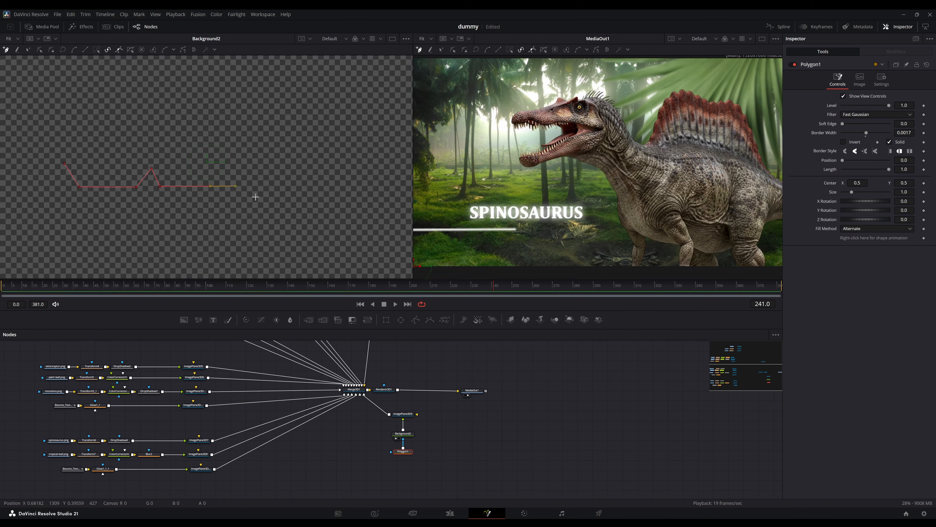
pyautogui.moveTo(235, 186); pyautogui.dragTo(259, 186)
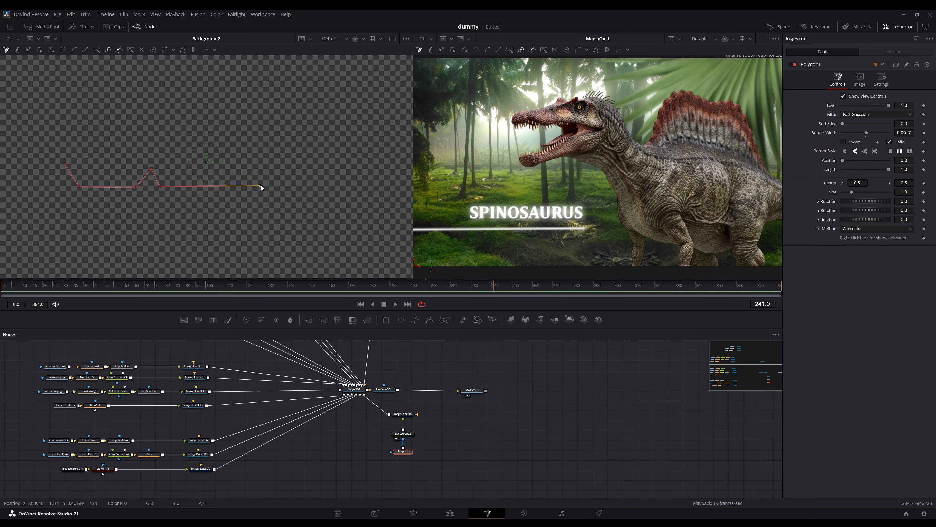
pyautogui.click(278, 167)
pyautogui.moveTo(493, 286); pyautogui.dragTo(2, 286)
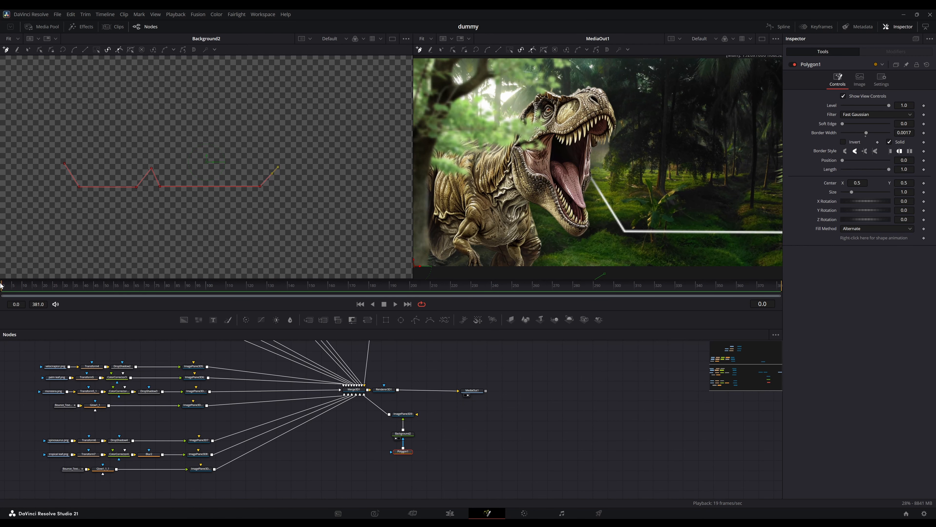
# - Show the spline curves and keyframe the Polygon's Length at 0 on frame 10 and 0.271 on frame 20
pyautogui.click(781, 27)
pyautogui.moveTo(889, 169); pyautogui.dragTo(741, 196)
pyautogui.click(36, 288)
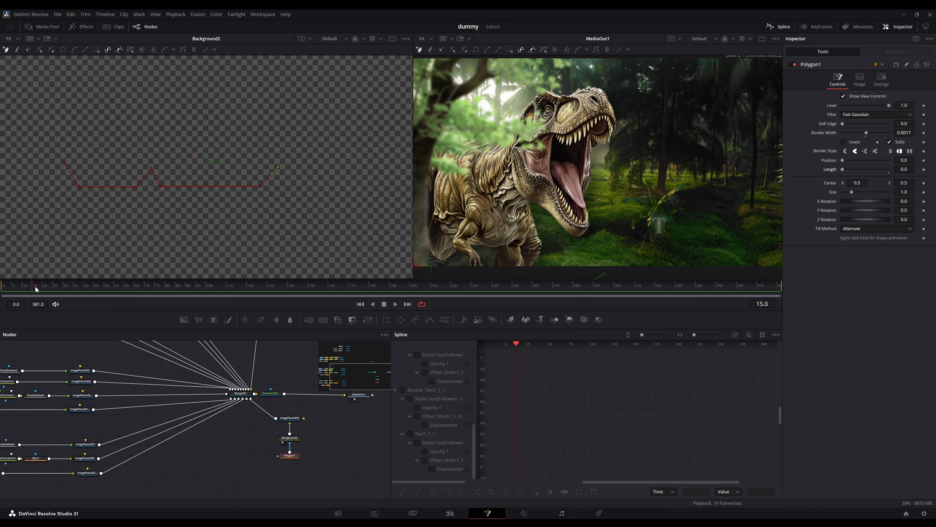
pyautogui.moveTo(36, 288); pyautogui.dragTo(24, 291)
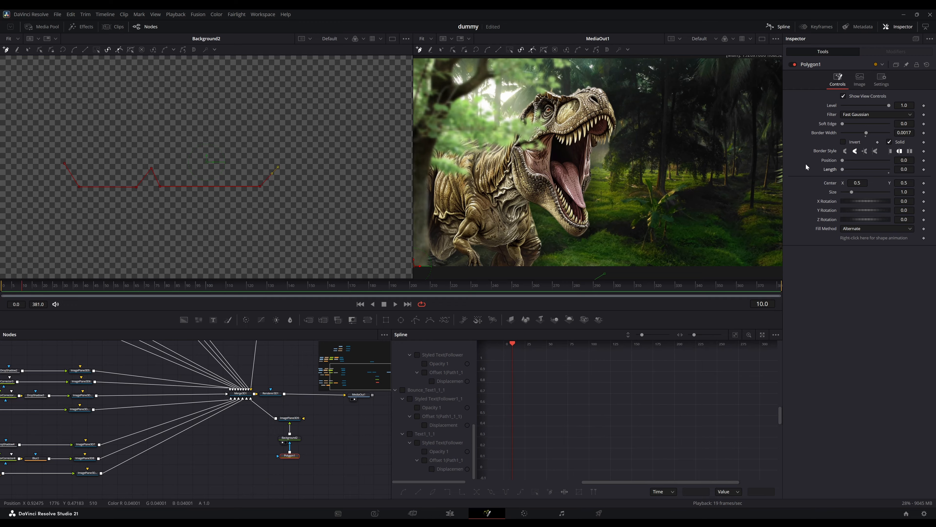
pyautogui.click(924, 170)
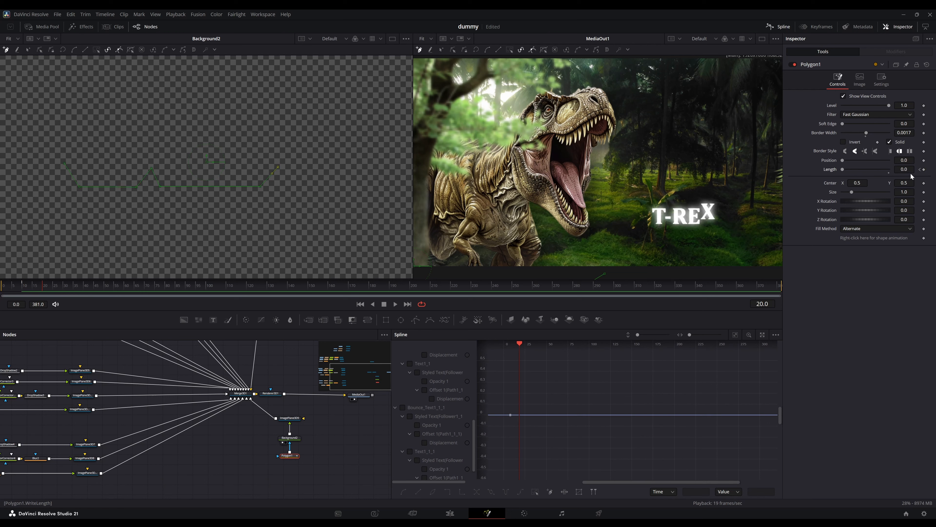
pyautogui.moveTo(910, 172)
pyautogui.mouseDown()
pyautogui.moveTo(935, 171)
pyautogui.moveTo(908, 169)
pyautogui.mouseUp()
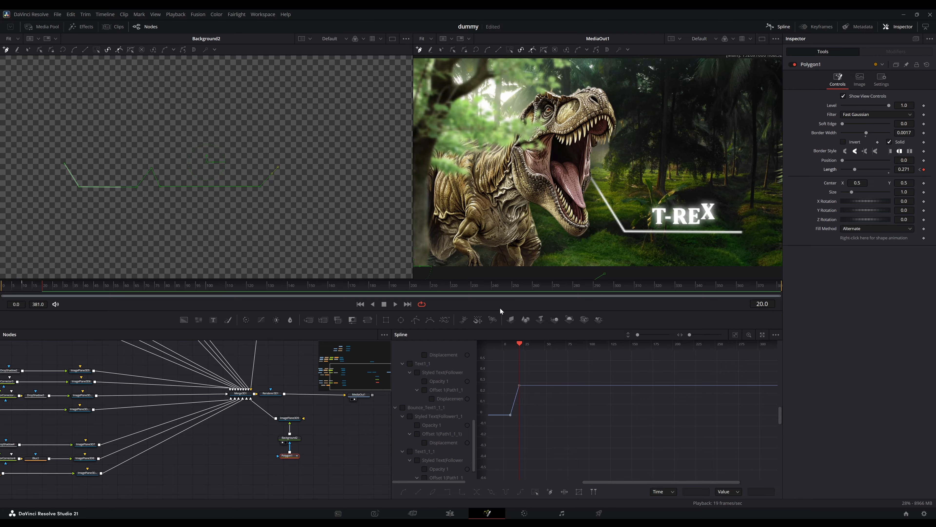
# - Smooth the Polygon's Length keyframes in the spline curve and play back the line's reveal beside the T-REX title
pyautogui.scroll(5, 434, 398)
pyautogui.scroll(-3, 435, 401)
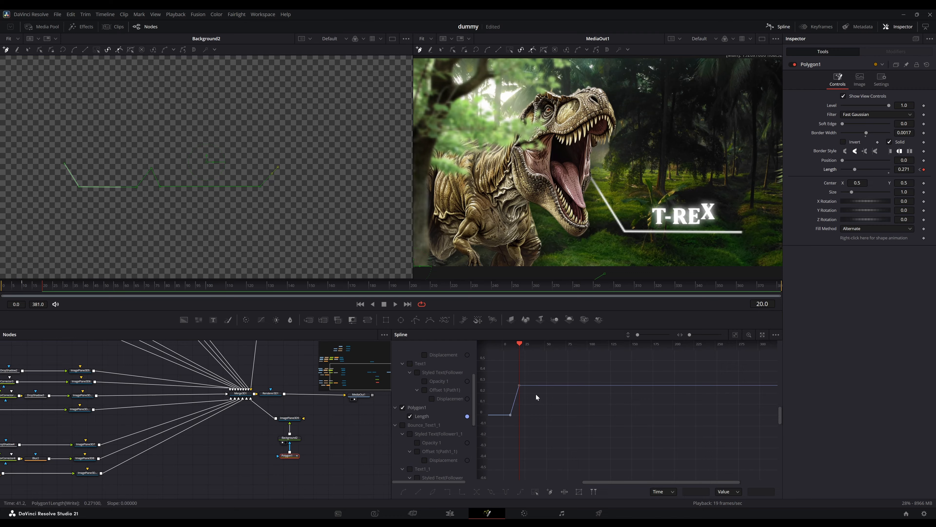
pyautogui.hotkey('ctrl', 'a')
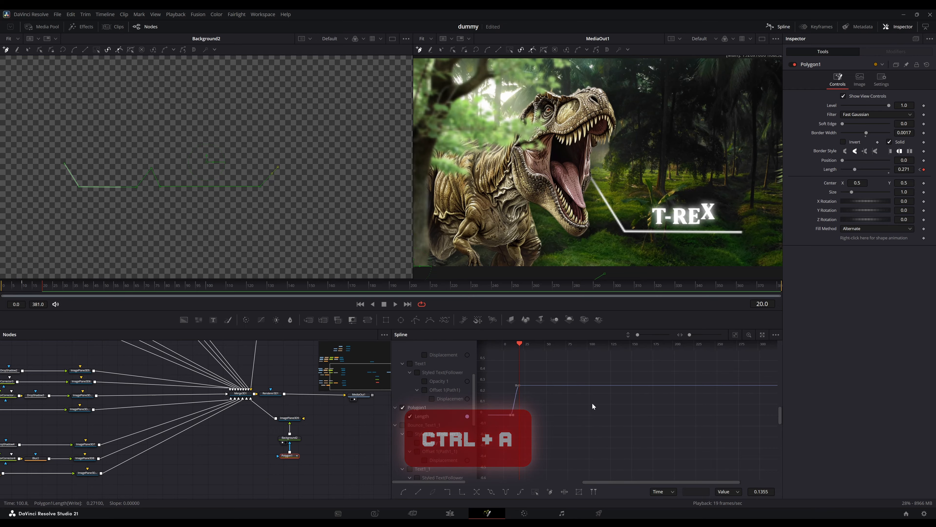
pyautogui.moveTo(29, 290); pyautogui.dragTo(17, 289)
pyautogui.press('space')
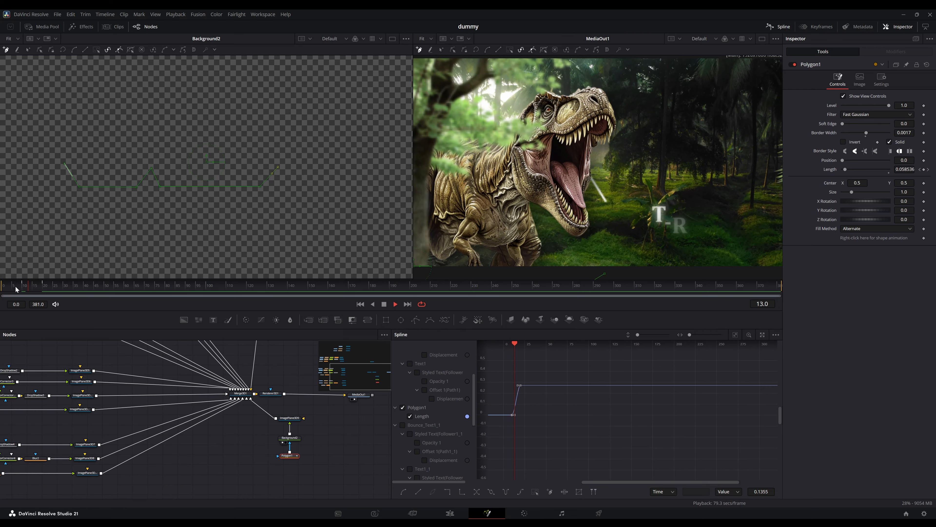
pyautogui.press('space')
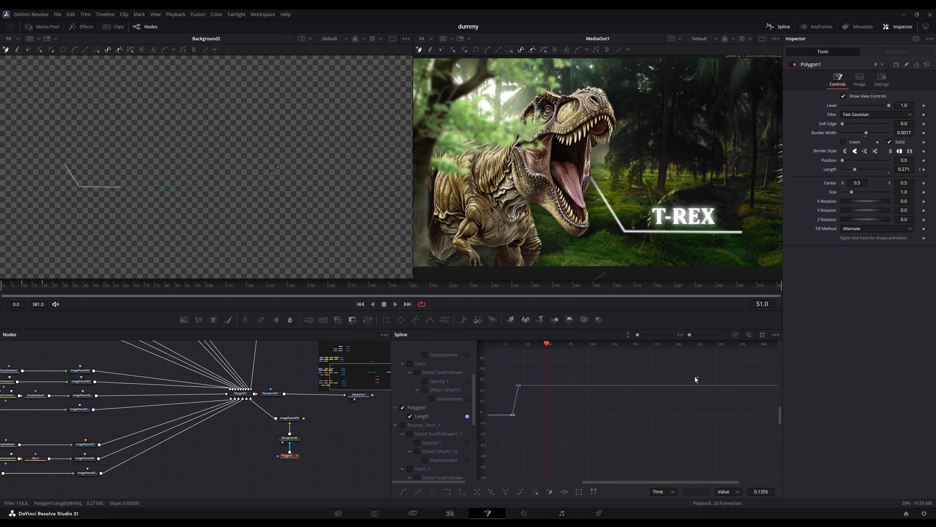
# - Lengthen the ease into the Polygon's Length keyframe at frame 20 and play the line's reveal from the start
pyautogui.click(735, 334)
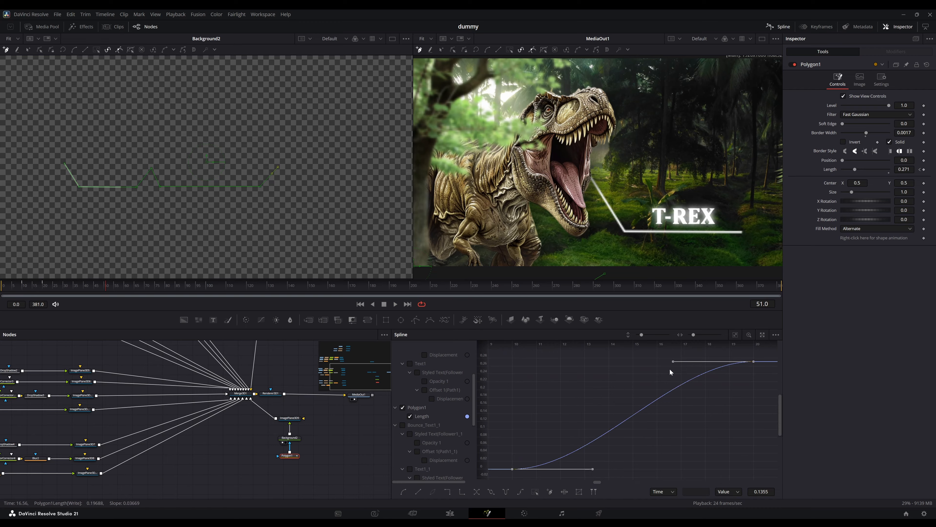
pyautogui.moveTo(672, 364); pyautogui.dragTo(606, 361)
pyautogui.press('Home')
pyautogui.press('space')
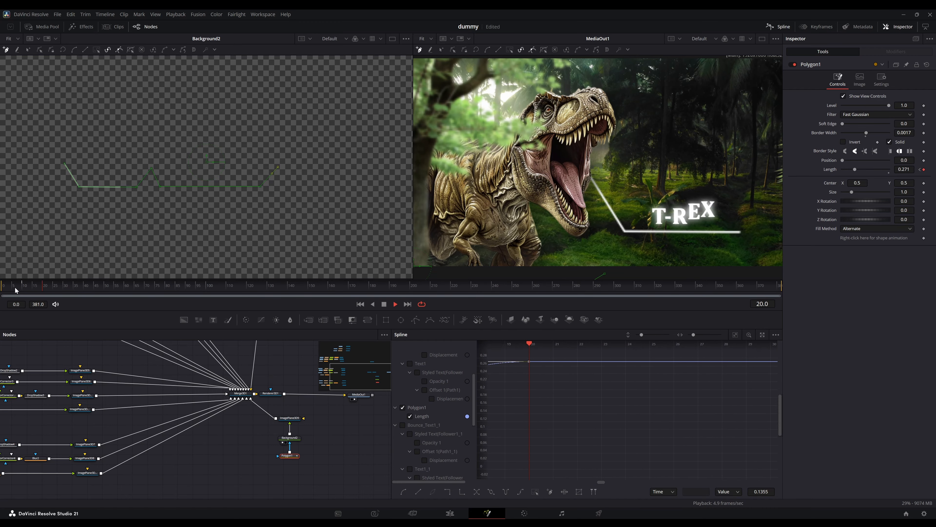
pyautogui.press('space')
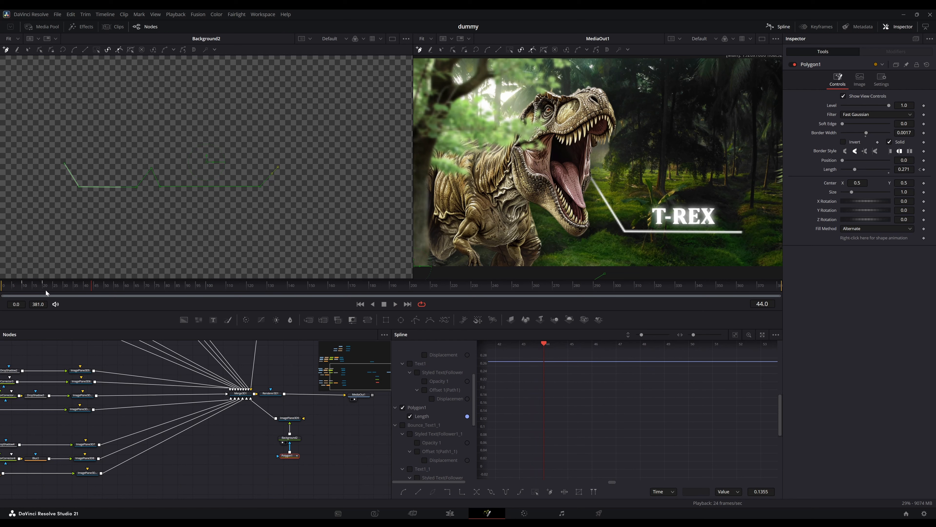
# - Hold the line at frame 61 by keyframing the Polygon's Position at 0 and Length at 0.271
pyautogui.click(56, 290)
pyautogui.moveTo(95, 287); pyautogui.dragTo(126, 289)
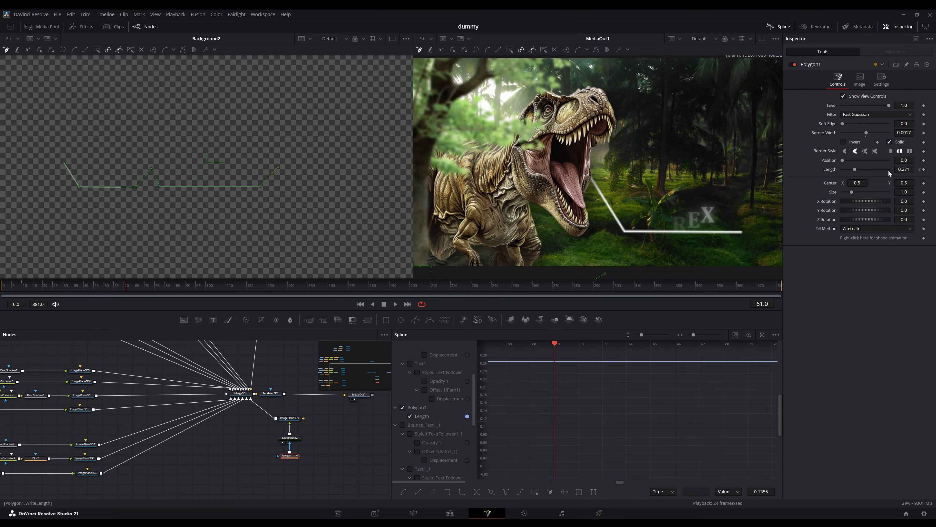
pyautogui.click(924, 160)
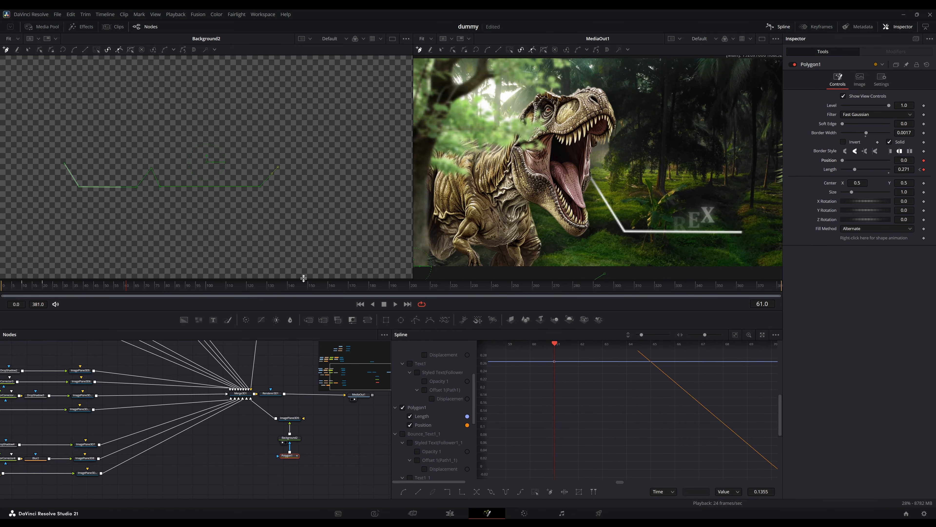
# - At frame 105, keyframe the Polygon's Position at 0.11 and Length at 0.295 so the line sits beneath the VELOCIRAPTOR title
pyautogui.moveTo(127, 288); pyautogui.dragTo(216, 291)
pyautogui.click(924, 169)
pyautogui.click(924, 160)
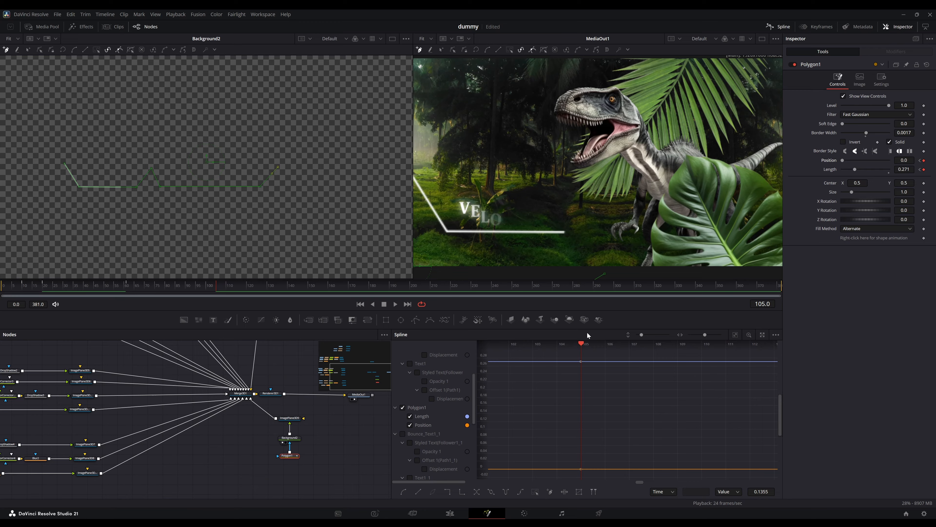
pyautogui.moveTo(217, 284)
pyautogui.mouseDown()
pyautogui.moveTo(204, 283)
pyautogui.moveTo(217, 285)
pyautogui.mouseUp()
pyautogui.moveTo(902, 158)
pyautogui.mouseDown()
pyautogui.moveTo(929, 159)
pyautogui.moveTo(905, 170)
pyautogui.moveTo(902, 163)
pyautogui.mouseUp()
# - Smooth the Length curve between frames 61 and 105 and strengthen its easing
pyautogui.hotkey('ctrl', 'f')
pyautogui.moveTo(636, 355); pyautogui.dragTo(708, 378)
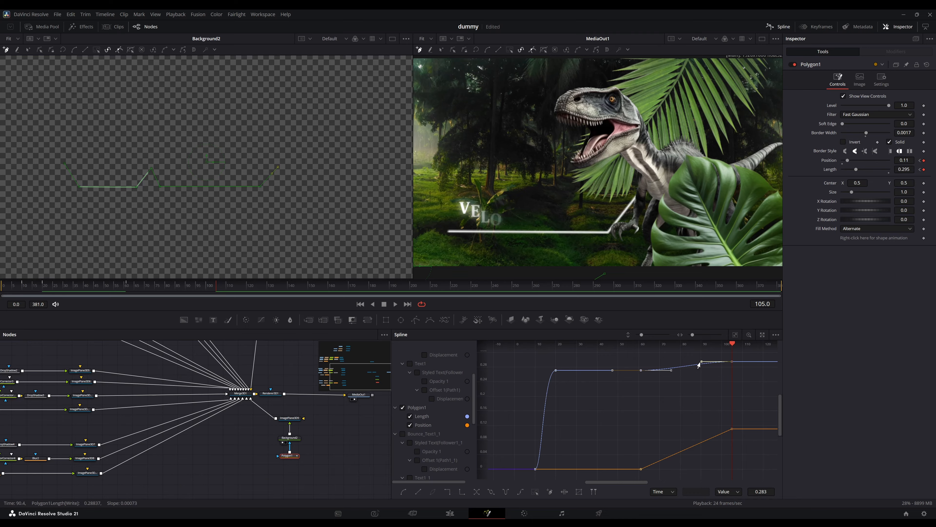
pyautogui.moveTo(670, 371); pyautogui.dragTo(690, 371)
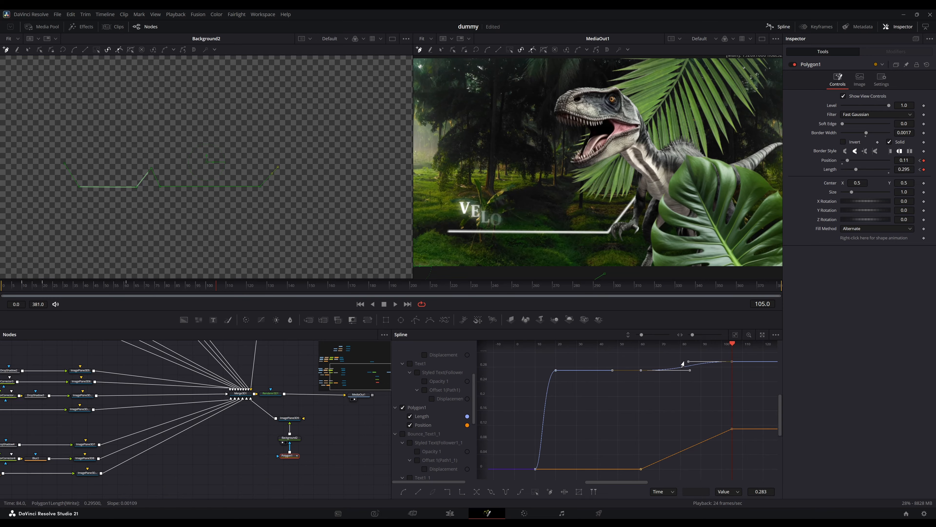
# - Smooth the Position curve between frames 61 and 105 with a stronger ease out of frame 61, and play back the line's move to the velociraptor
pyautogui.moveTo(623, 400); pyautogui.dragTo(739, 479)
pyautogui.press('s')
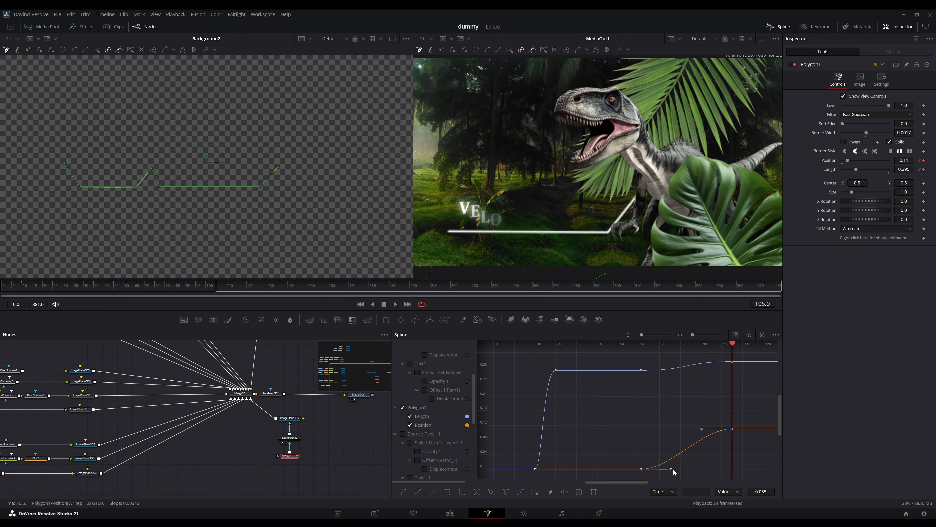
pyautogui.moveTo(672, 469); pyautogui.dragTo(697, 469)
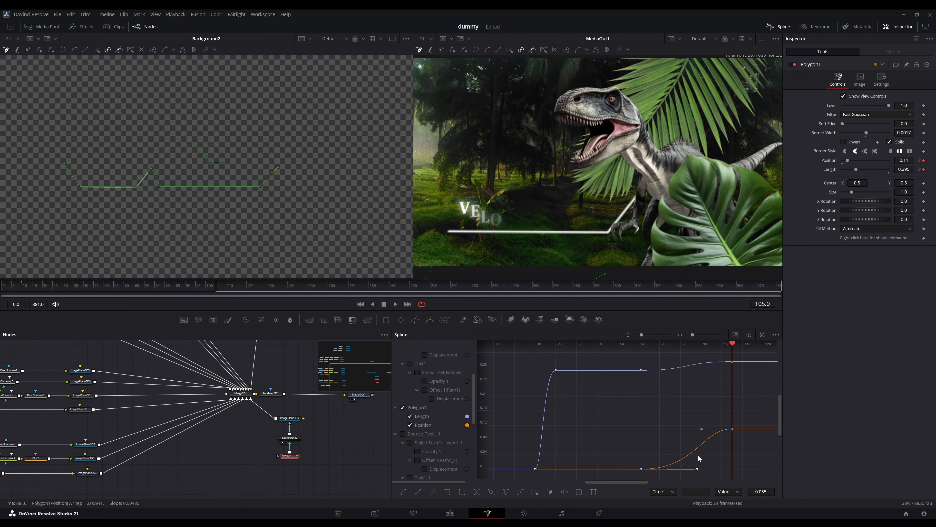
pyautogui.click(700, 430)
pyautogui.click(535, 386)
pyautogui.click(110, 287)
pyautogui.press('space')
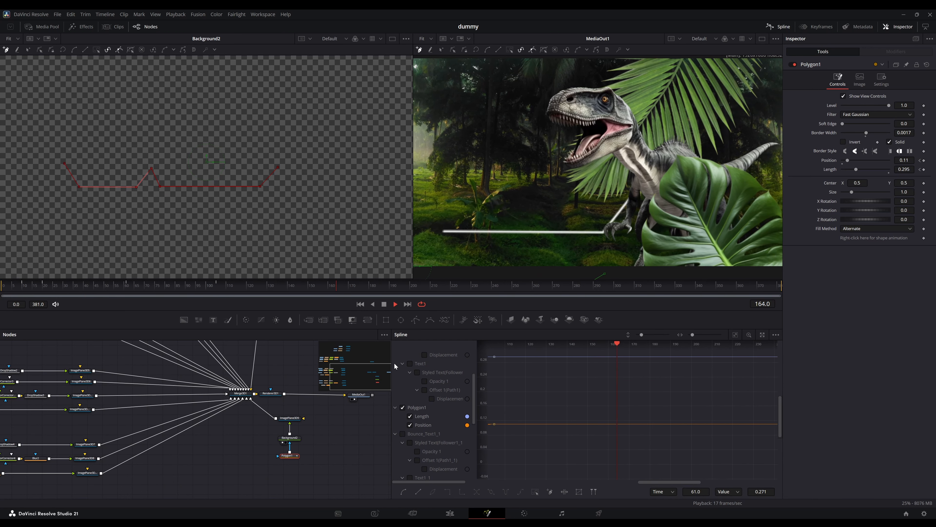
pyautogui.press('space')
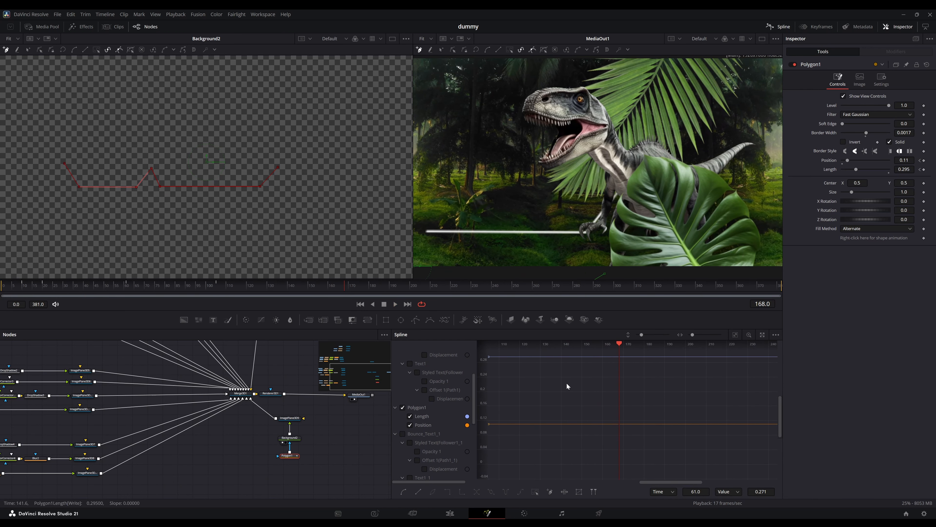
# - Hold the line at frame 160 by keyframing the Polygon's Position at 0.11 and Length at 0.295
pyautogui.click(336, 285)
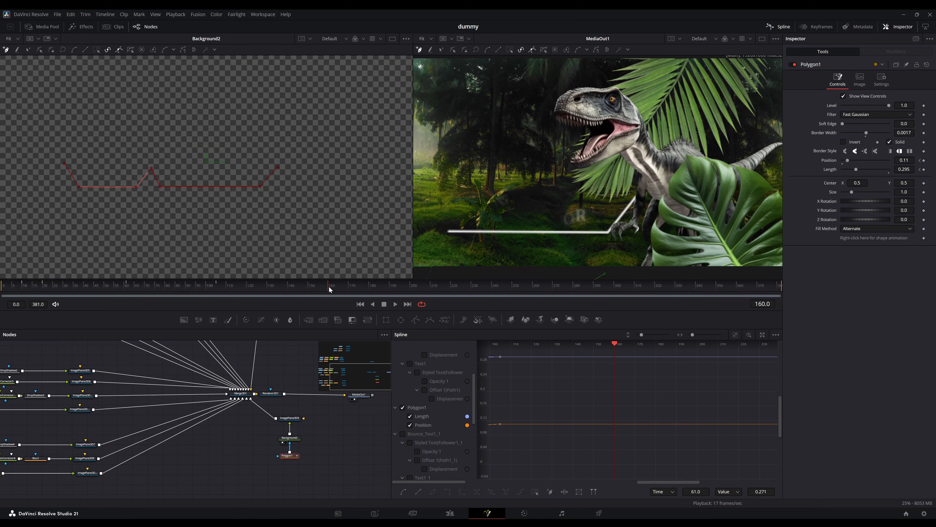
pyautogui.click(326, 285)
pyautogui.click(328, 287)
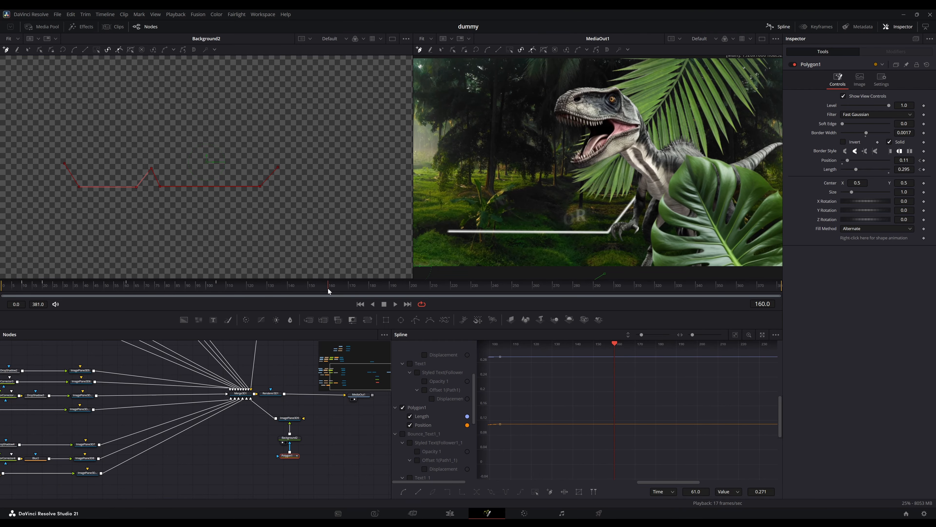
pyautogui.click(924, 169)
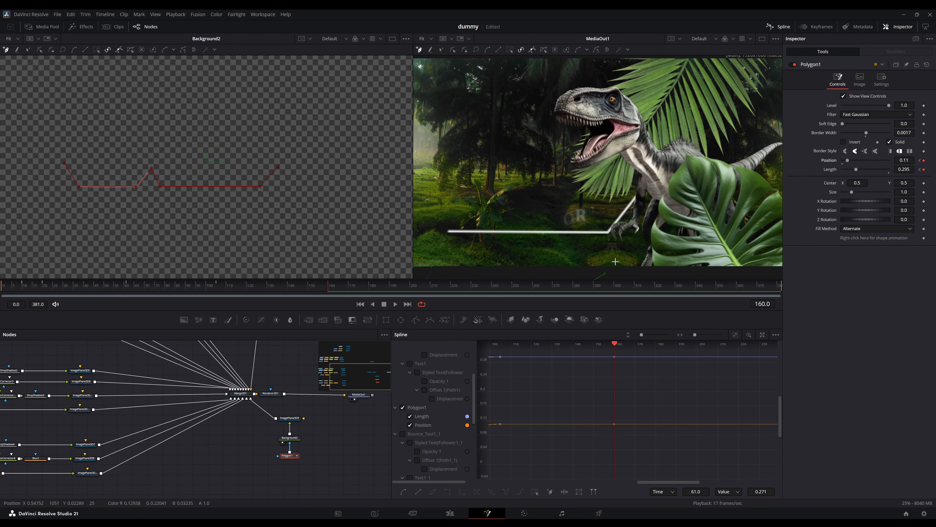
# - At frame 211, set the Polygon's Position to 0.718 so the line runs beneath the SPINOSAURUS title
pyautogui.moveTo(338, 285); pyautogui.dragTo(434, 291)
pyautogui.rightClick(407, 294)
pyautogui.click(410, 288)
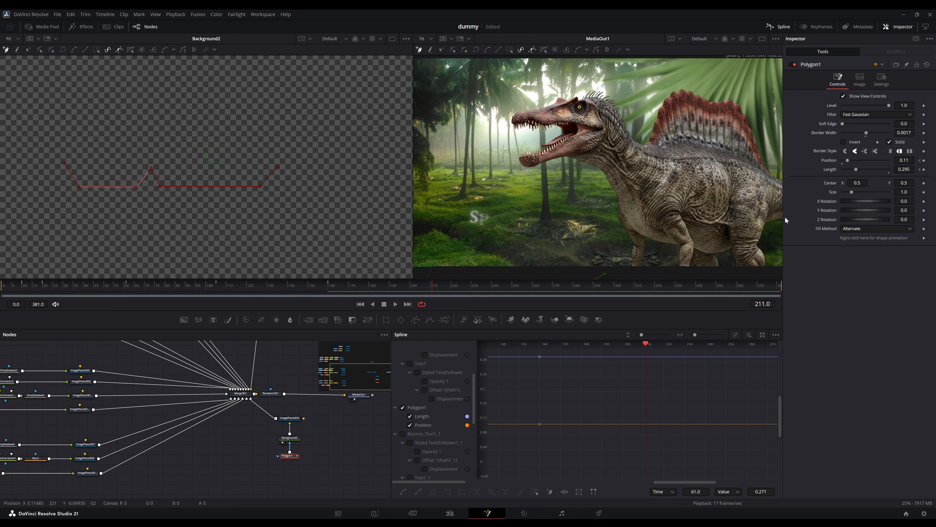
pyautogui.moveTo(848, 160); pyautogui.dragTo(876, 160)
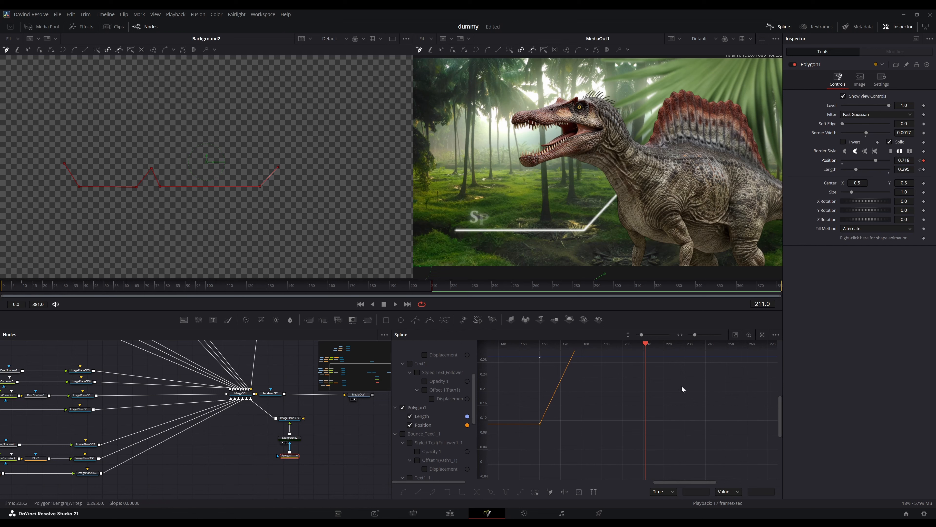
# - Isolate the Position curve, smooth its rise between frames 160 and 211 with a long ease into the last keyframe, and play it back
pyautogui.moveTo(681, 387); pyautogui.dragTo(663, 442)
pyautogui.click(410, 416)
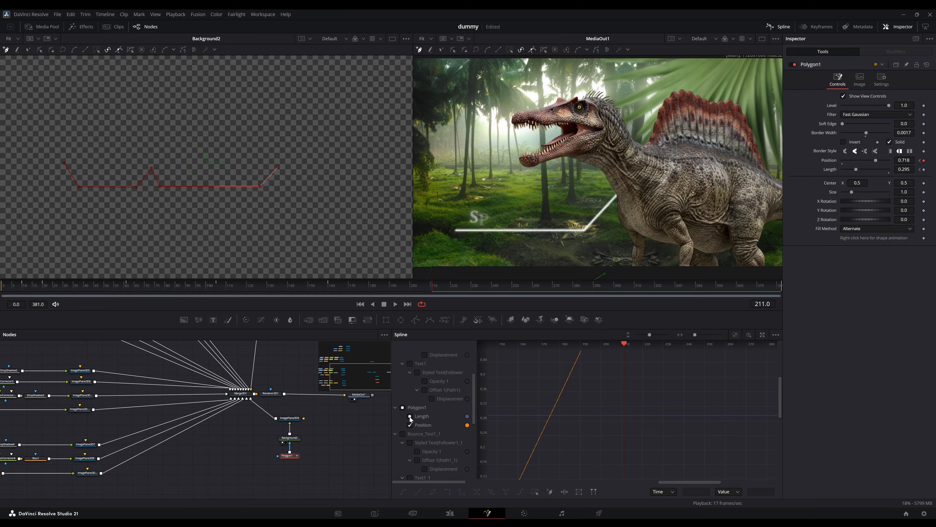
pyautogui.hotkey('ctrl', 'f')
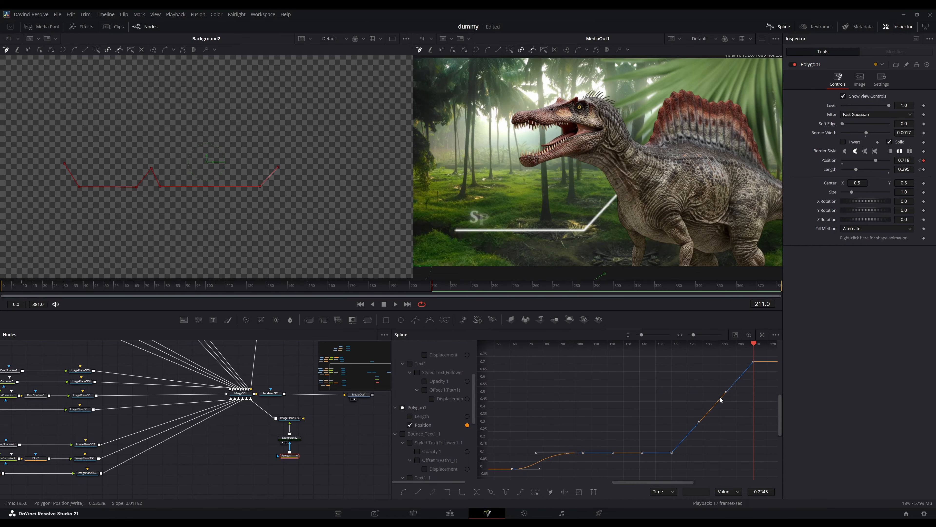
pyautogui.moveTo(661, 350); pyautogui.dragTo(757, 462)
pyautogui.press('s')
pyautogui.moveTo(725, 365); pyautogui.dragTo(599, 365)
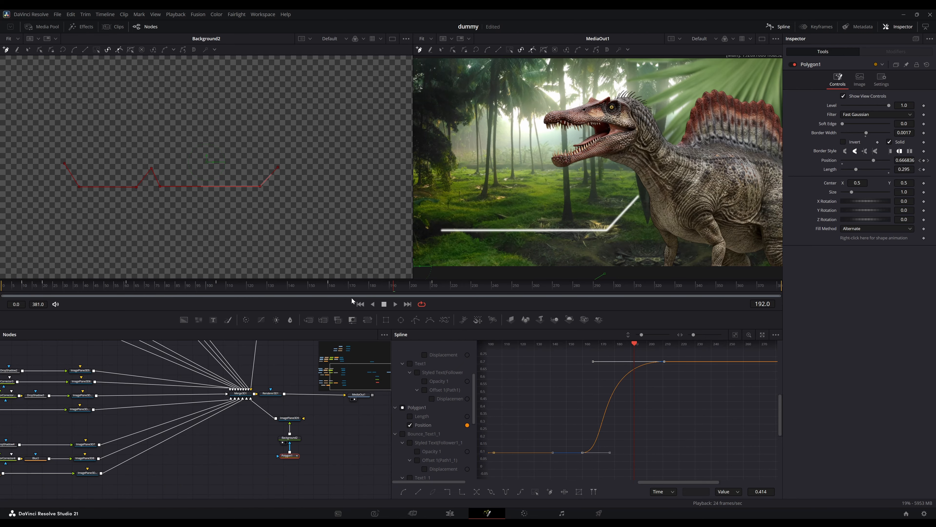
pyautogui.click(299, 284)
pyautogui.press('space')
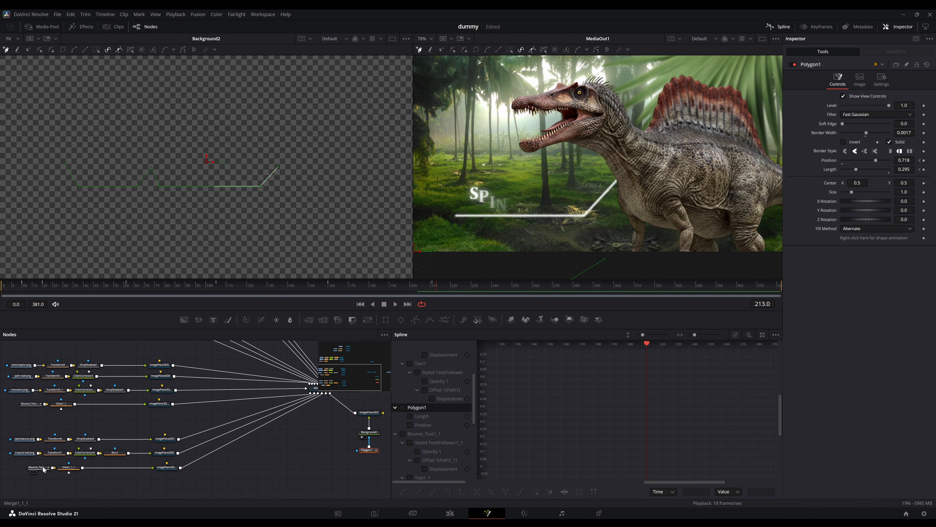
# - Show the SPINOSAURUS title's animation curves and delete its closing keyframes so the text no longer animates out
pyautogui.click(38, 467)
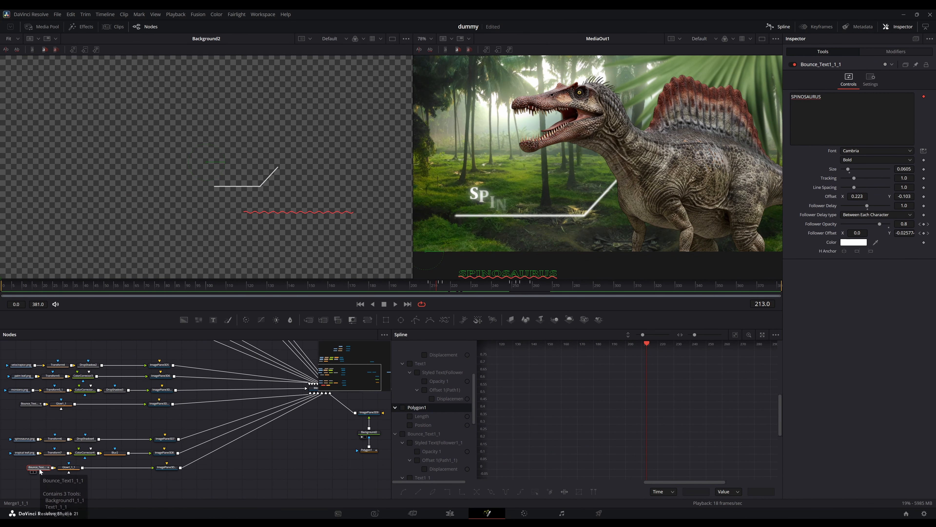
pyautogui.scroll(-3, 448, 448)
pyautogui.scroll(-2, 446, 447)
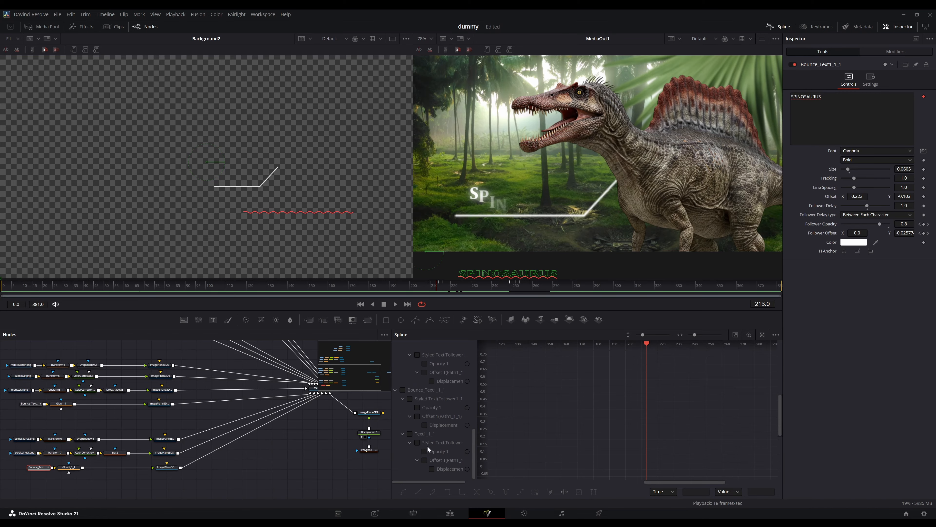
pyautogui.click(403, 390)
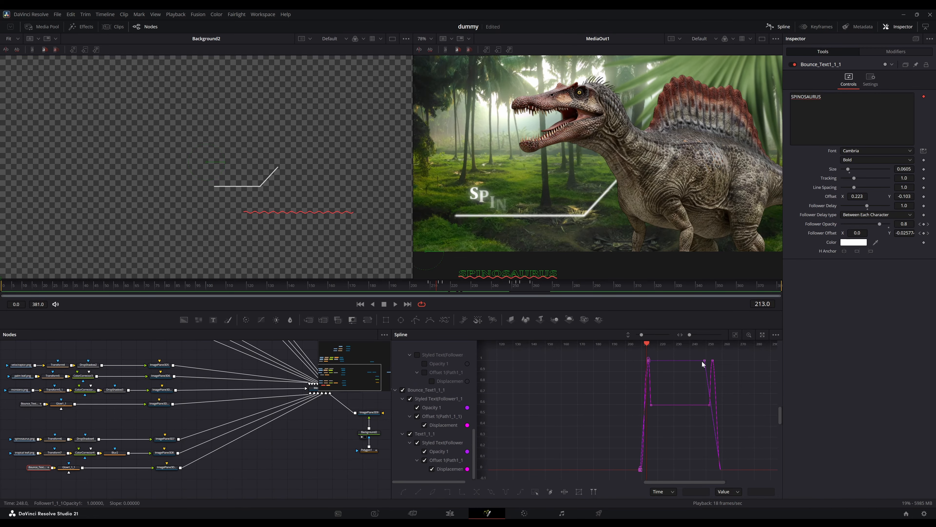
pyautogui.press('Delete')
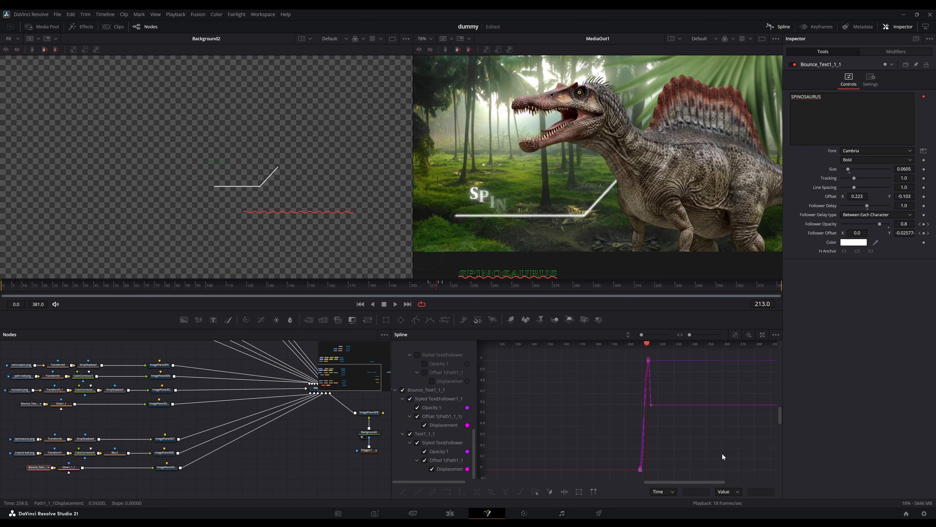